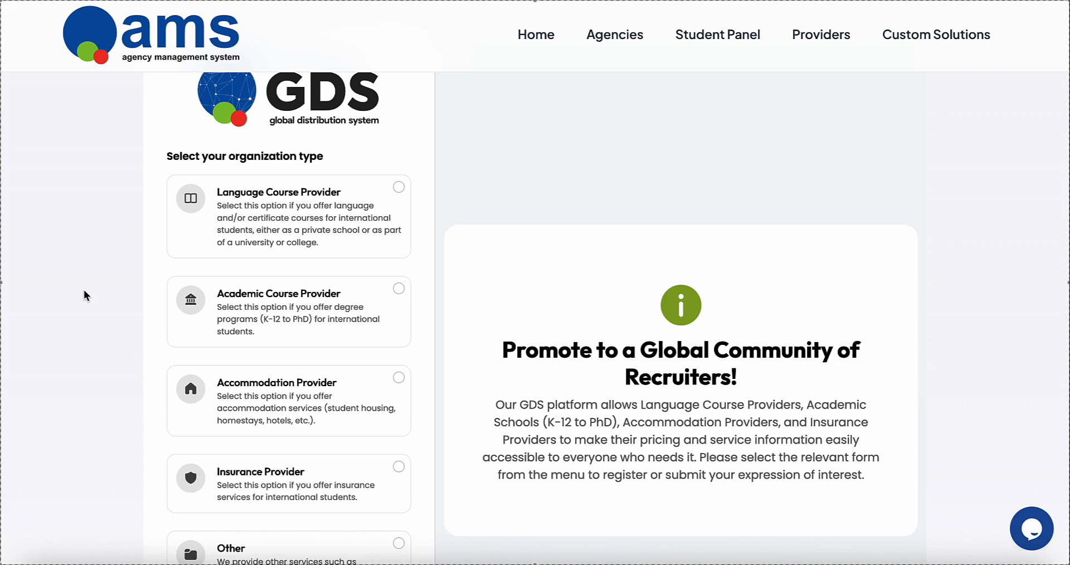
# Step: Choose Language Course Provider as the registration type on the sign-up form
pyautogui.scroll(-1, 83, 289)
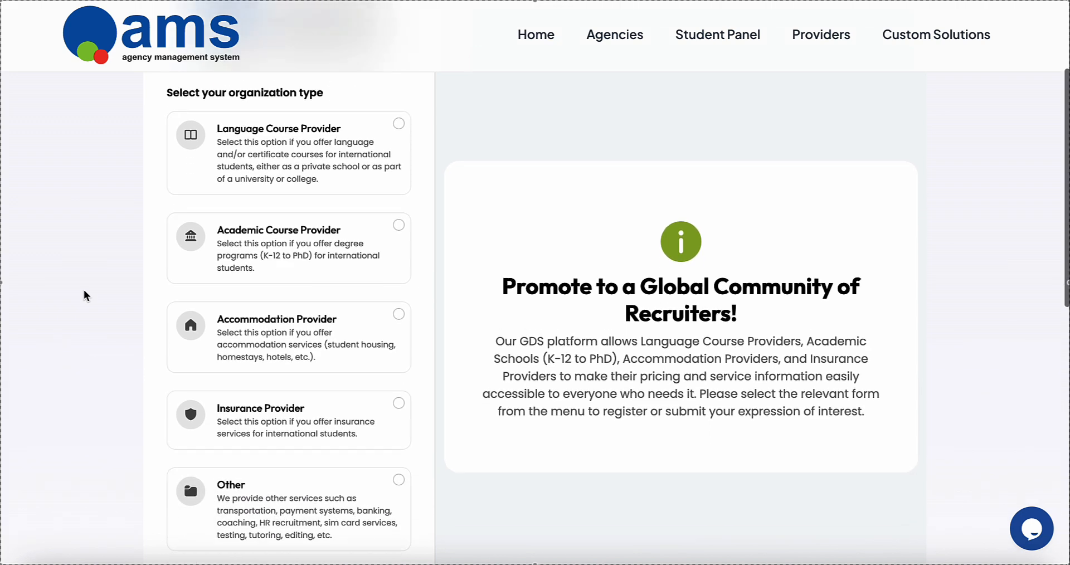
pyautogui.scroll(1, 83, 294)
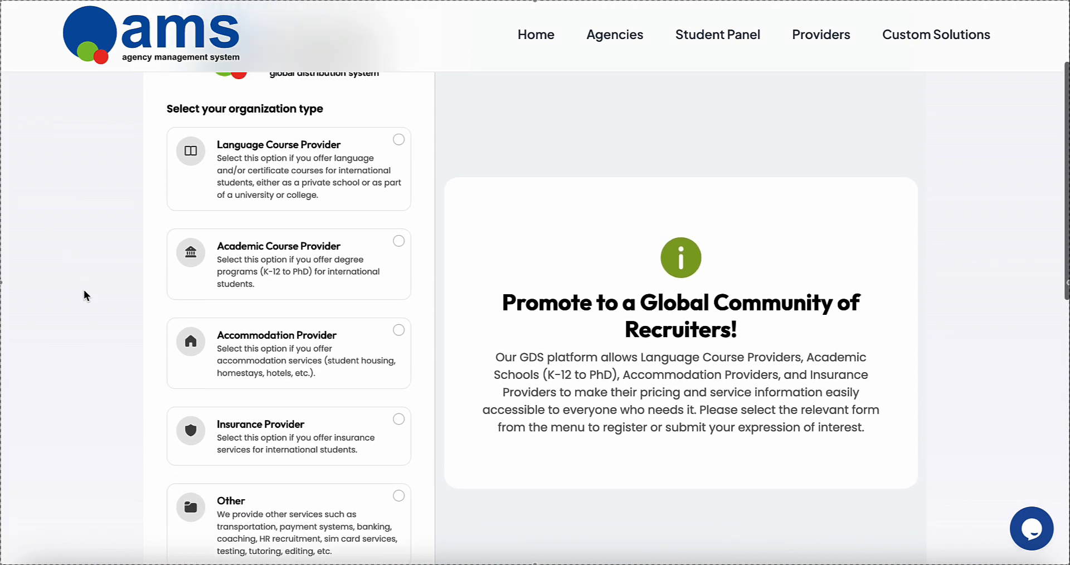
pyautogui.scroll(-1, 83, 294)
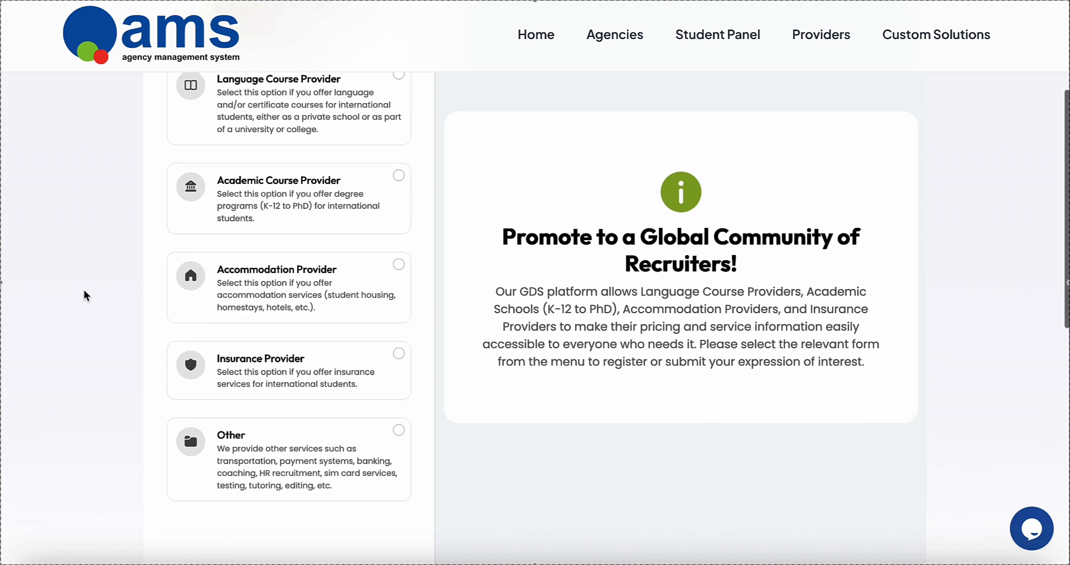
pyautogui.scroll(1, 83, 292)
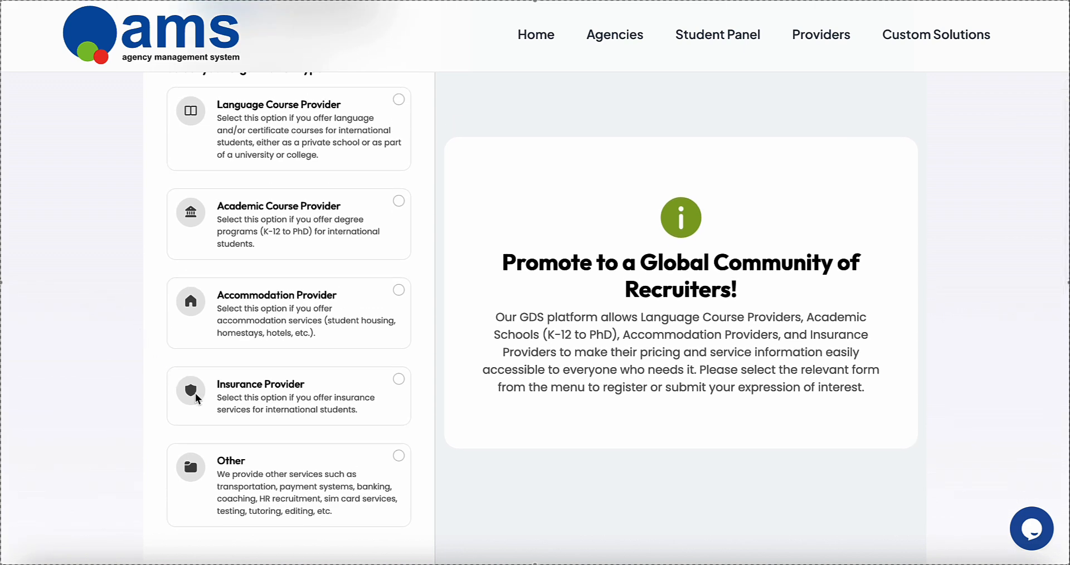
pyautogui.scroll(2, 122, 274)
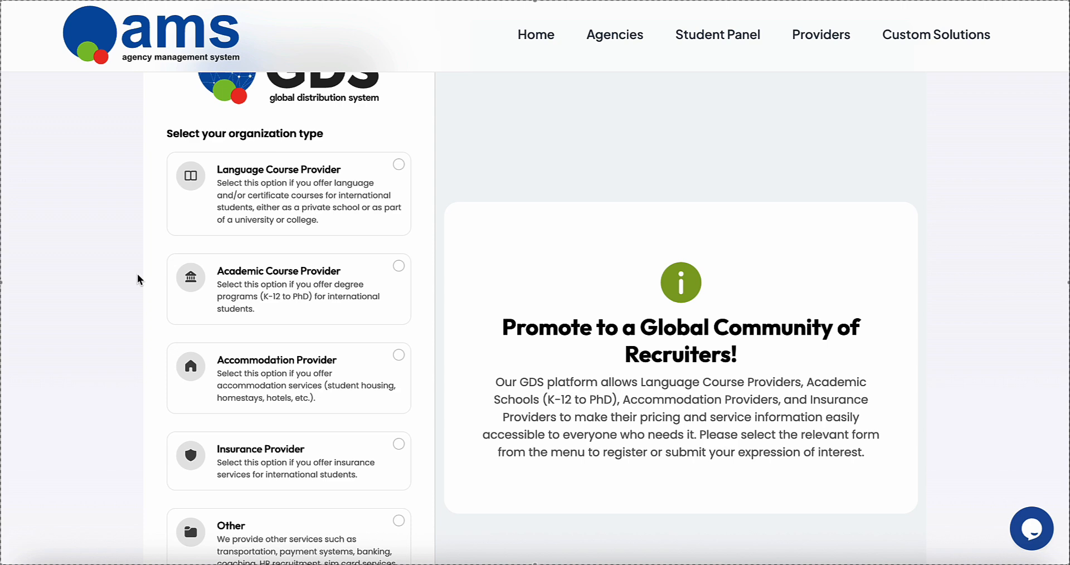
pyautogui.click(399, 165)
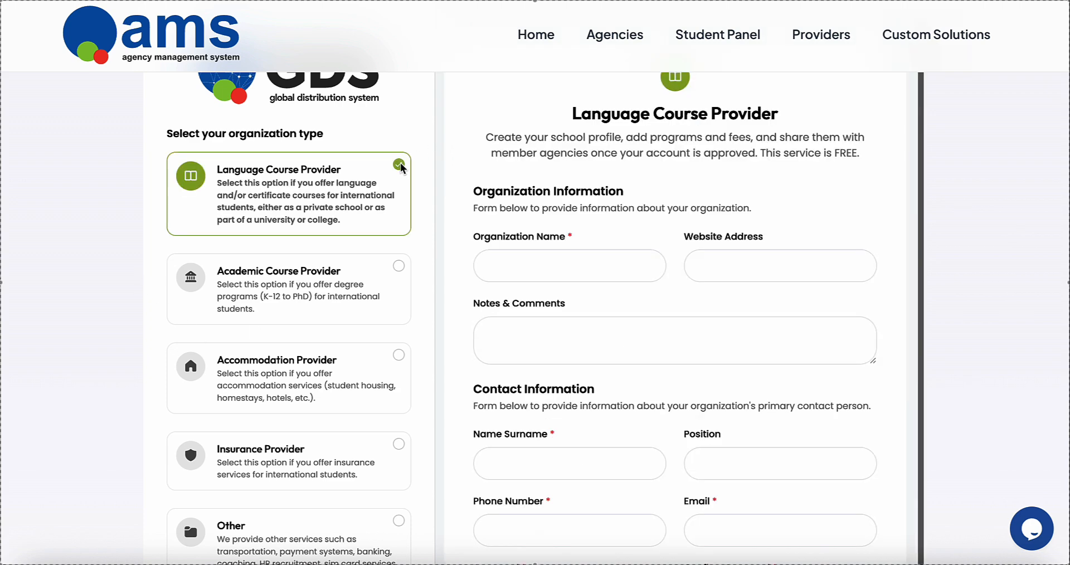
# Step: Submit the completed registration with Register Now! and dismiss the browser's save-password prompt
pyautogui.scroll(2, 468, 206)
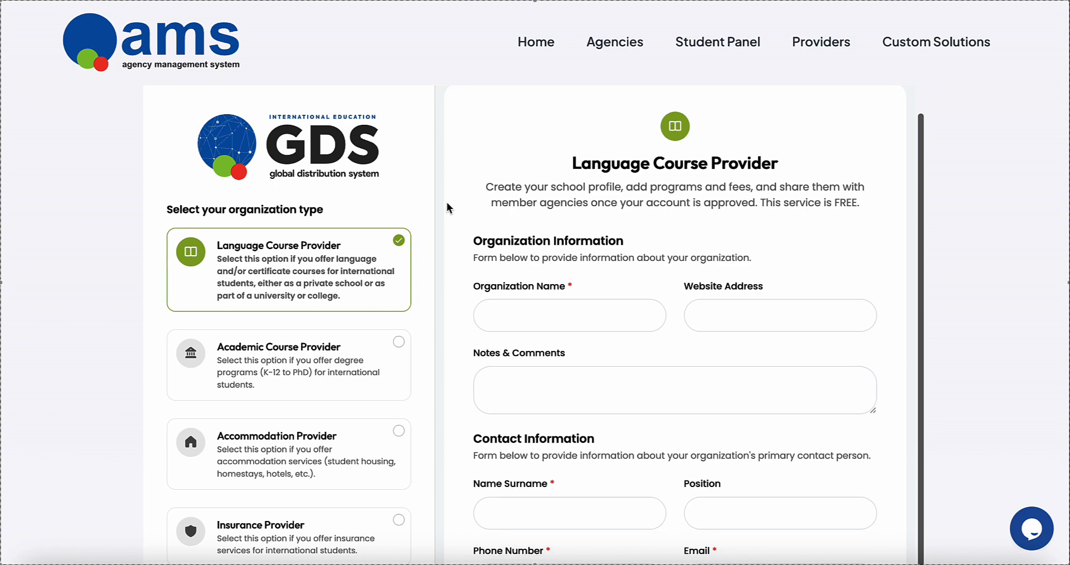
pyautogui.scroll(-5, 500, 252)
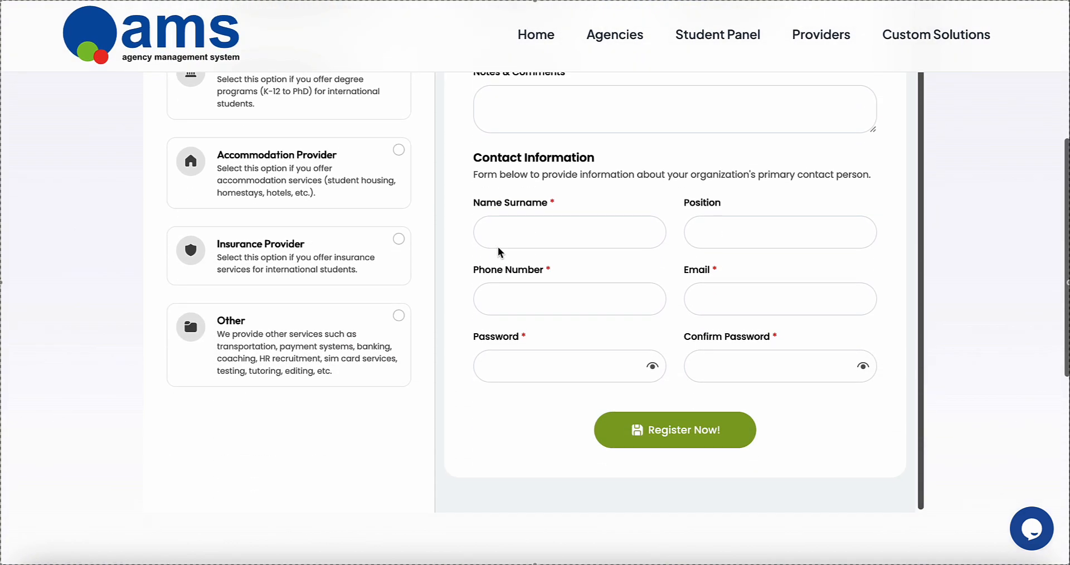
pyautogui.scroll(1, 500, 252)
pyautogui.scroll(3, 500, 252)
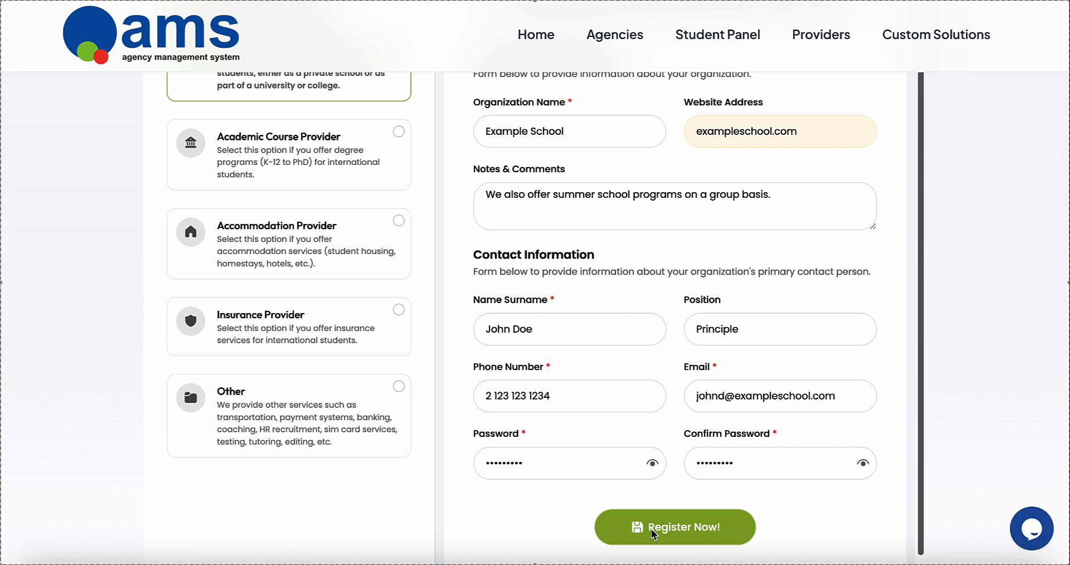
pyautogui.click(654, 530)
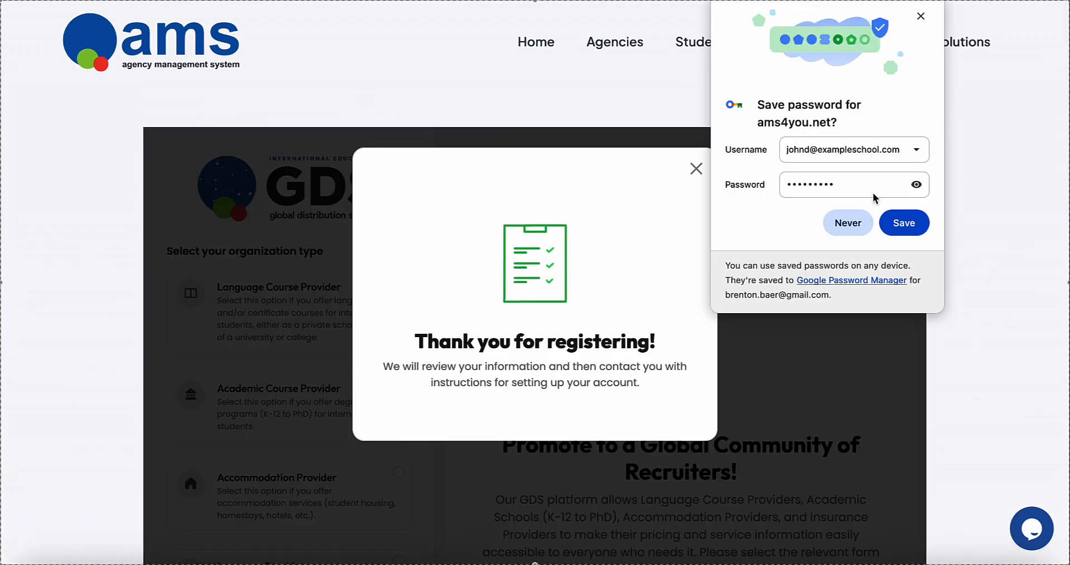
pyautogui.click(898, 232)
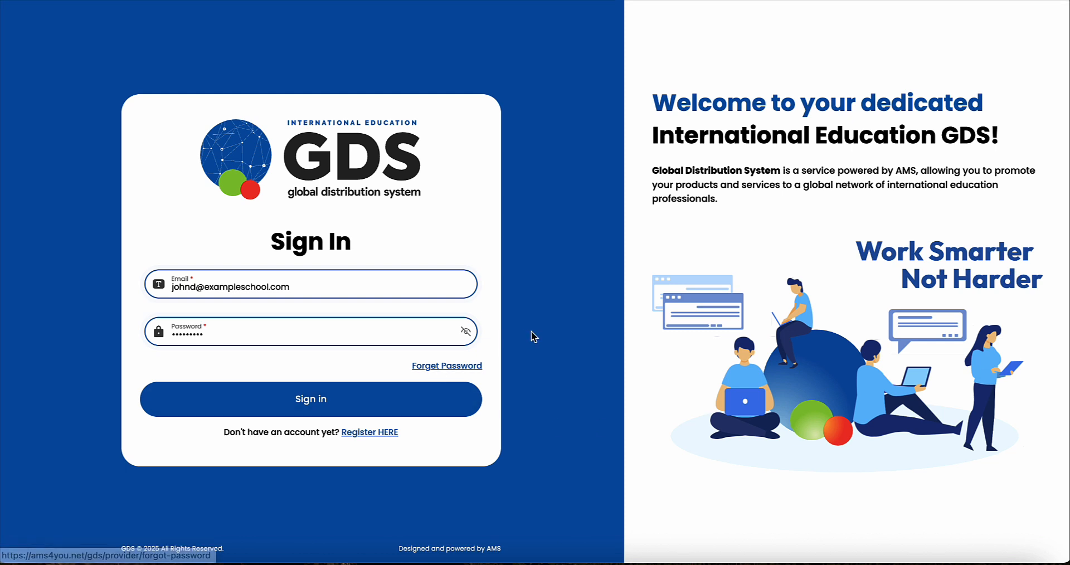
# Step: Sign in to the provider account and agree to the terms on the Agreement page
pyautogui.click(301, 402)
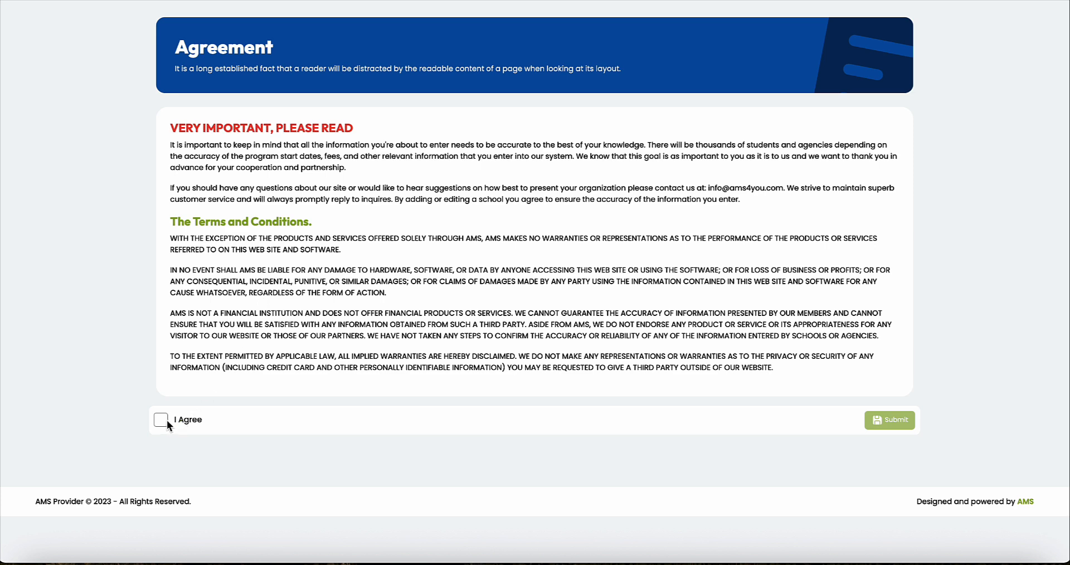
pyautogui.click(163, 421)
pyautogui.click(894, 421)
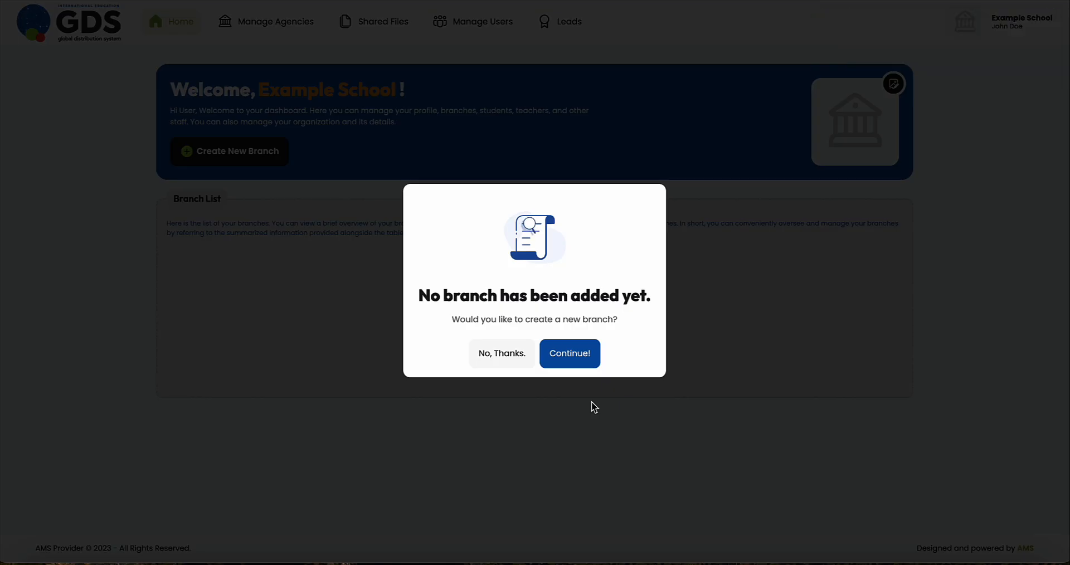
# Step: Save the first branch, Global English Language School: English, USD, founded 1998, New York address
pyautogui.click(575, 361)
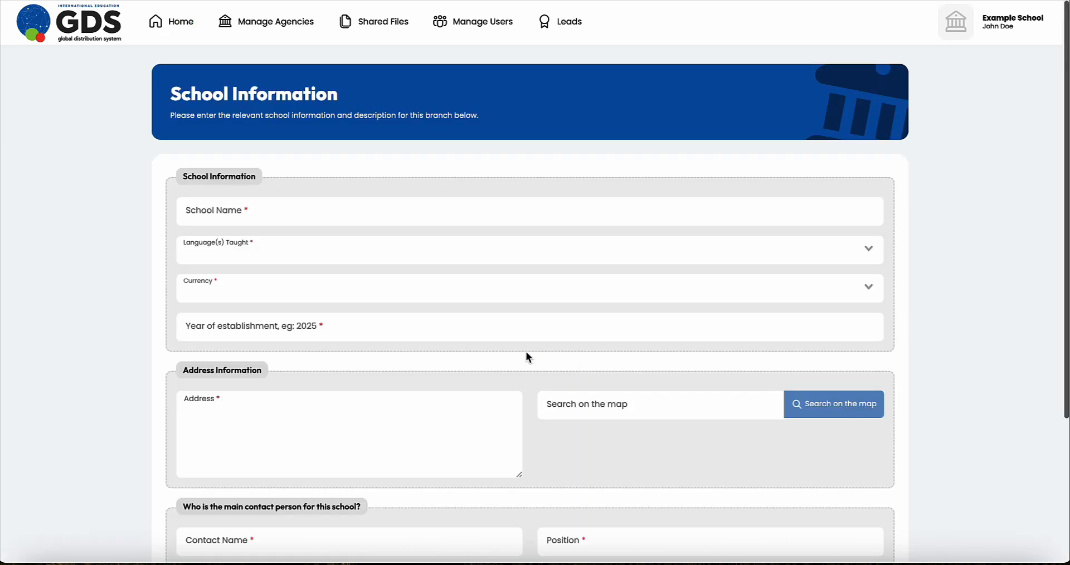
pyautogui.scroll(-2, 131, 249)
pyautogui.scroll(-2, 131, 250)
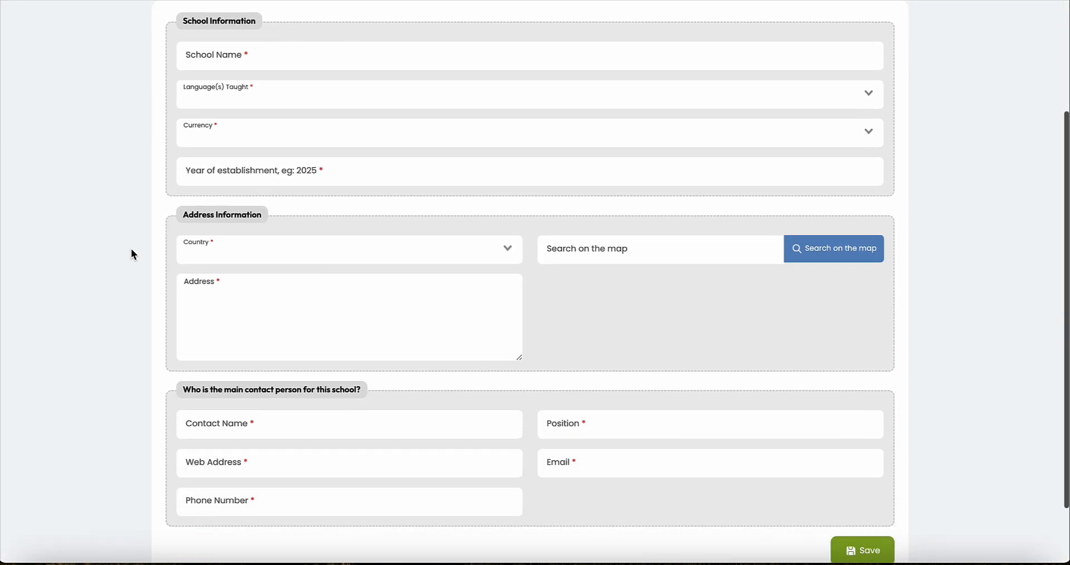
pyautogui.scroll(5, 132, 250)
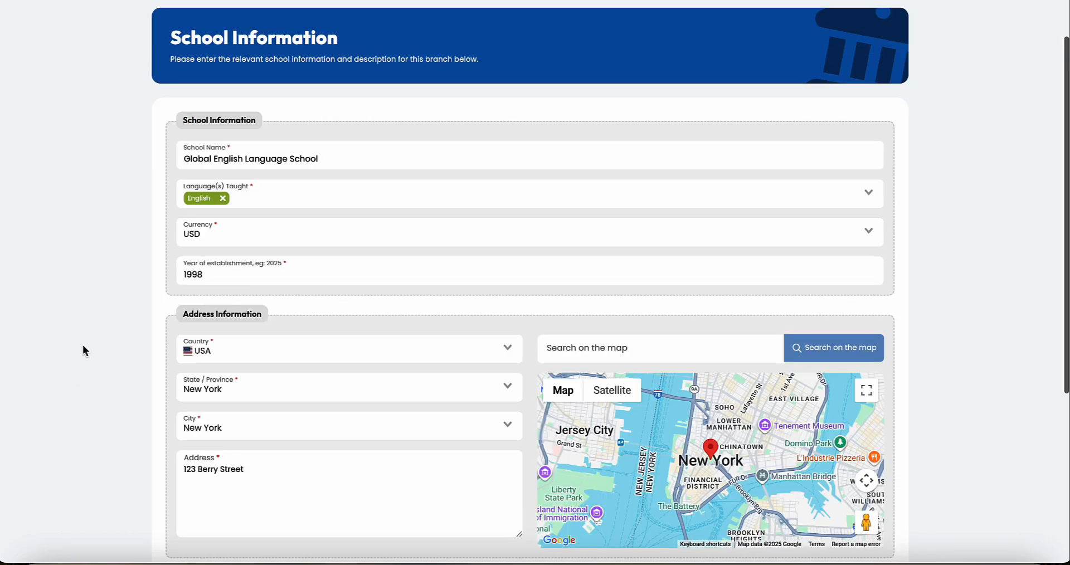
pyautogui.scroll(-2, 82, 345)
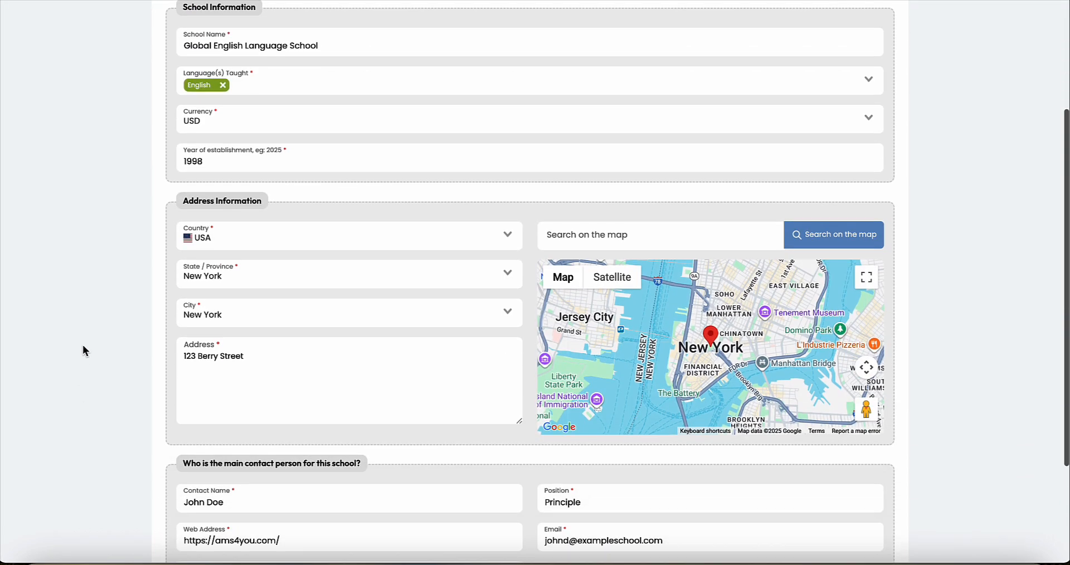
pyautogui.scroll(-3, 82, 344)
pyautogui.click(856, 476)
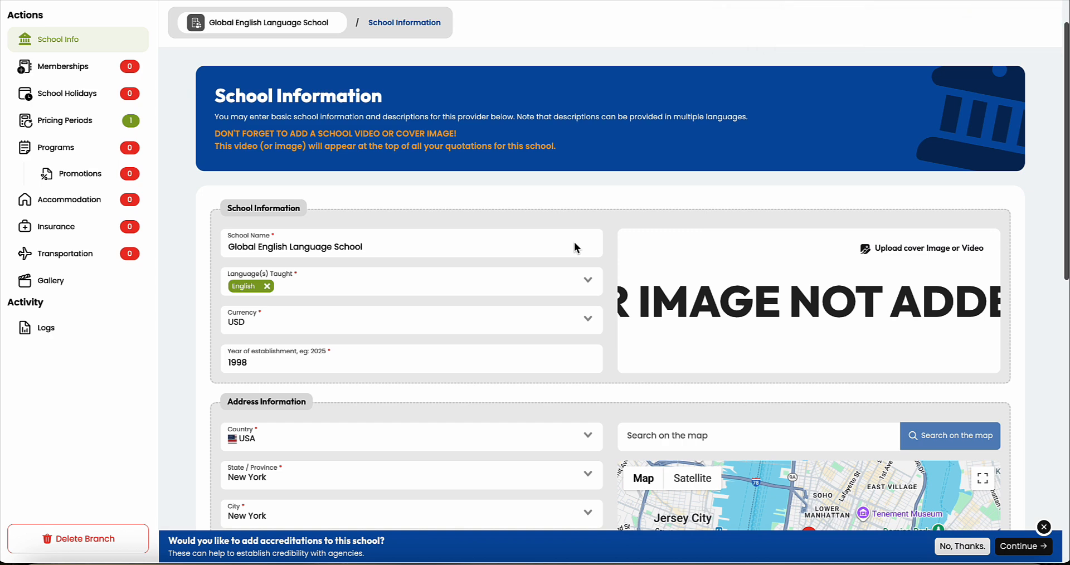
# Step: Paste a YouTube video link as the branch's cover media and save it
pyautogui.scroll(-1, 574, 242)
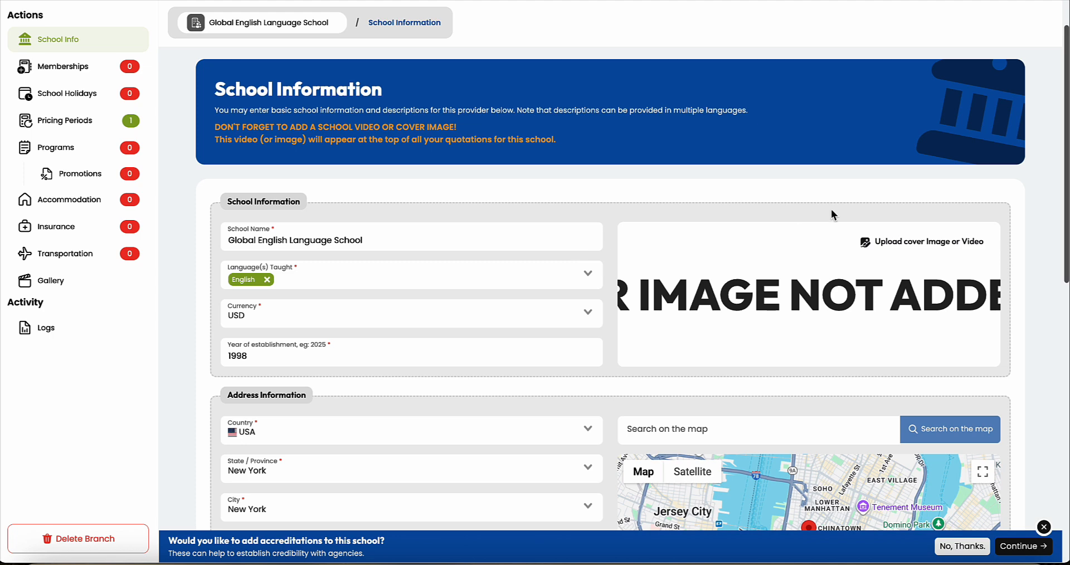
pyautogui.click(924, 245)
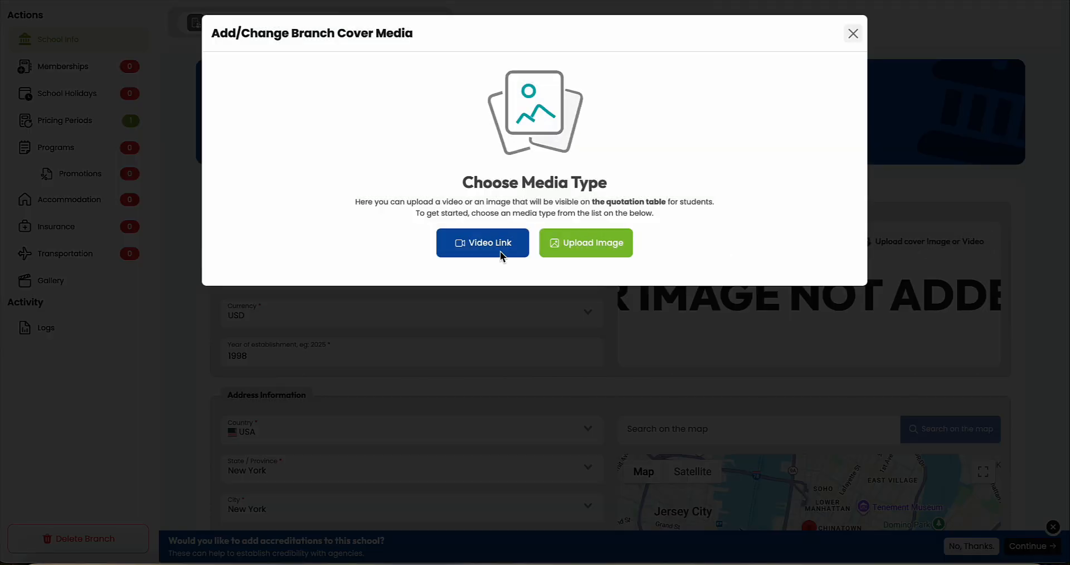
pyautogui.click(485, 250)
pyautogui.click(383, 85)
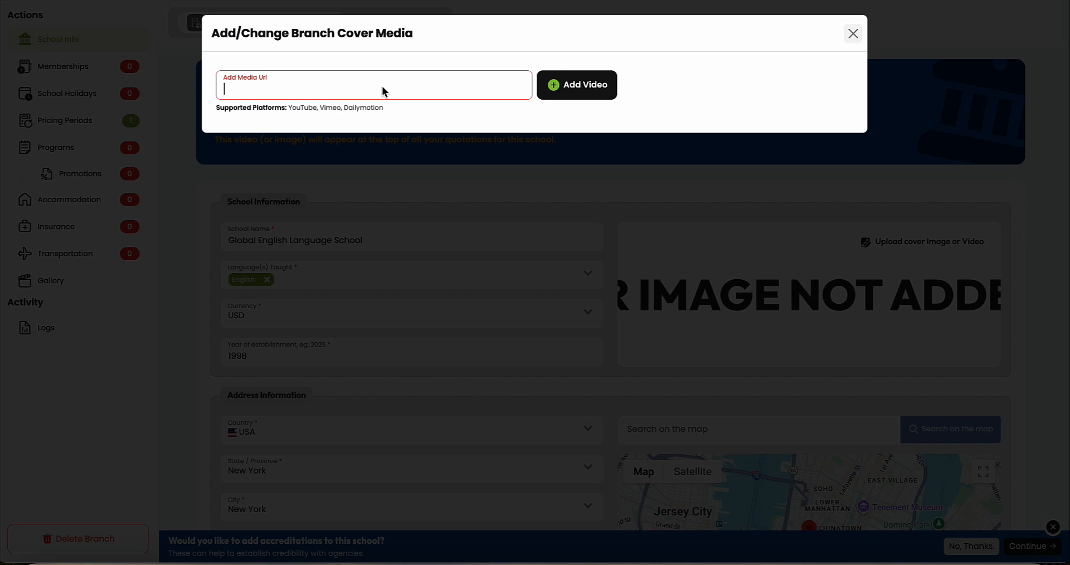
pyautogui.write('https://youtu.be/ASxwxmEPIZE')
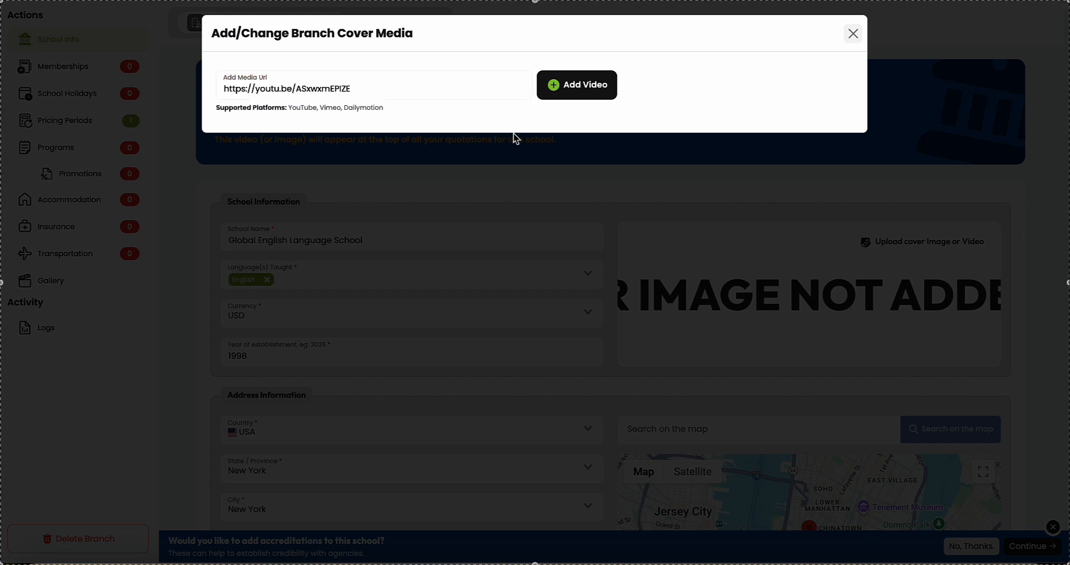
pyautogui.click(577, 92)
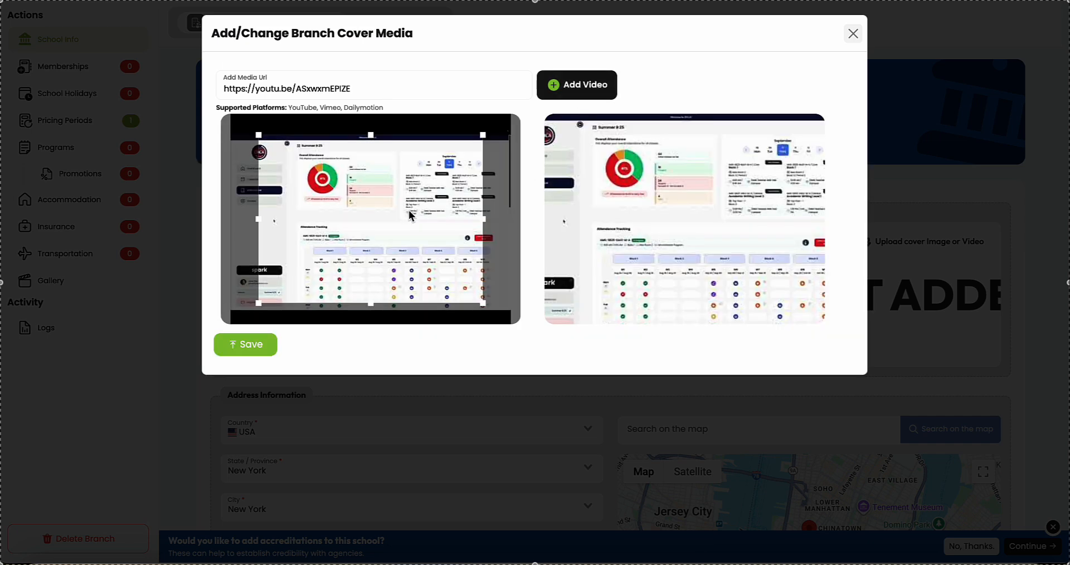
pyautogui.click(246, 343)
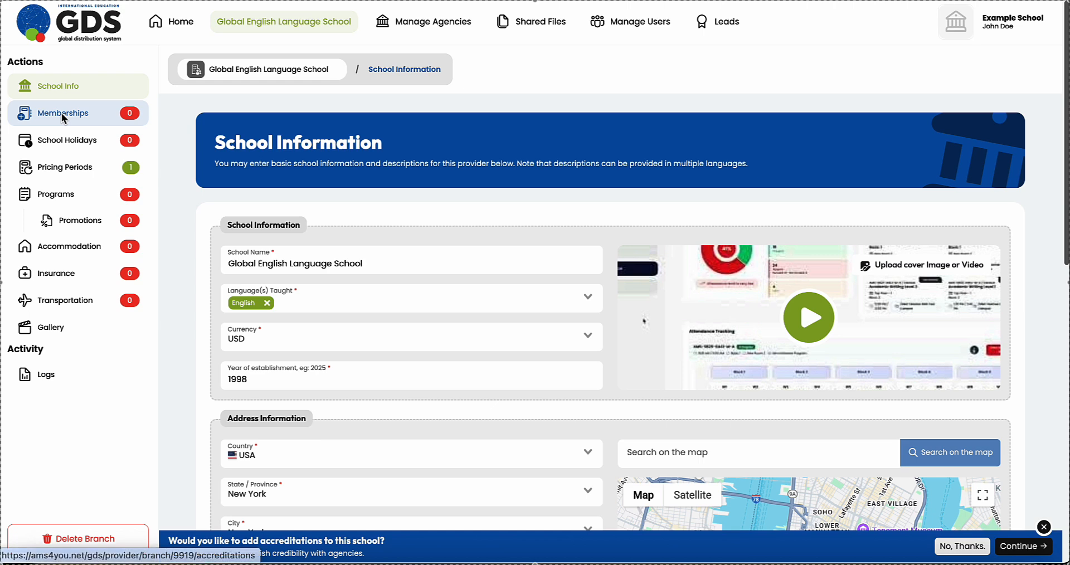
# Step: Search memberships for 'english' and add EnglishUSA as an accreditation
pyautogui.click(62, 115)
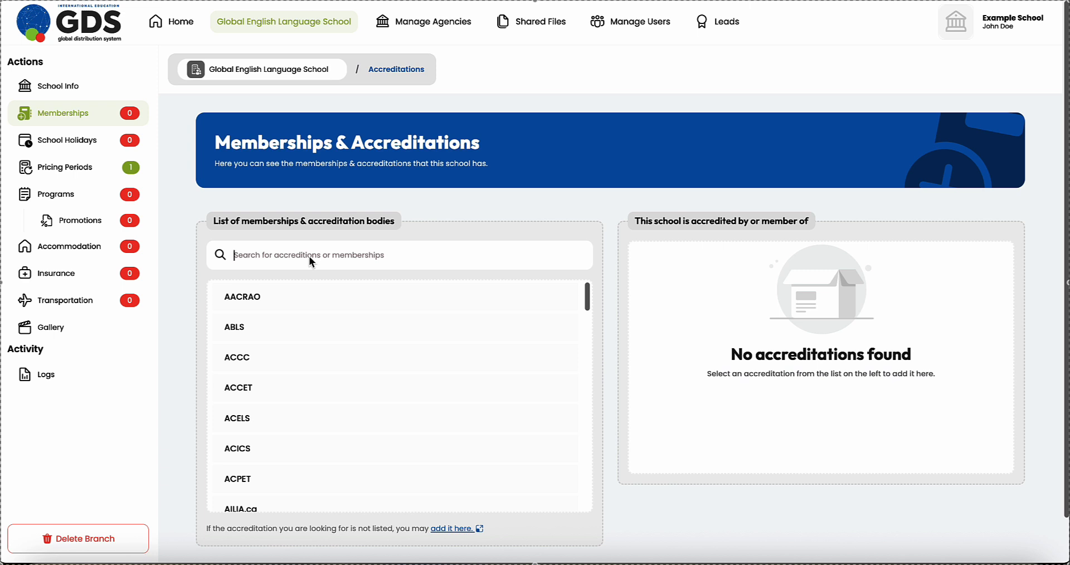
pyautogui.write('english')
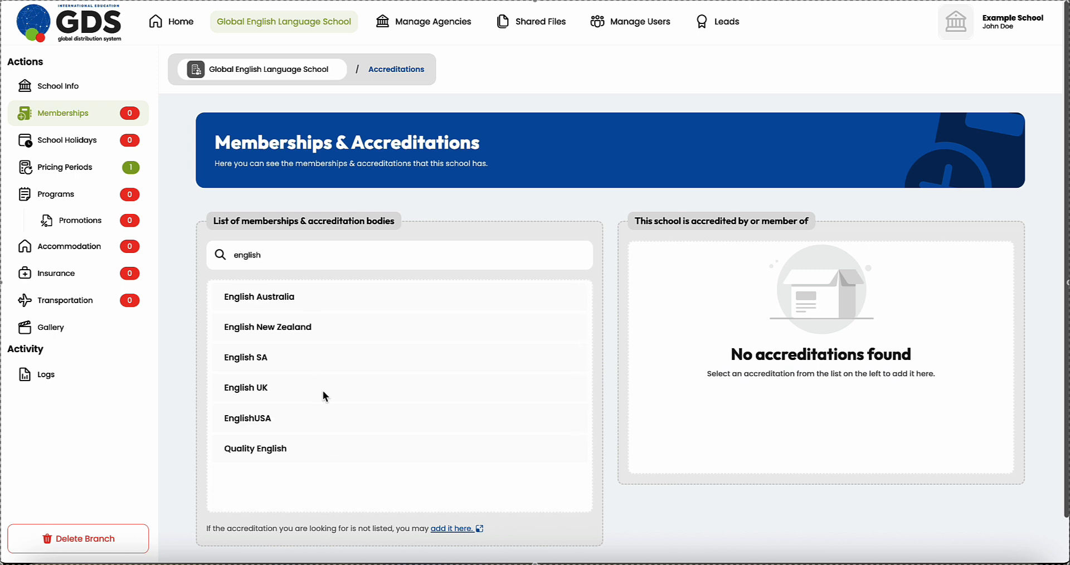
pyautogui.click(250, 419)
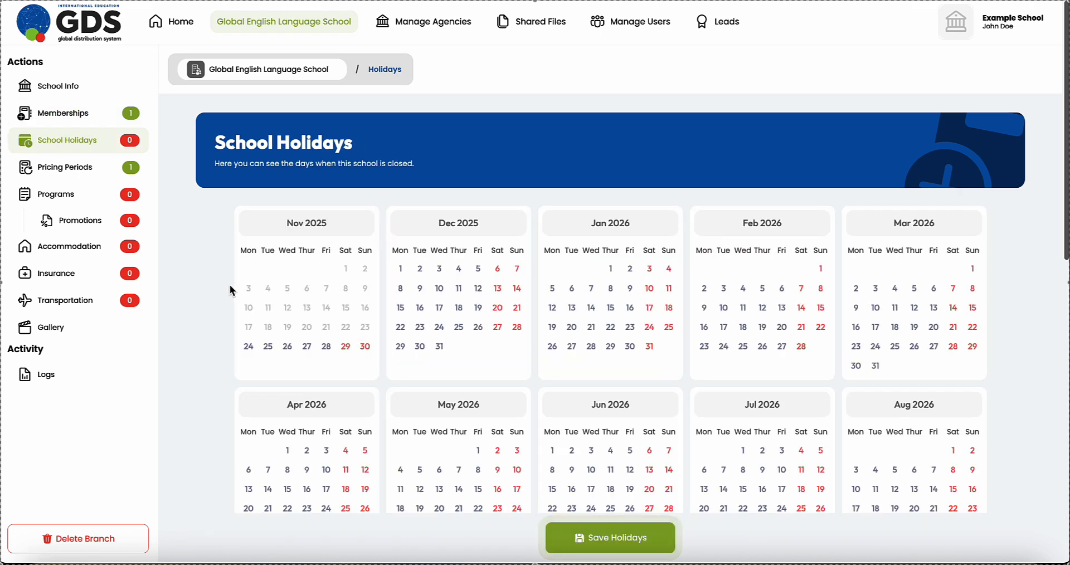
# Step: Mark 24, 25 and 26 December 2025 as school holidays, save them, then open pricing periods
pyautogui.scroll(-1, 197, 276)
pyautogui.scroll(-1, 196, 276)
pyautogui.scroll(1, 196, 275)
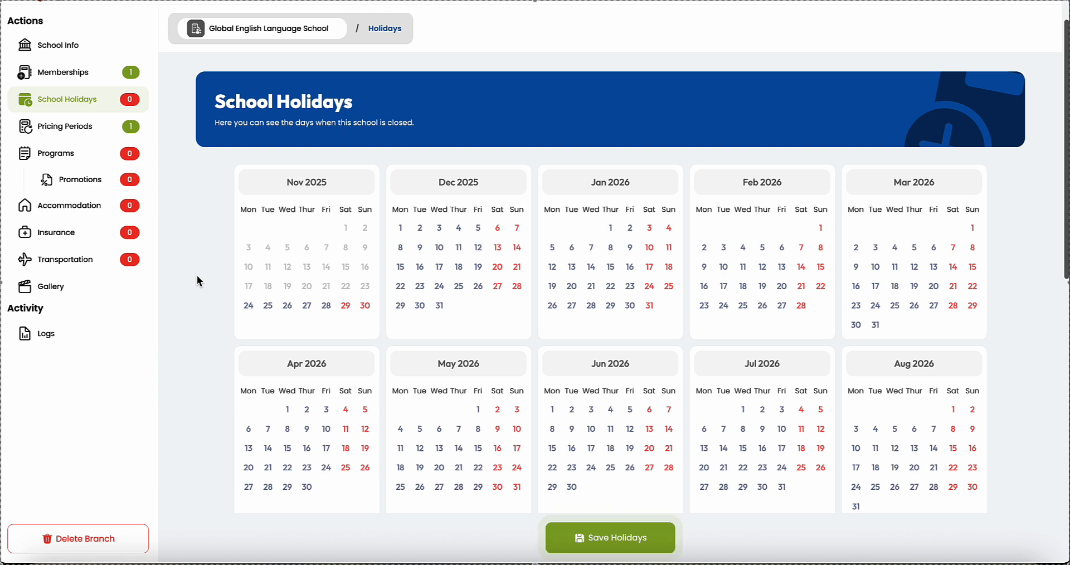
pyautogui.click(460, 286)
pyautogui.click(478, 286)
pyautogui.click(439, 287)
pyautogui.click(611, 538)
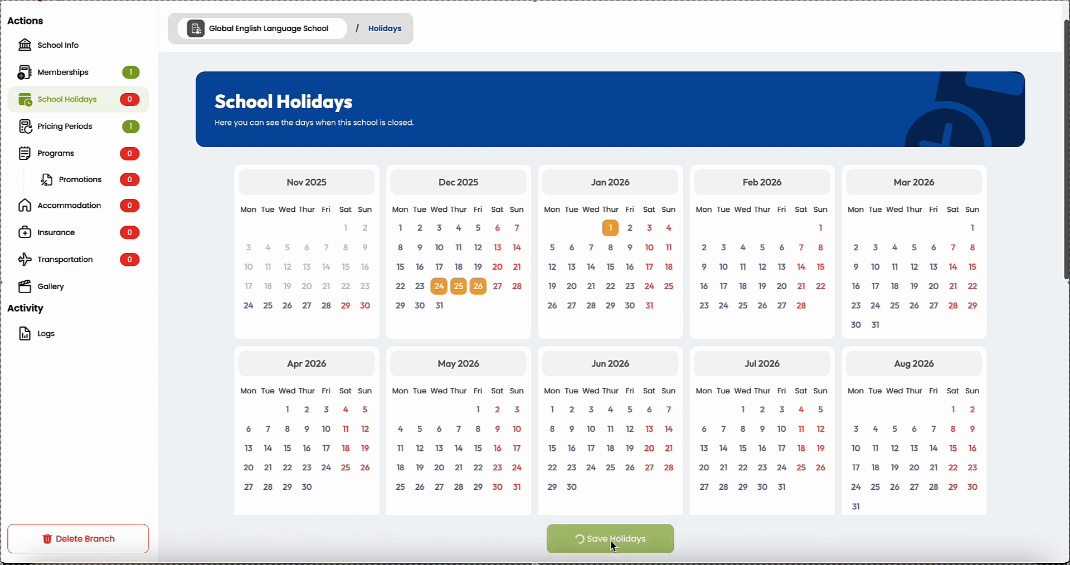
pyautogui.click(82, 129)
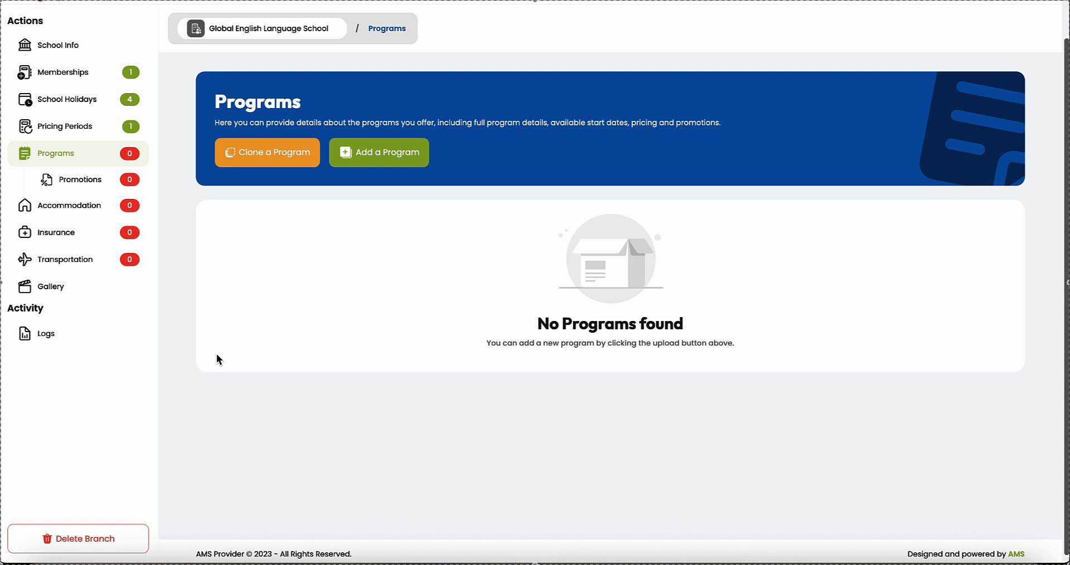
# Step: Save the Academic English program with B2 - Upper Intermediate minimum level and a full-day weekday schedule
pyautogui.click(381, 162)
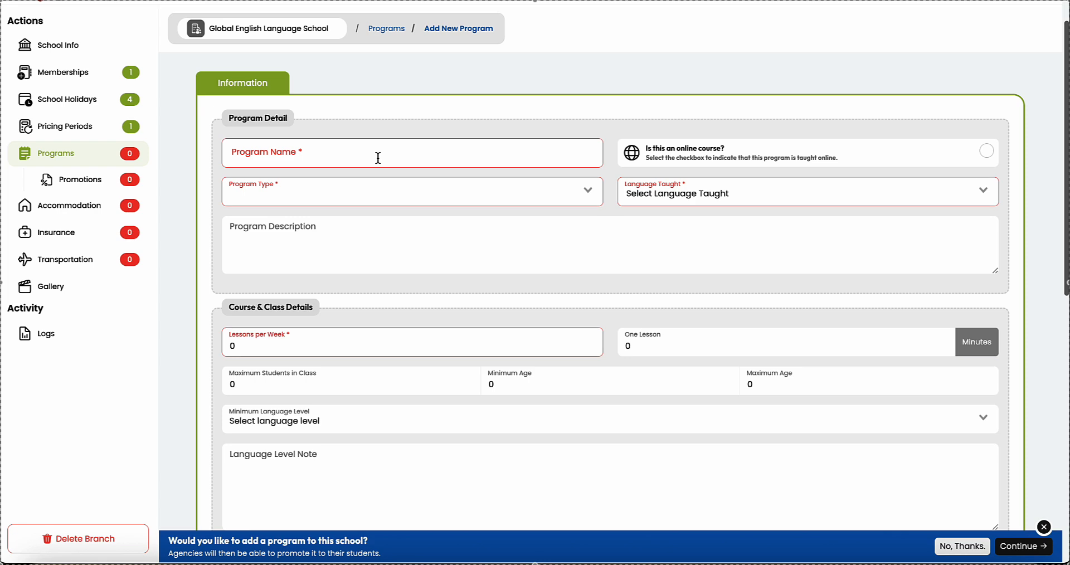
pyautogui.click(354, 156)
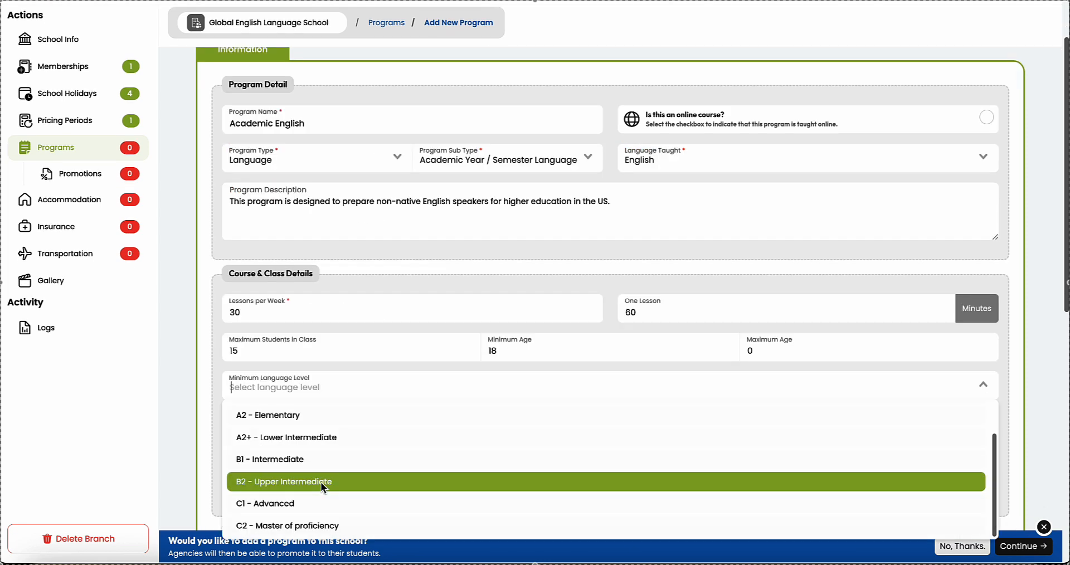
pyautogui.click(281, 482)
pyautogui.scroll(-5, 190, 380)
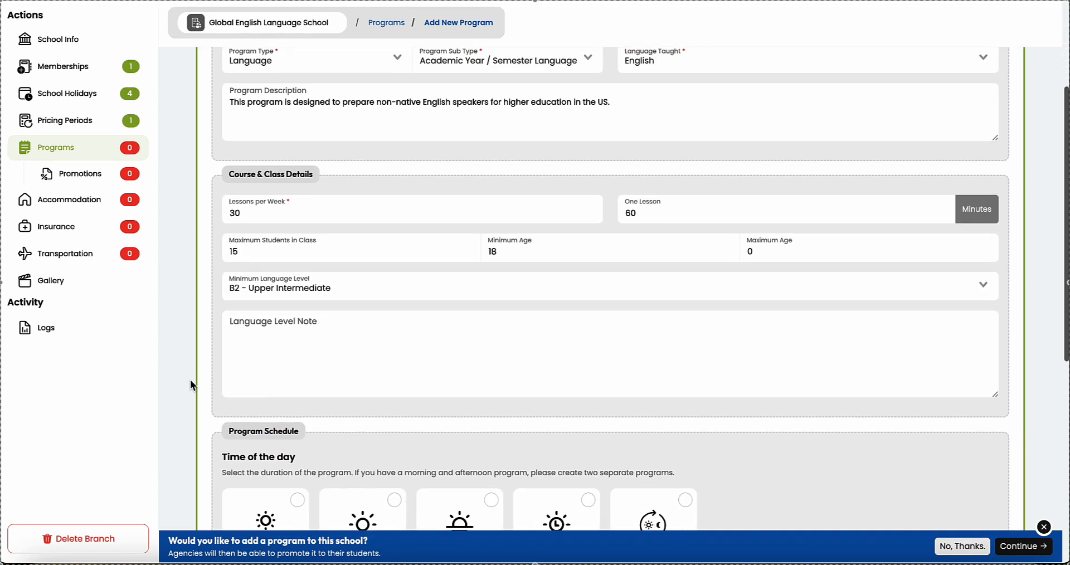
pyautogui.scroll(-4, 190, 384)
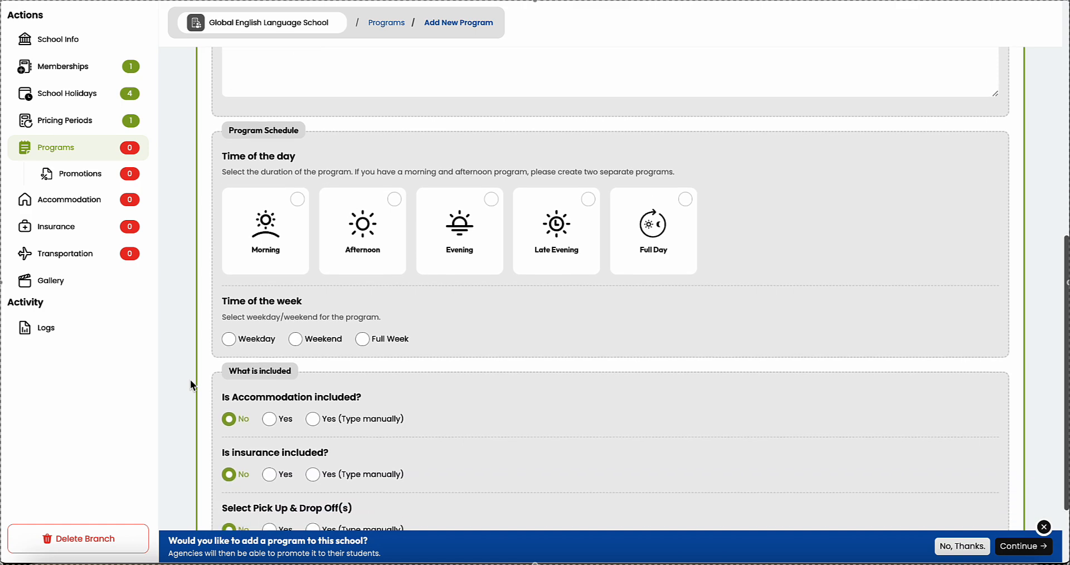
pyautogui.click(662, 159)
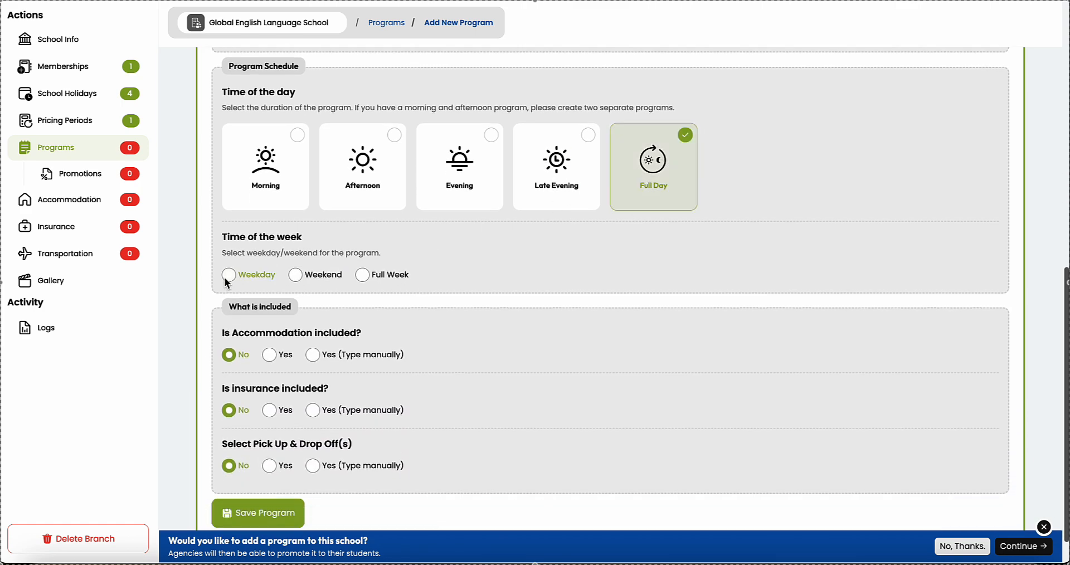
pyautogui.scroll(-1, 184, 363)
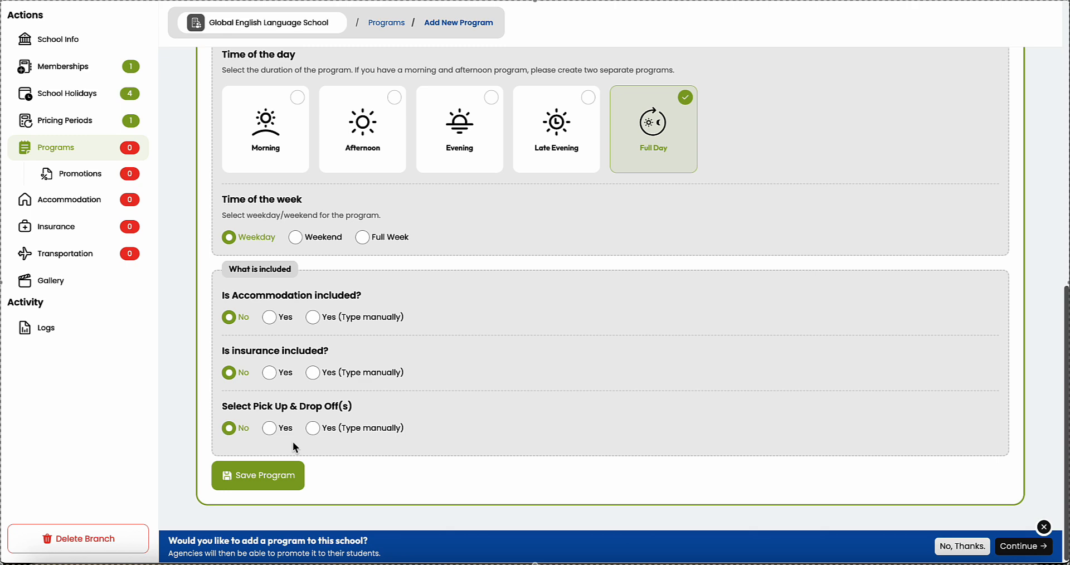
pyautogui.click(265, 475)
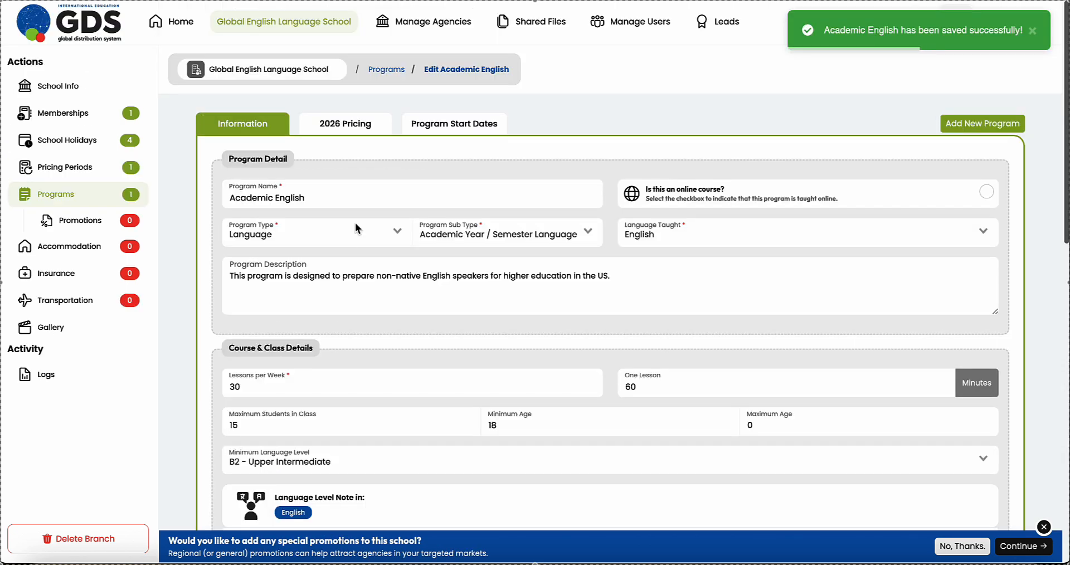
# Step: Set the 2026 enrollment fee for Academic English to 50 USD
pyautogui.click(340, 126)
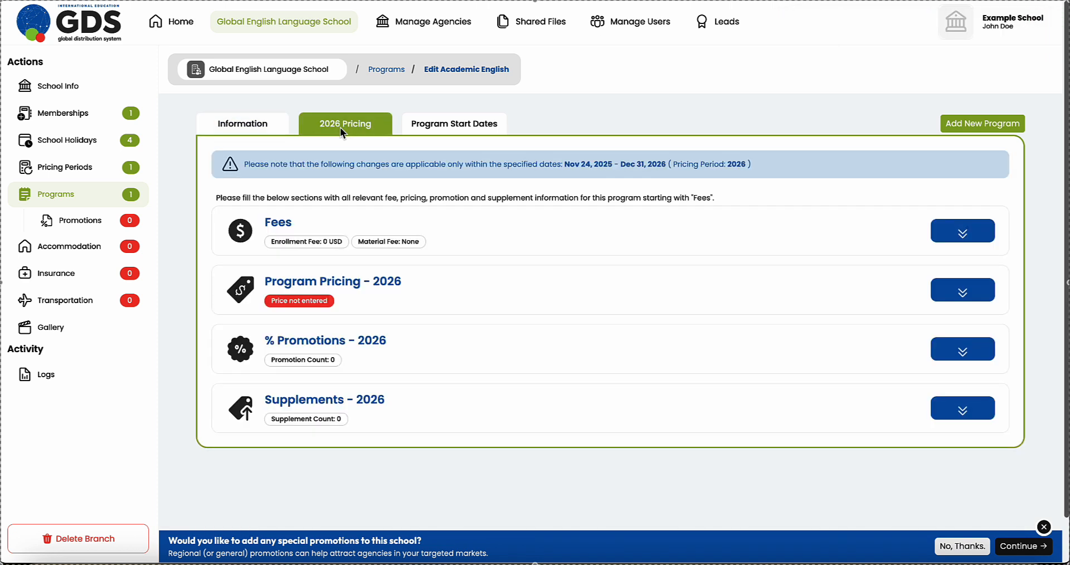
pyautogui.click(962, 232)
pyautogui.scroll(-2, 964, 232)
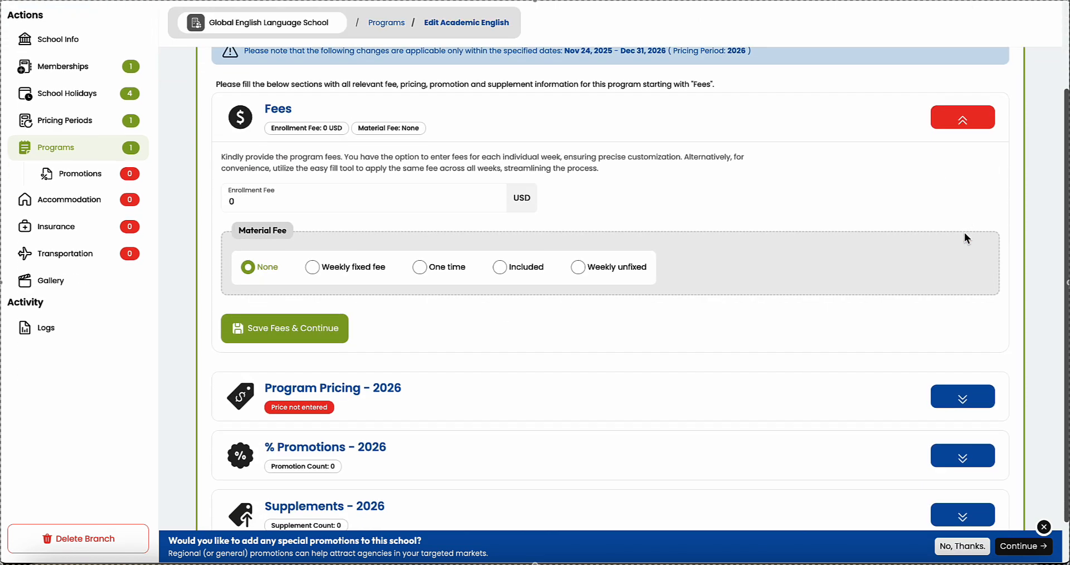
pyautogui.click(252, 204)
pyautogui.press('BackSpace')
pyautogui.write('50')
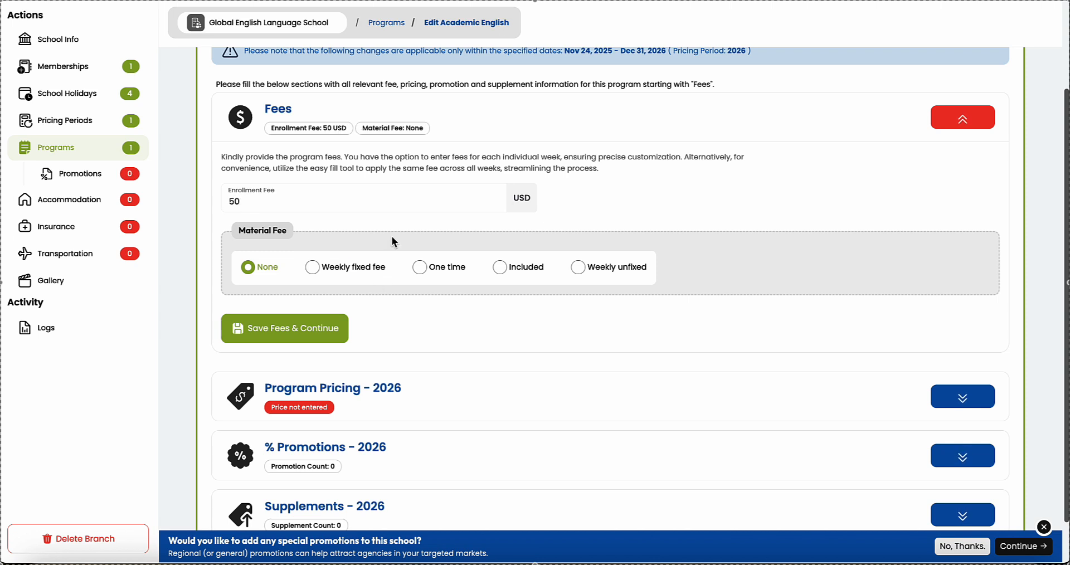
# Step: Set the material fee to a weekly fixed 10 USD charge
pyautogui.click(420, 267)
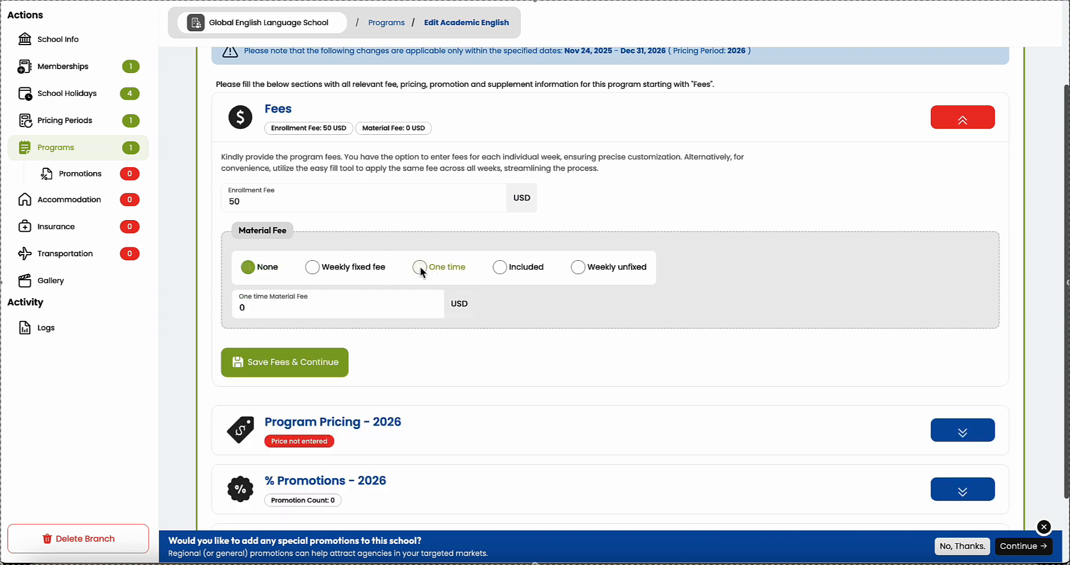
pyautogui.click(312, 270)
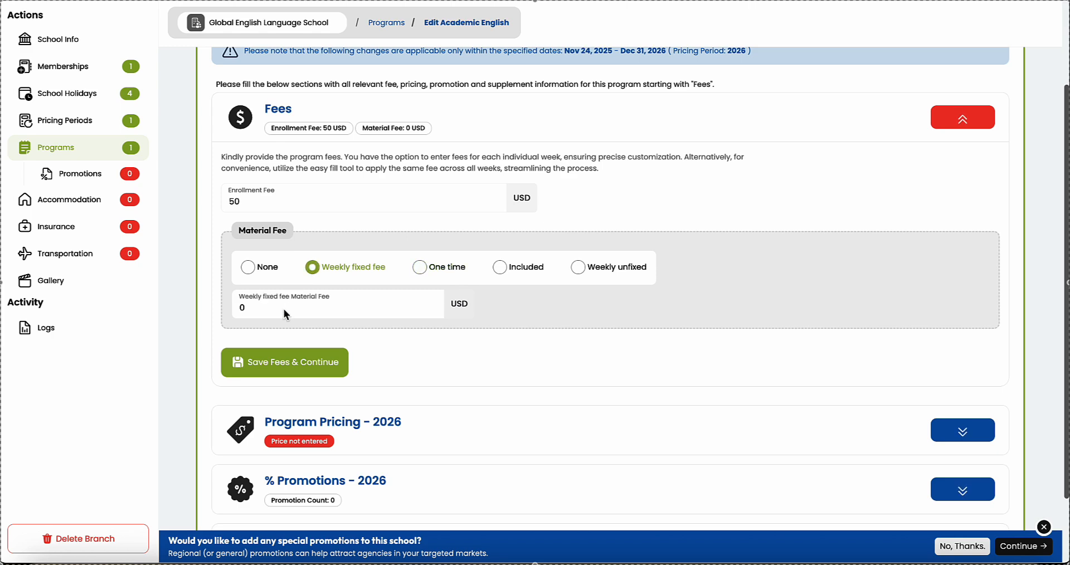
pyautogui.click(609, 268)
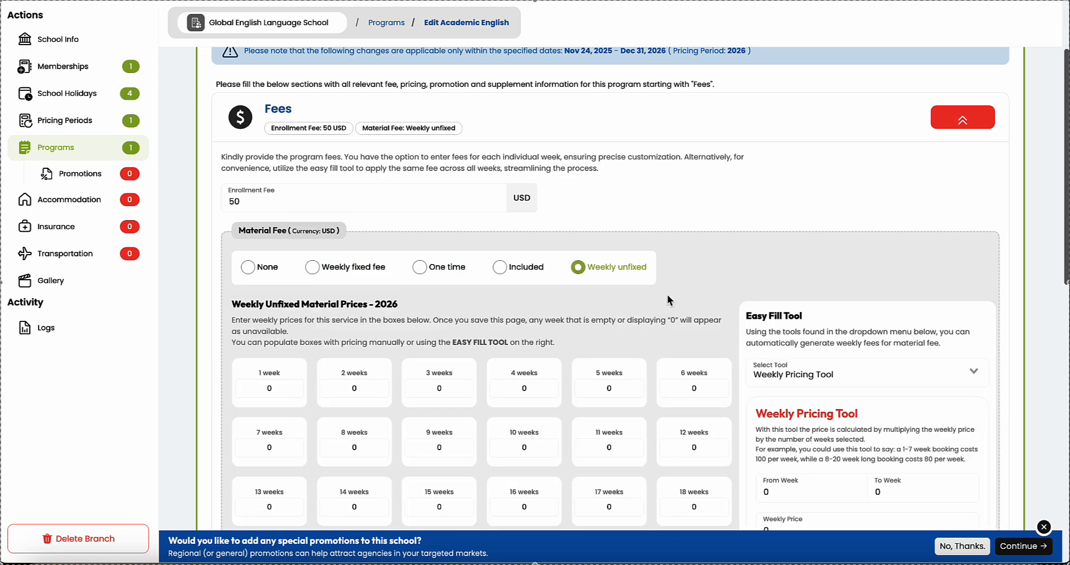
pyautogui.scroll(-1, 668, 300)
pyautogui.scroll(1, 667, 299)
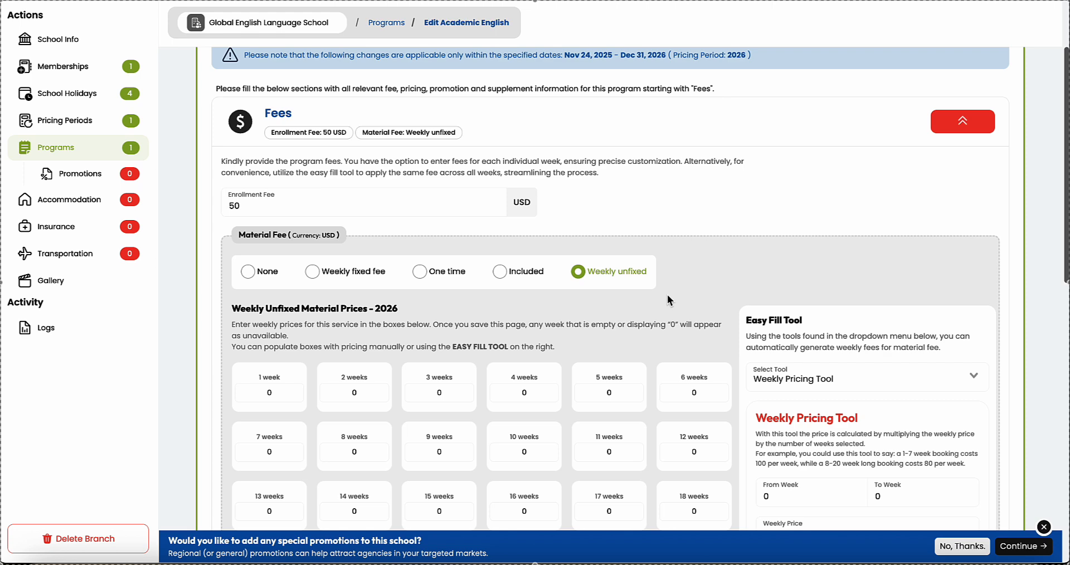
pyautogui.scroll(-1, 669, 300)
pyautogui.scroll(1, 669, 299)
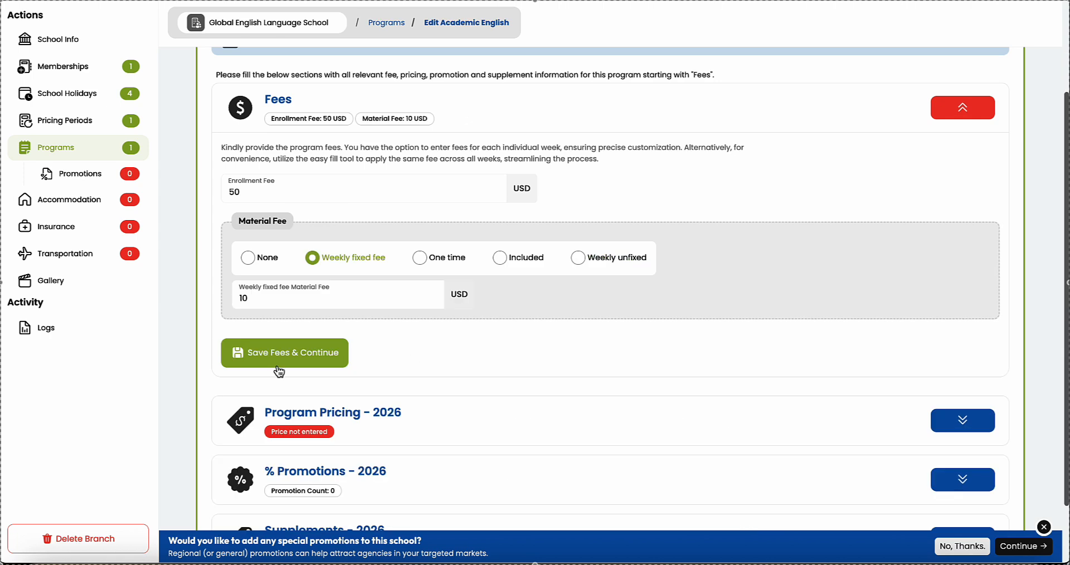
# Step: Save the fees, then try 400 and 800 in the 4- and 8-week prices before clearing them
pyautogui.click(268, 359)
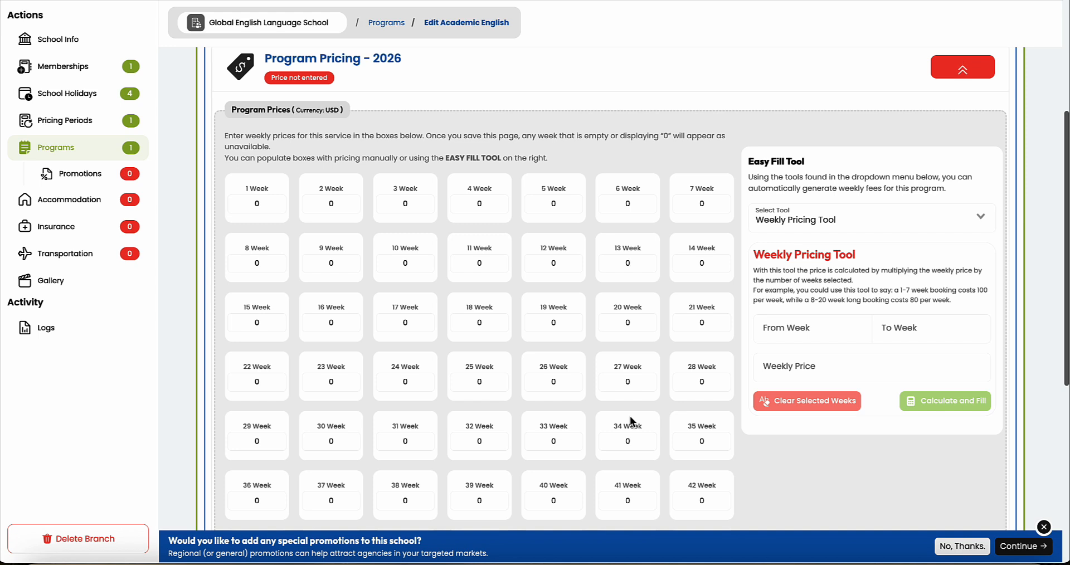
pyautogui.moveTo(491, 202); pyautogui.dragTo(466, 199)
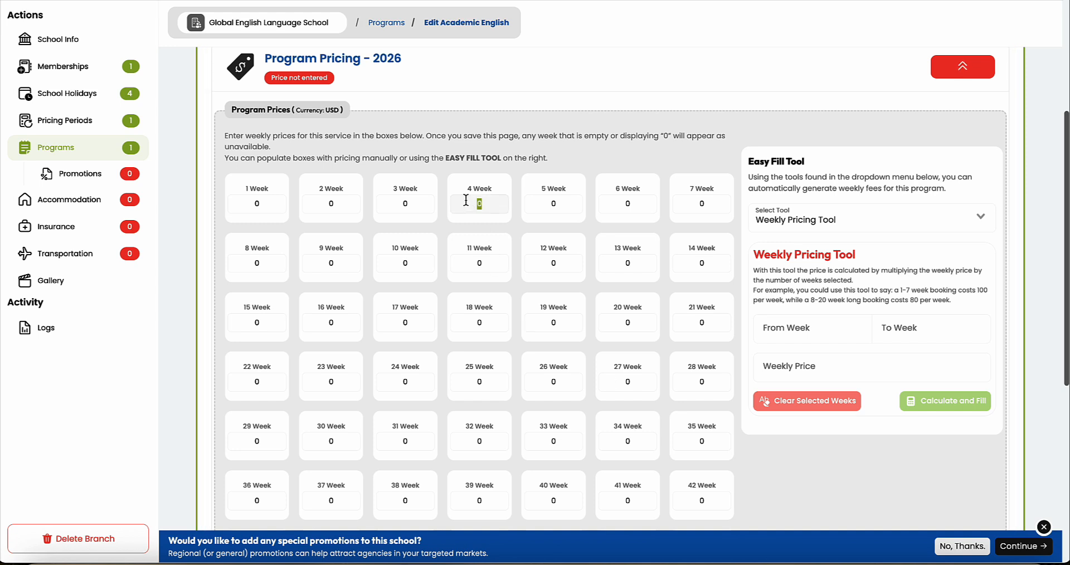
pyautogui.write('400')
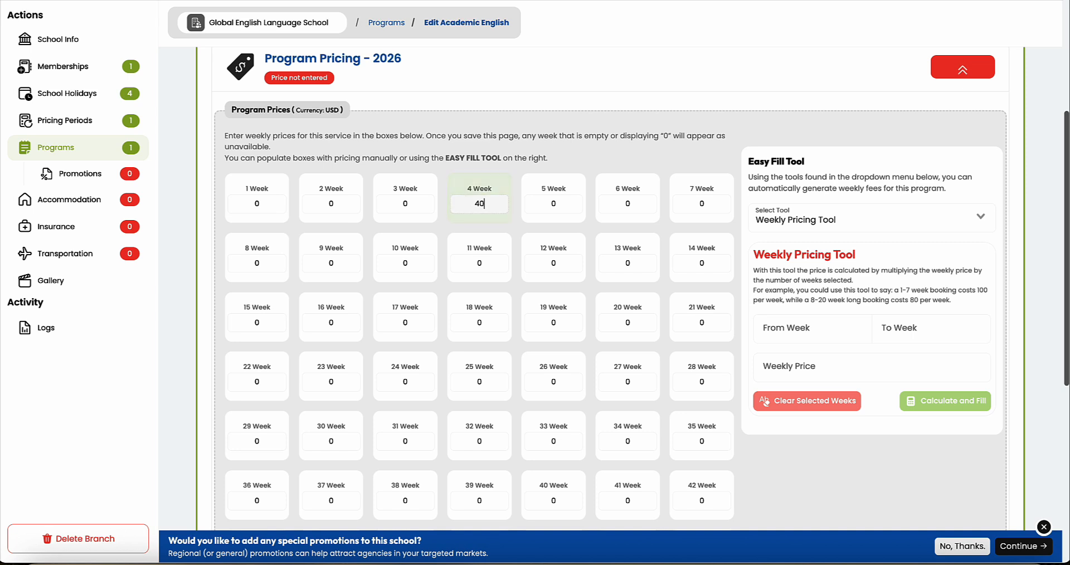
pyautogui.click(247, 258)
pyautogui.press('BackSpace')
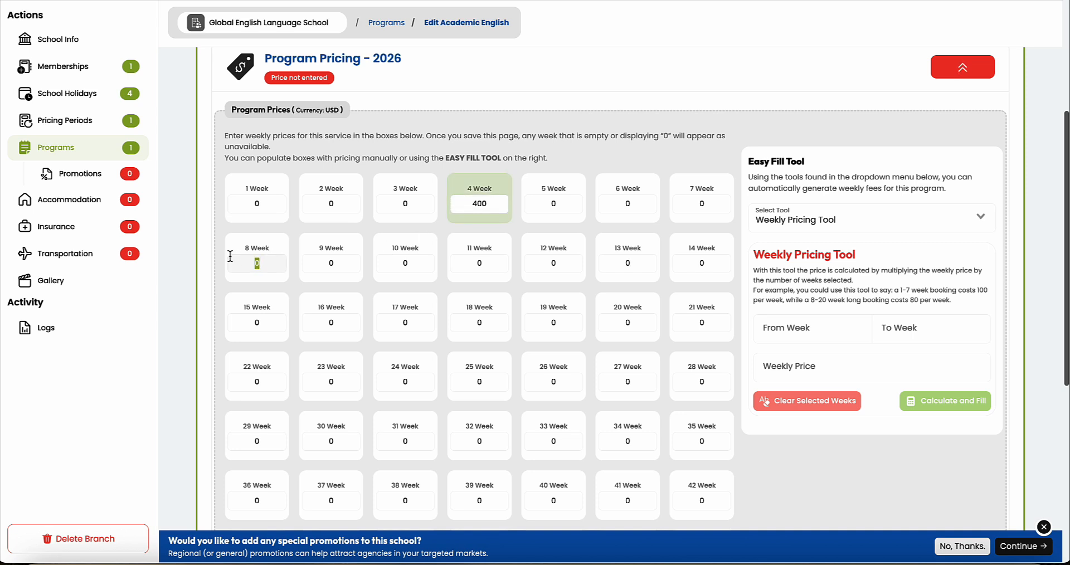
pyautogui.write('800')
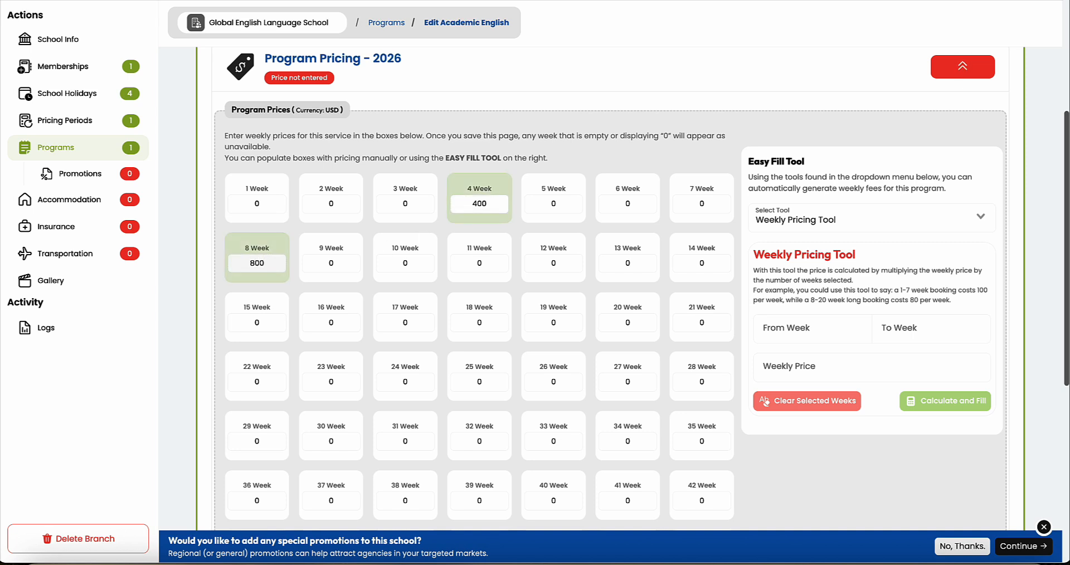
pyautogui.press('BackSpace')
pyautogui.press('BackSpace')
pyautogui.press('BackSpace')
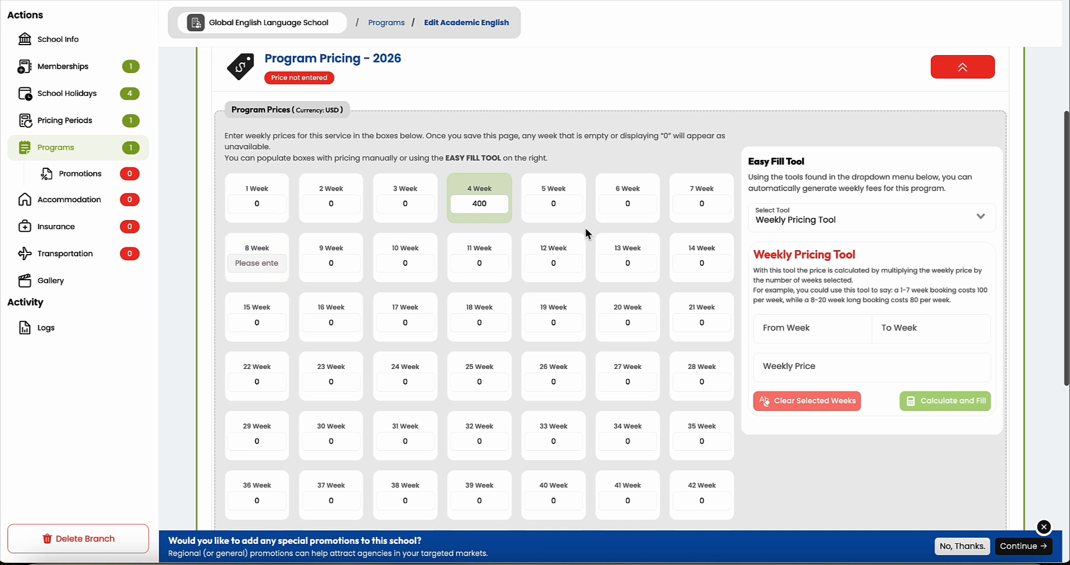
pyautogui.doubleClick(481, 203)
pyautogui.press('BackSpace')
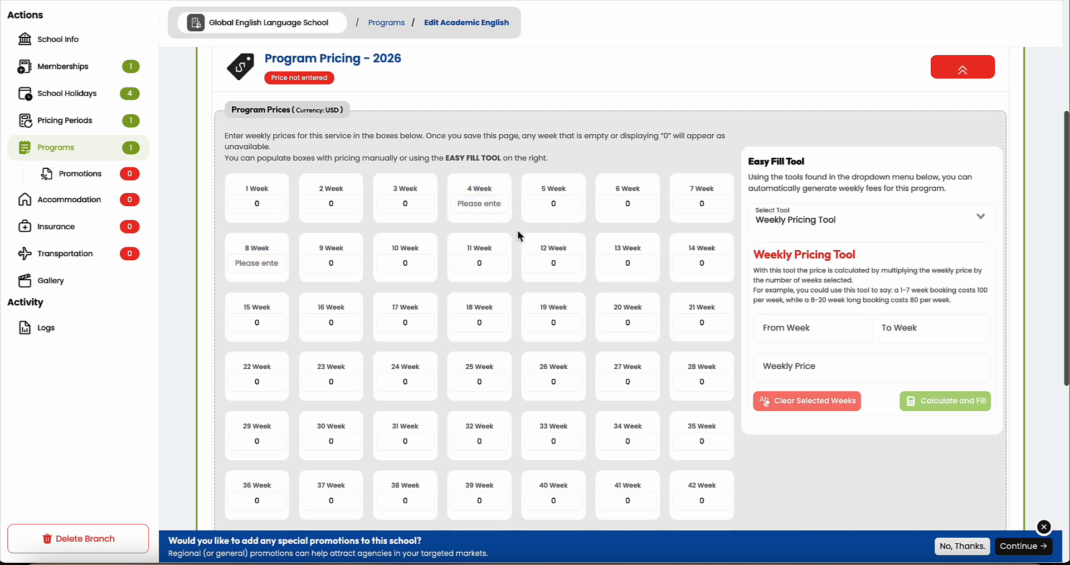
# Step: Enter 3500 USD as the 20-week price
pyautogui.doubleClick(646, 322)
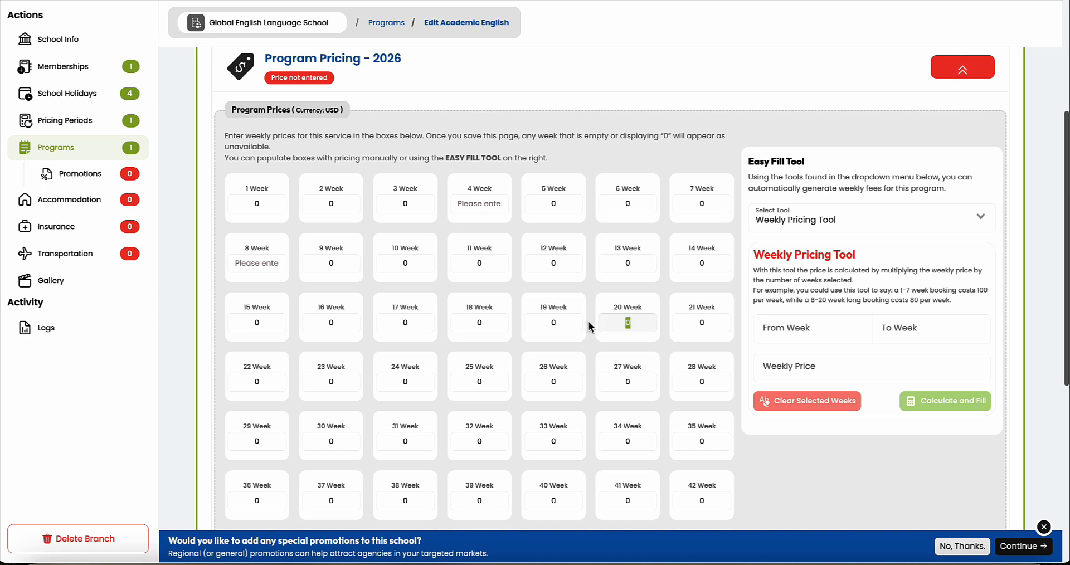
pyautogui.write('3500')
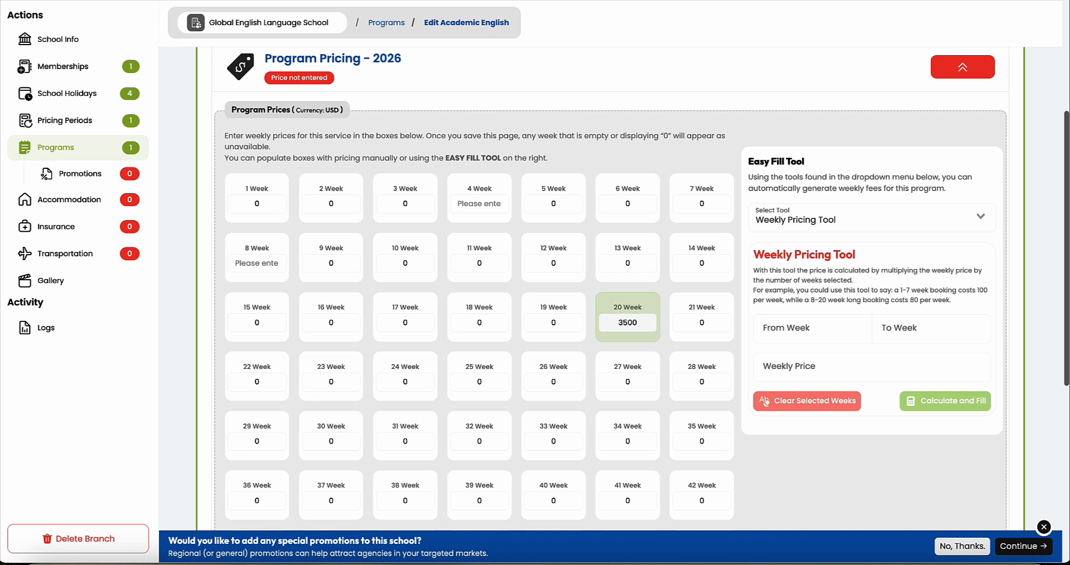
pyautogui.click(669, 292)
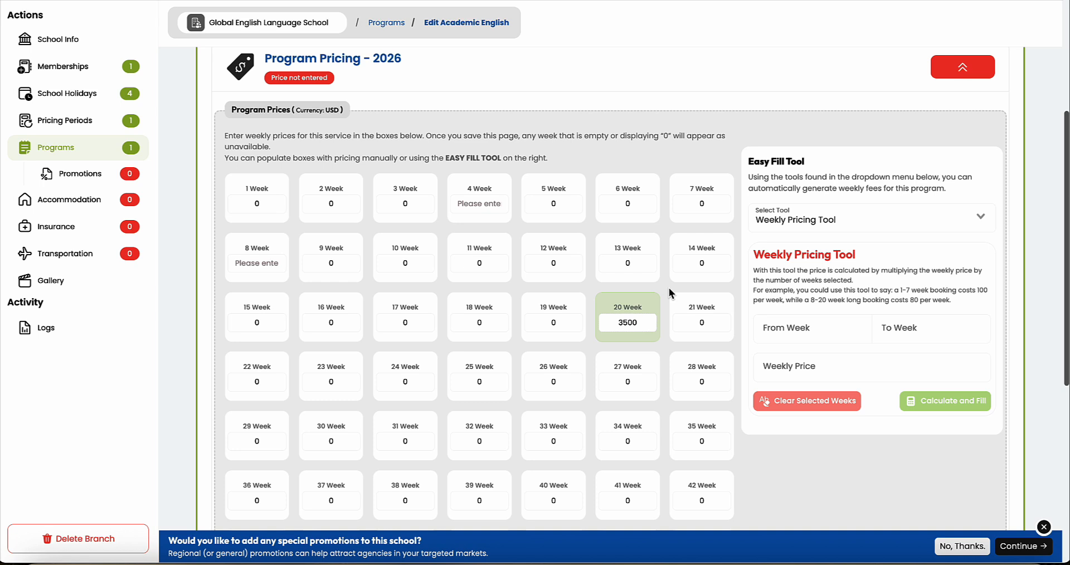
# Step: Fill weeks 1–7 at 100 USD per week with the Easy Fill Tool
pyautogui.click(770, 327)
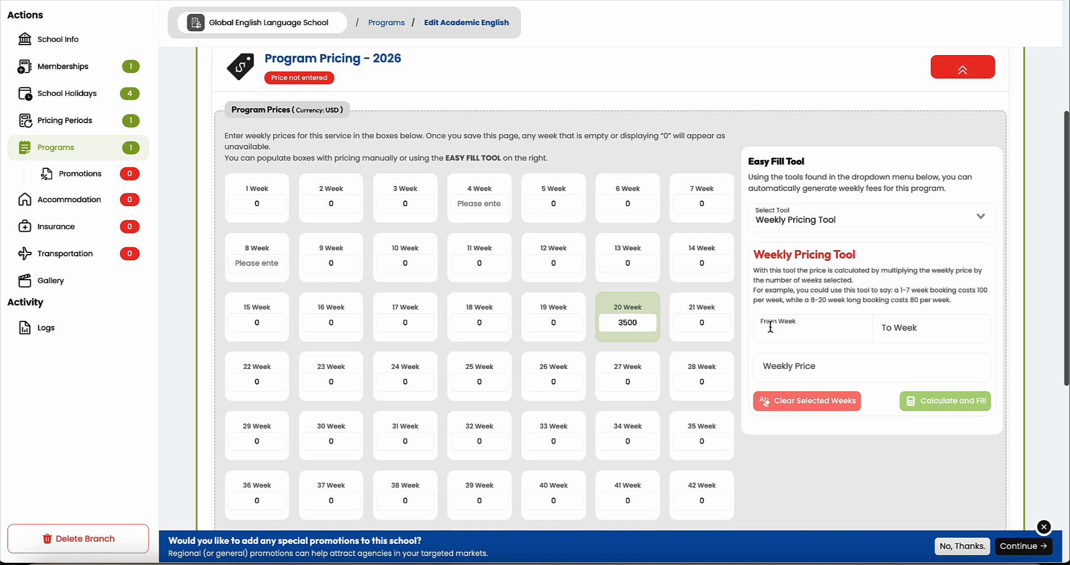
pyautogui.write('1')
pyautogui.moveTo(861, 261); pyautogui.dragTo(752, 257)
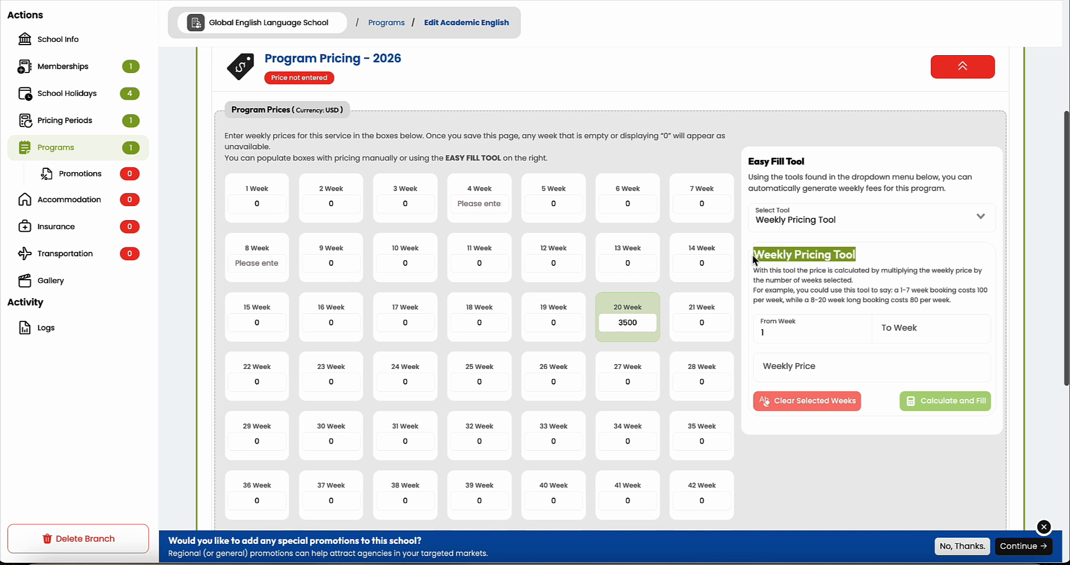
pyautogui.click(909, 335)
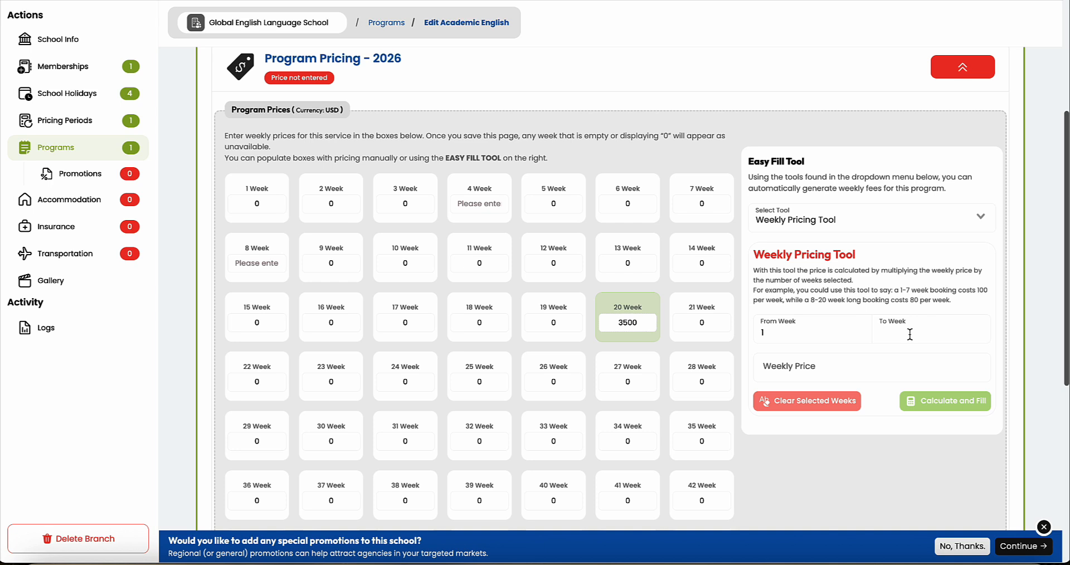
pyautogui.write('7')
pyautogui.click(816, 368)
pyautogui.write('-1')
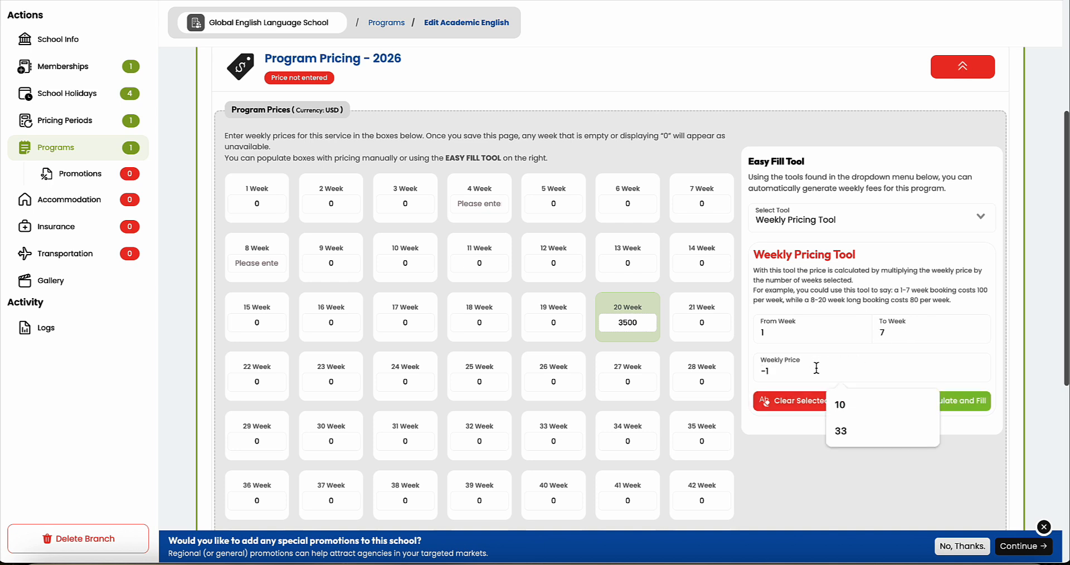
pyautogui.press('BackSpace')
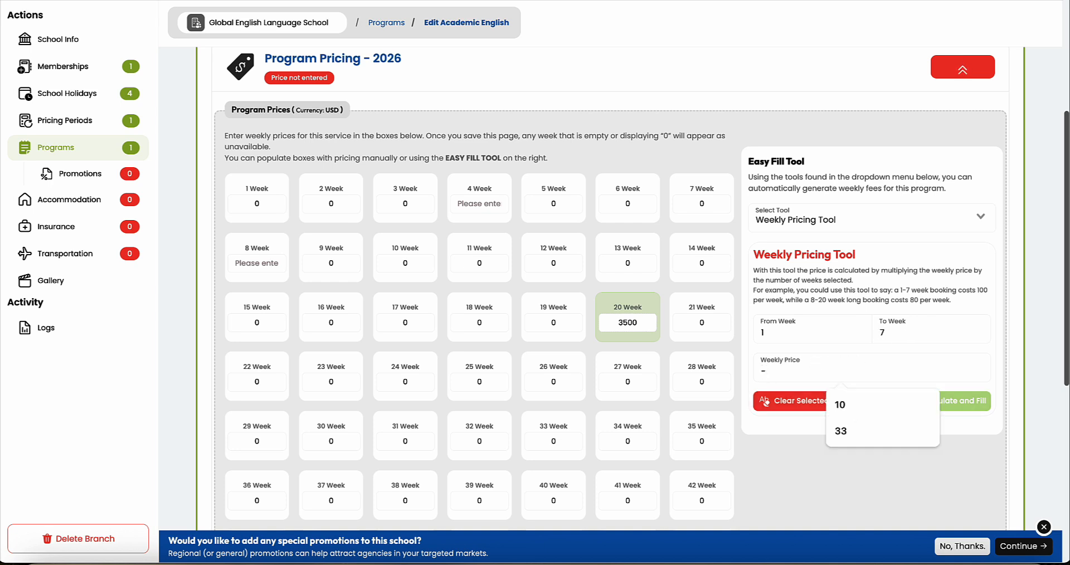
pyautogui.press('BackSpace')
pyautogui.write('100')
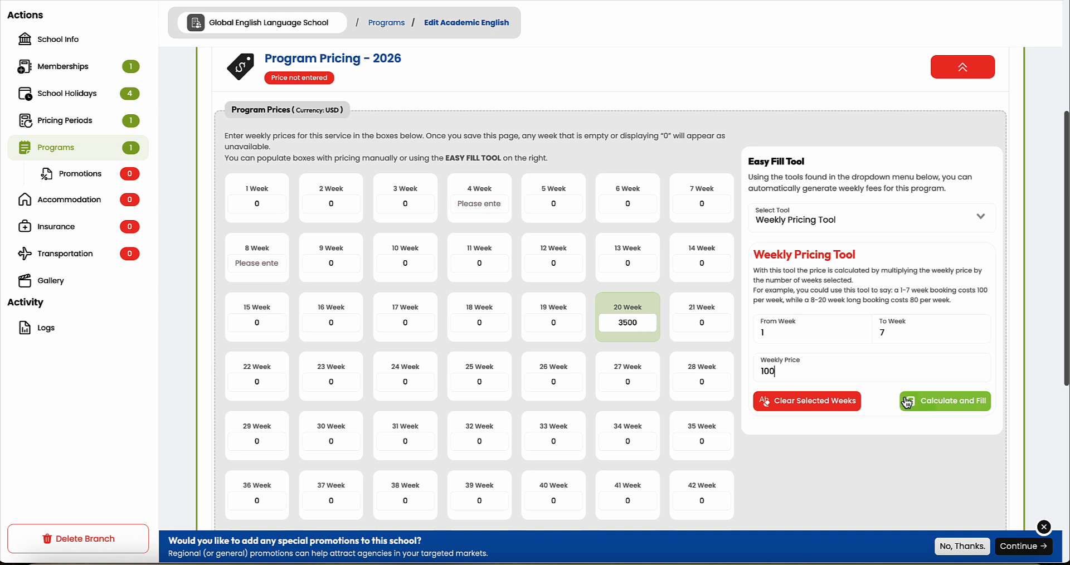
pyautogui.click(924, 405)
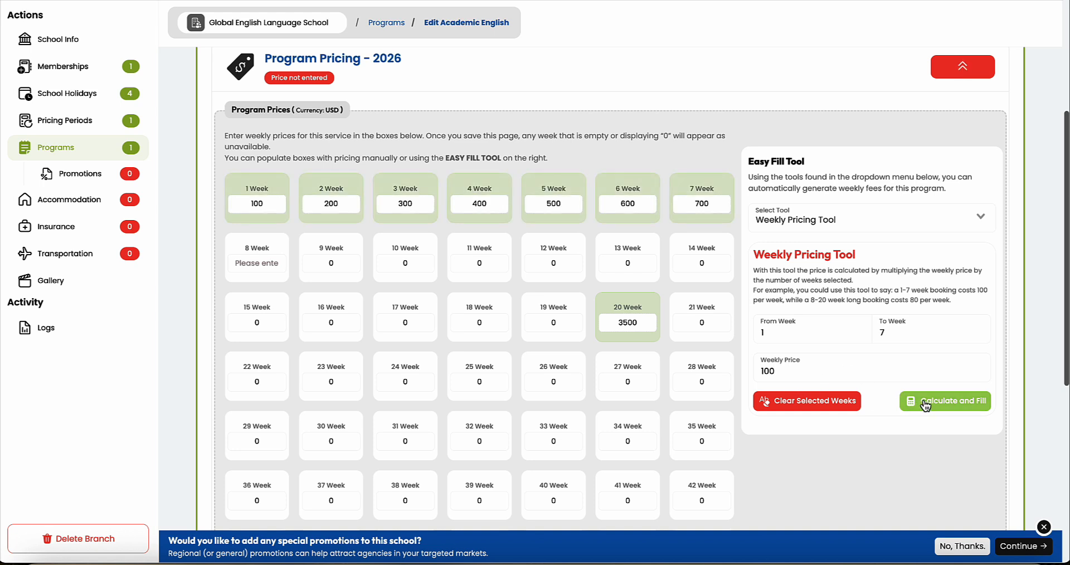
# Step: Fill weeks 8–52 at 80 USD per week
pyautogui.moveTo(778, 333); pyautogui.dragTo(753, 335)
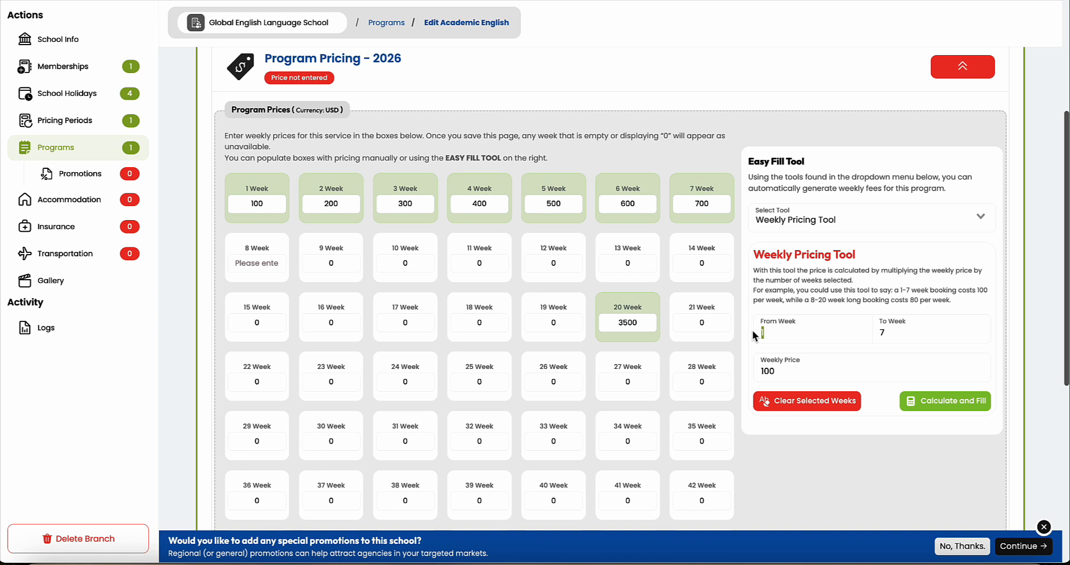
pyautogui.write('8')
pyautogui.moveTo(904, 336); pyautogui.dragTo(881, 333)
pyautogui.write('52')
pyautogui.moveTo(812, 370); pyautogui.dragTo(756, 374)
pyautogui.write('80')
pyautogui.click(921, 412)
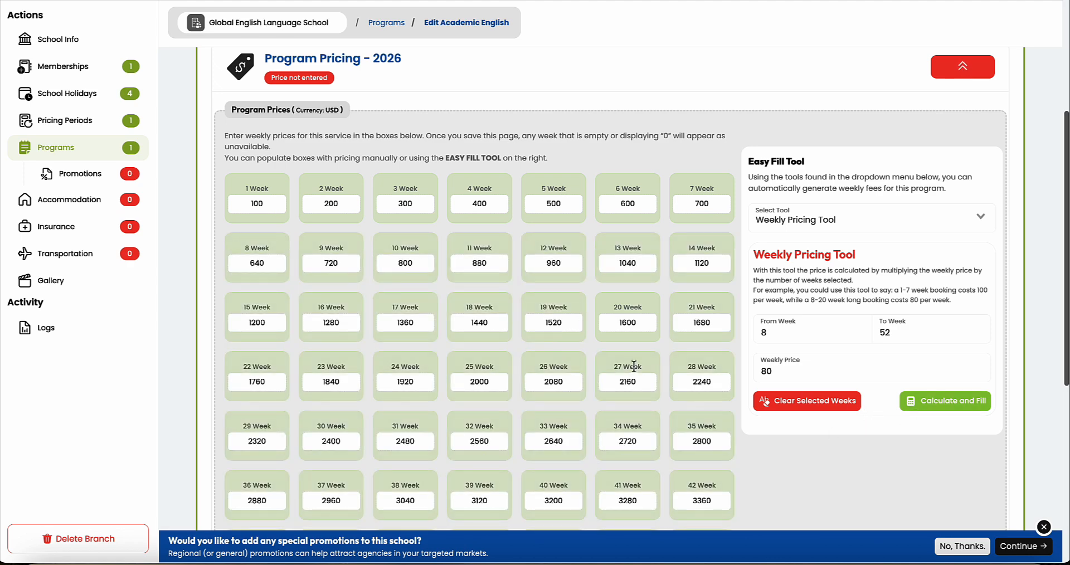
# Step: Save the Academic English 2026 weekly prices
pyautogui.scroll(-2, 609, 334)
pyautogui.scroll(2, 608, 334)
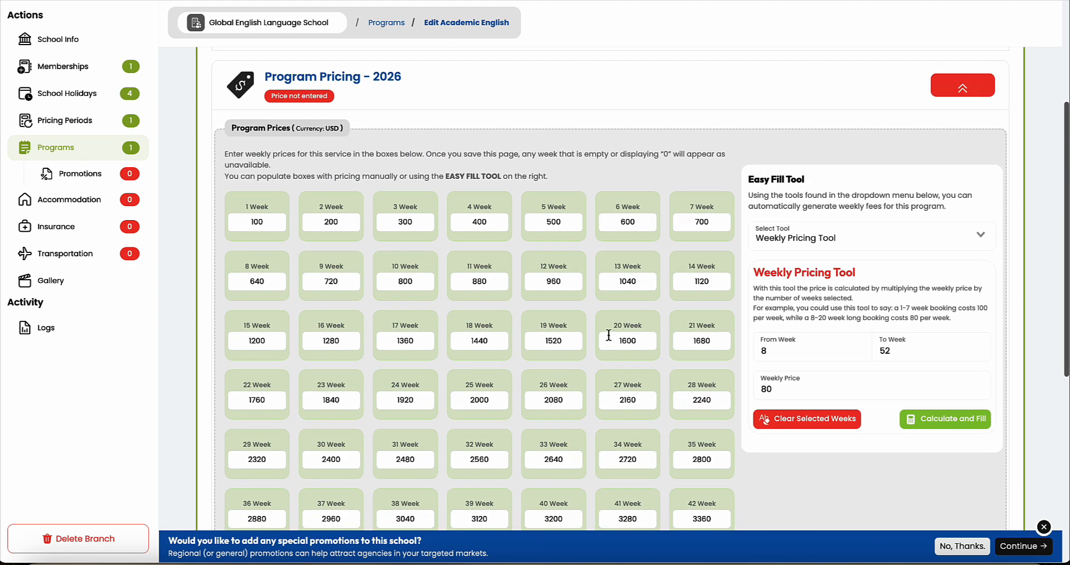
pyautogui.scroll(-5, 609, 335)
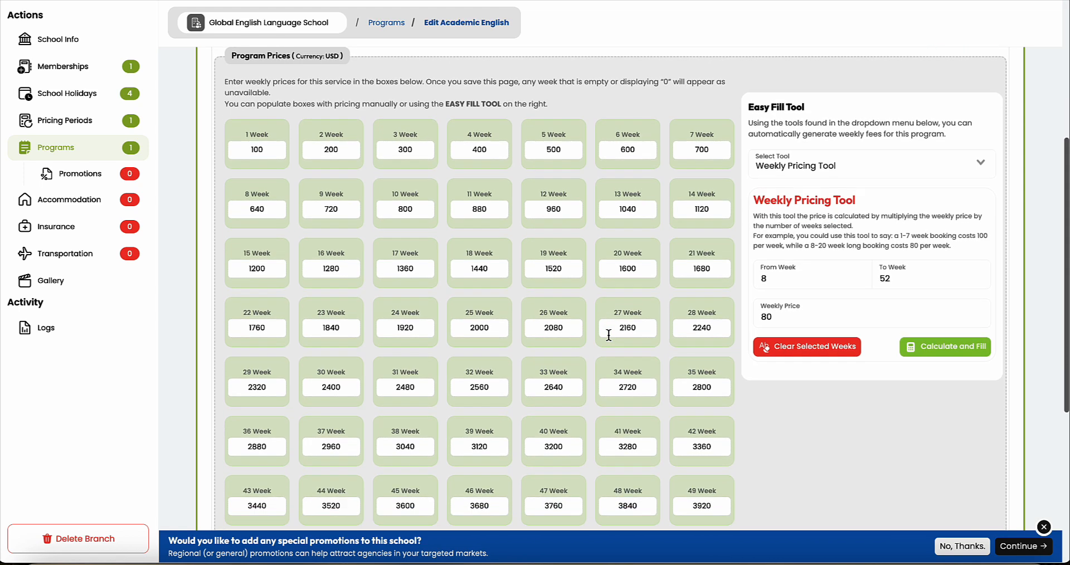
pyautogui.scroll(-1, 610, 338)
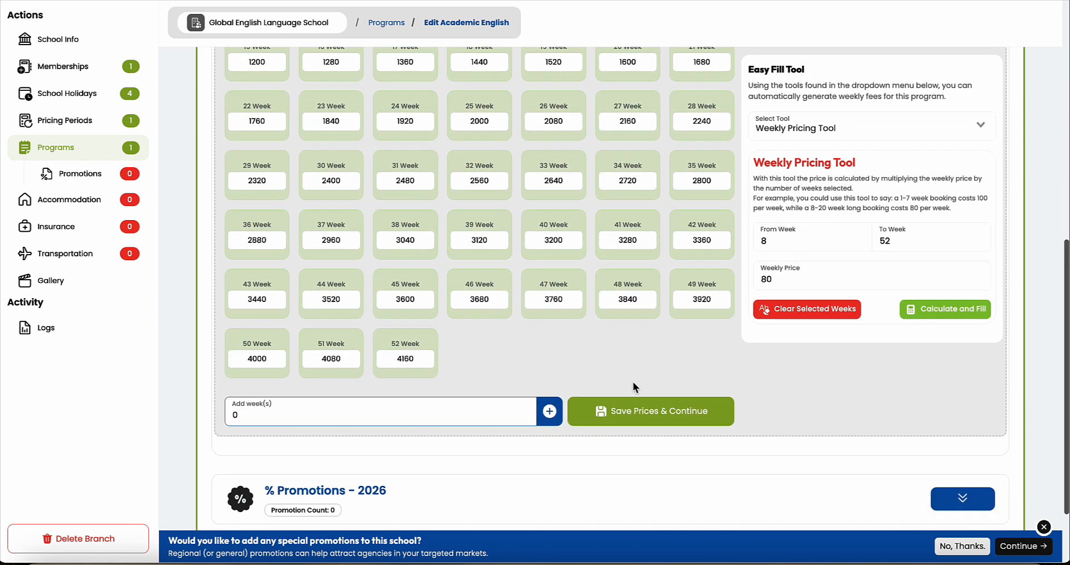
pyautogui.click(645, 416)
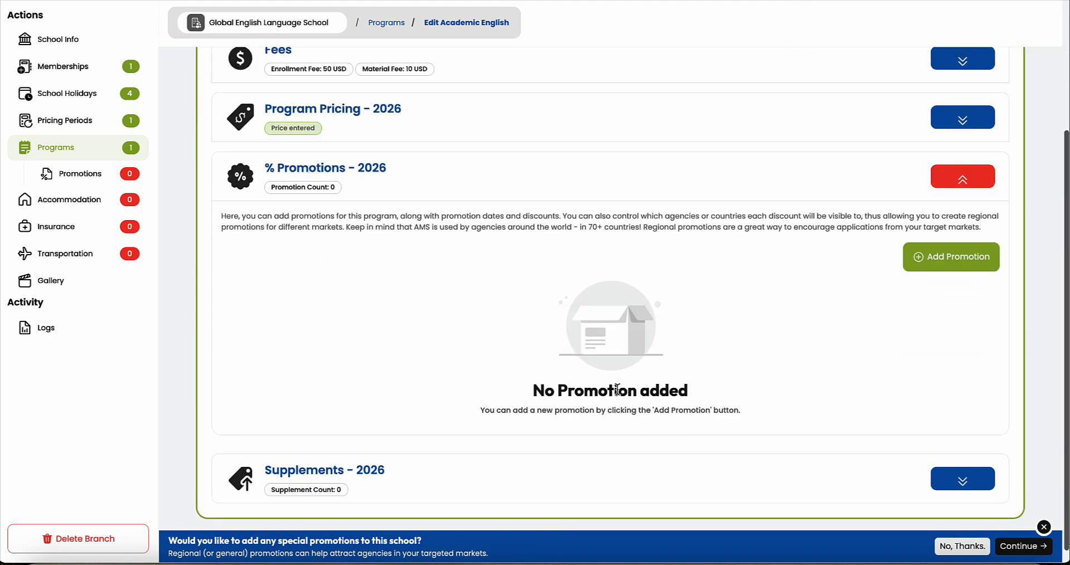
pyautogui.click(940, 257)
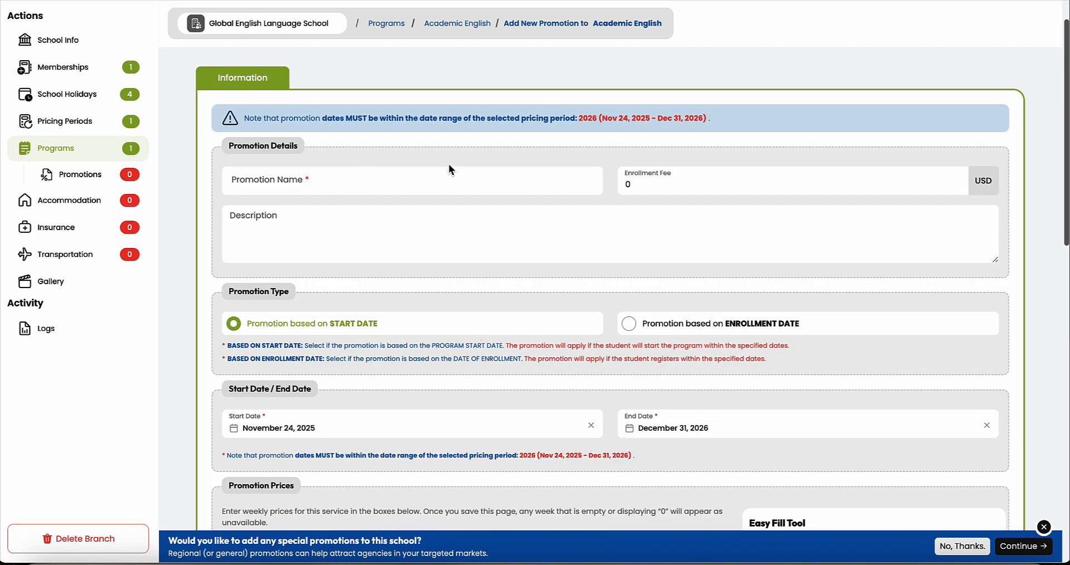
# Step: Compare the start-date and enrollment-date promotion types on the new Academic English promotion form
pyautogui.scroll(-2, 613, 231)
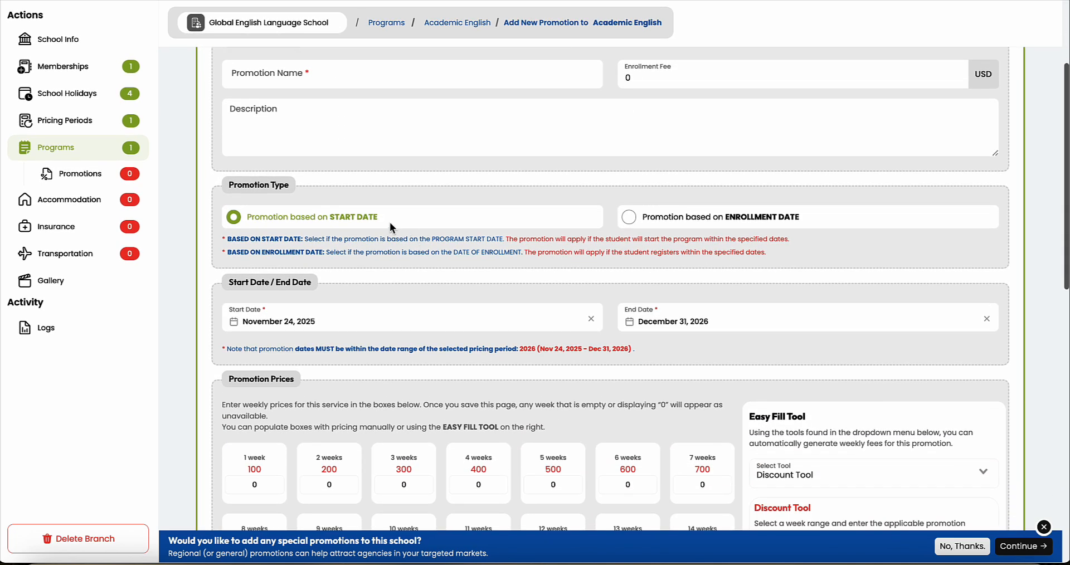
pyautogui.moveTo(390, 222); pyautogui.dragTo(319, 219)
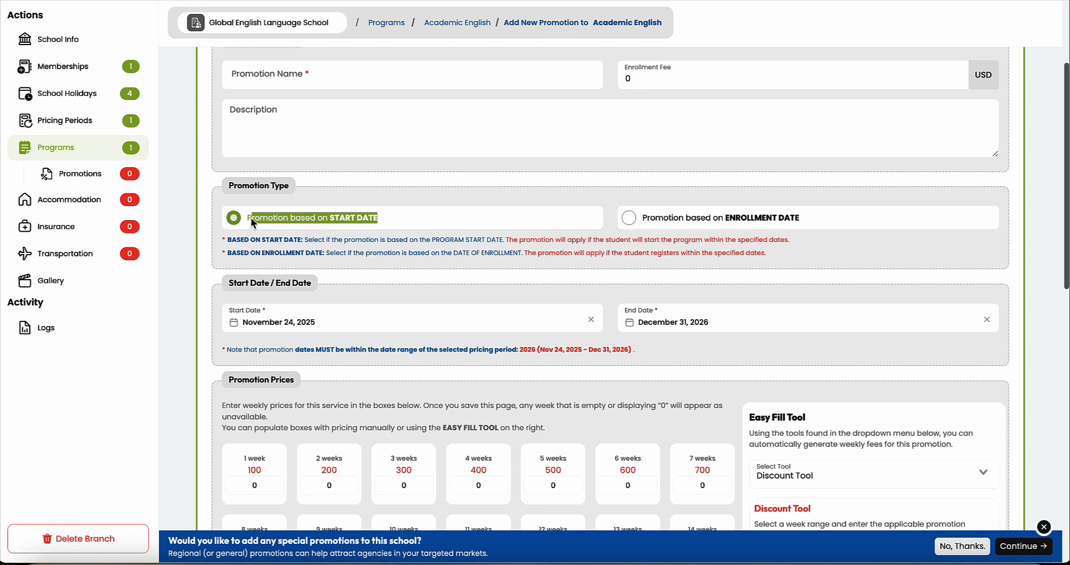
pyautogui.scroll(-1, 250, 218)
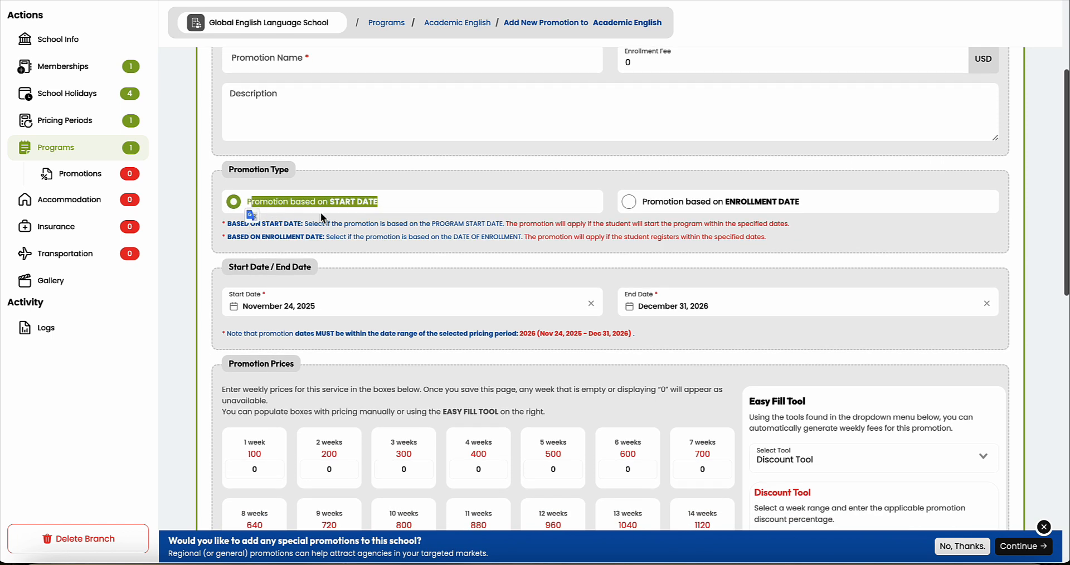
pyautogui.click(401, 205)
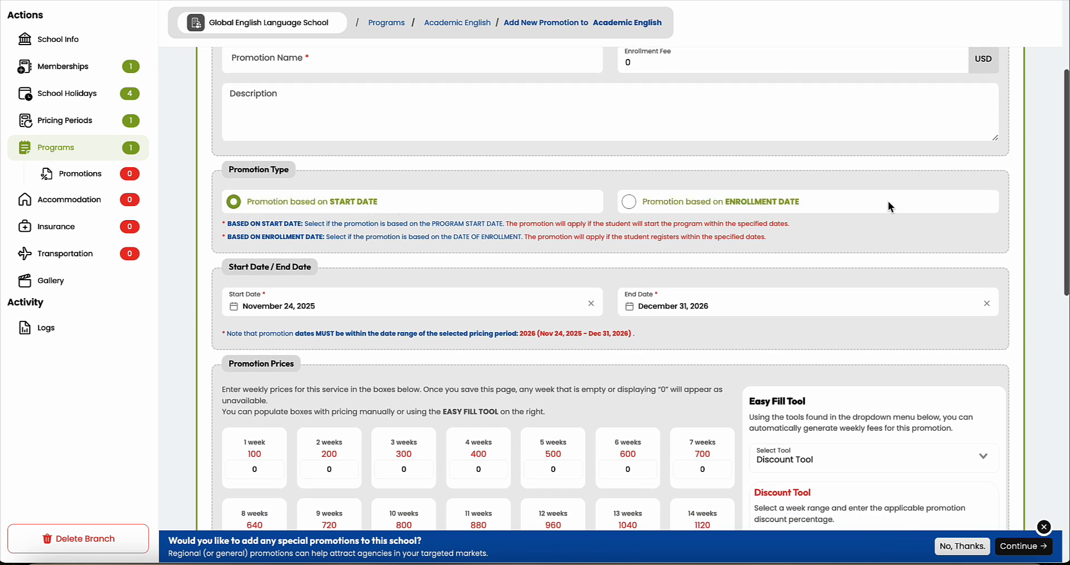
pyautogui.moveTo(833, 203); pyautogui.dragTo(636, 204)
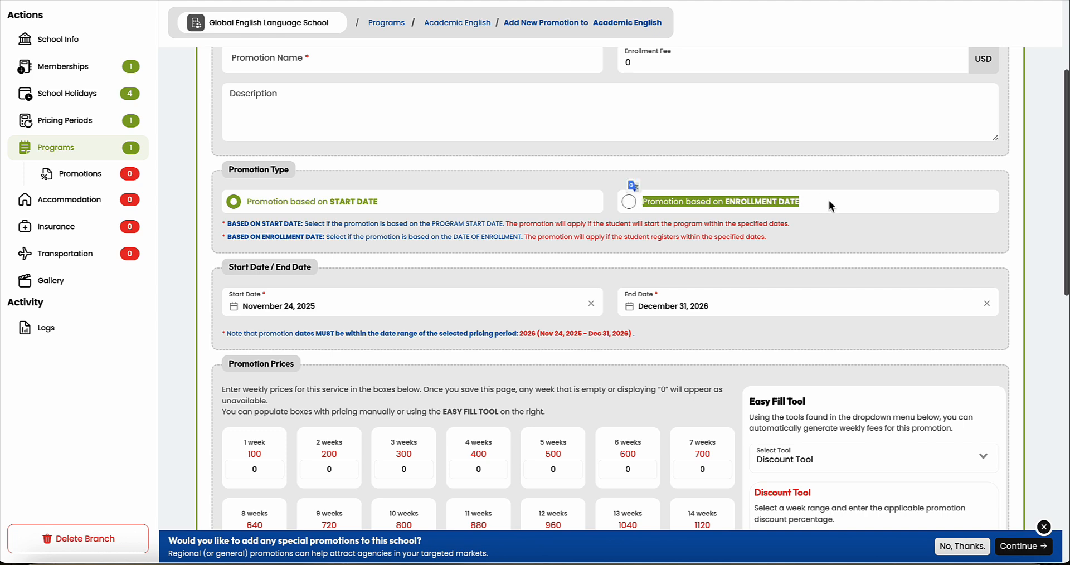
pyautogui.scroll(-5, 828, 205)
# Step: Apply a 10% discount to weeks 1–7 with the Discount Tool
pyautogui.scroll(-1, 828, 199)
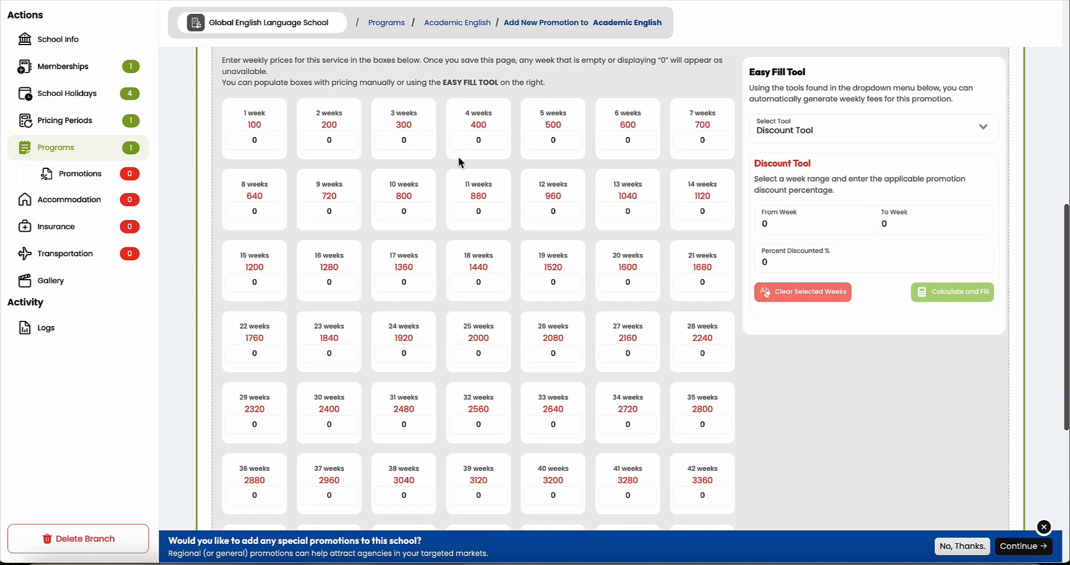
pyautogui.scroll(-1, 543, 402)
pyautogui.scroll(1, 509, 276)
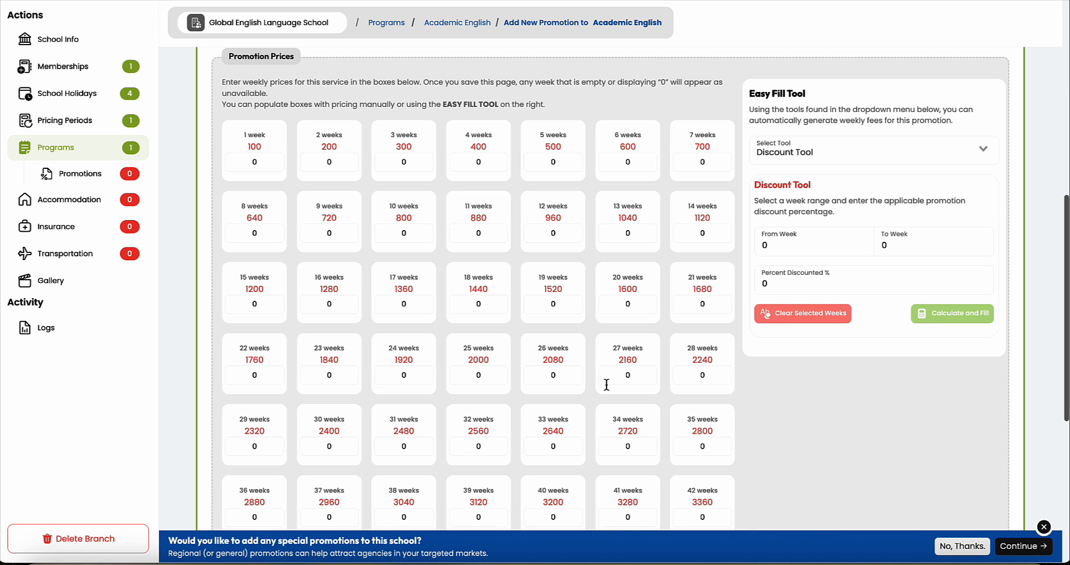
pyautogui.scroll(-1, 785, 216)
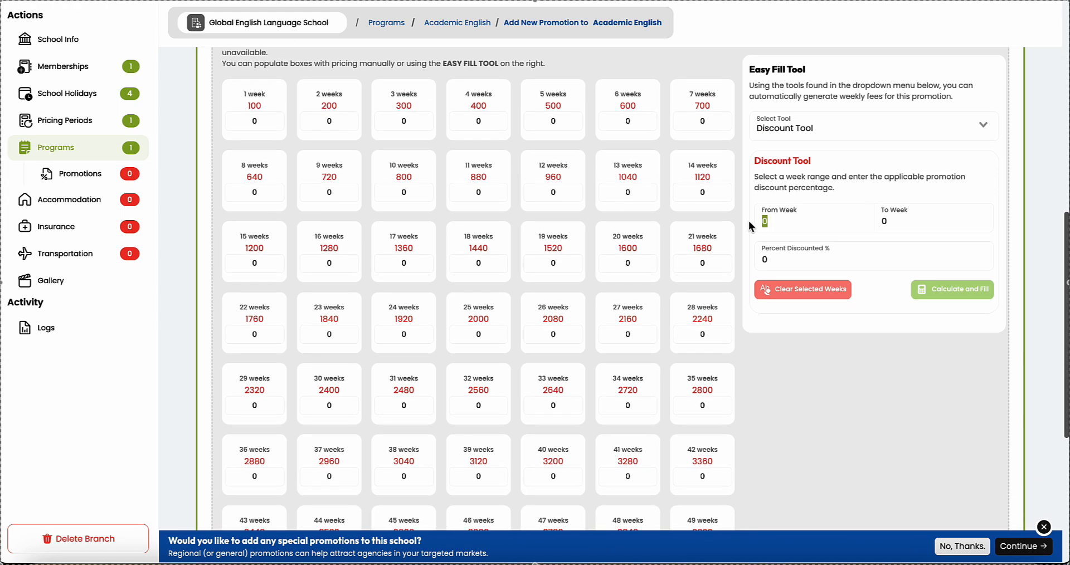
pyautogui.write('1')
pyautogui.write('7')
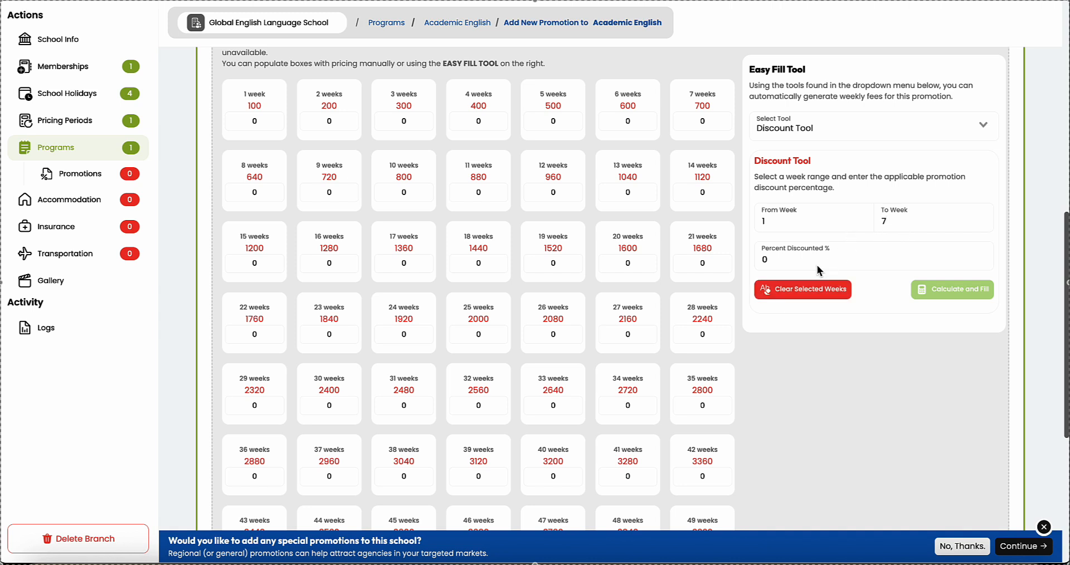
pyautogui.press('Tab')
pyautogui.write('10')
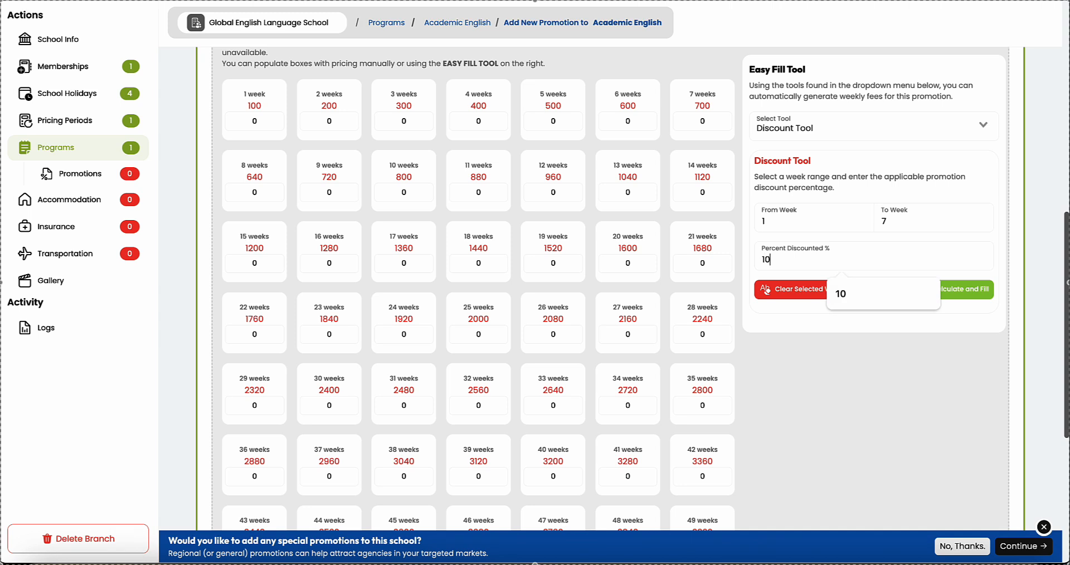
pyautogui.click(981, 288)
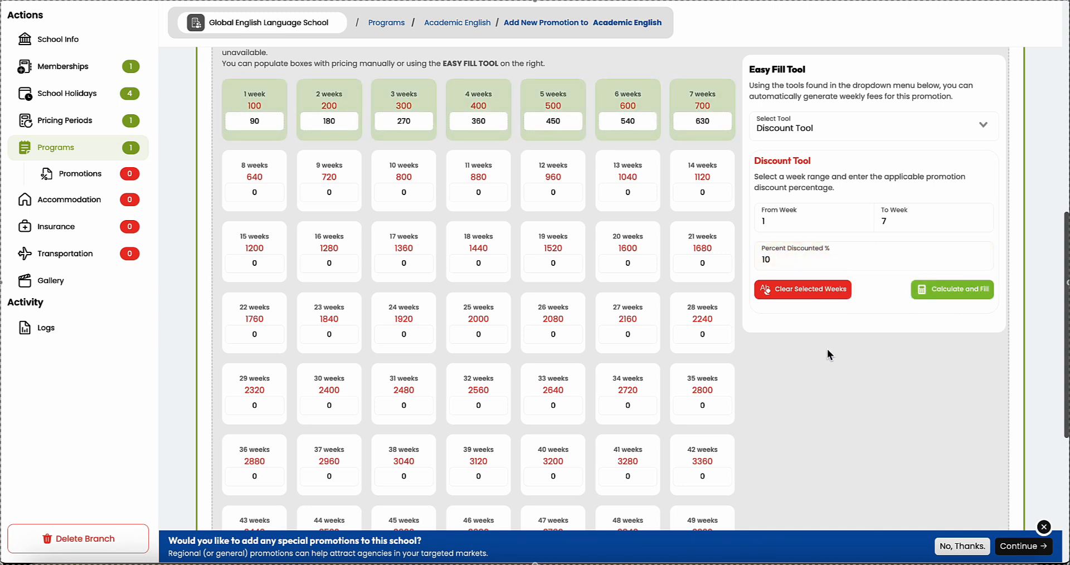
# Step: Apply a 15% discount to weeks 8–51
pyautogui.doubleClick(789, 223)
pyautogui.write('8')
pyautogui.write('51')
pyautogui.doubleClick(814, 267)
pyautogui.write('100')
pyautogui.doubleClick(764, 262)
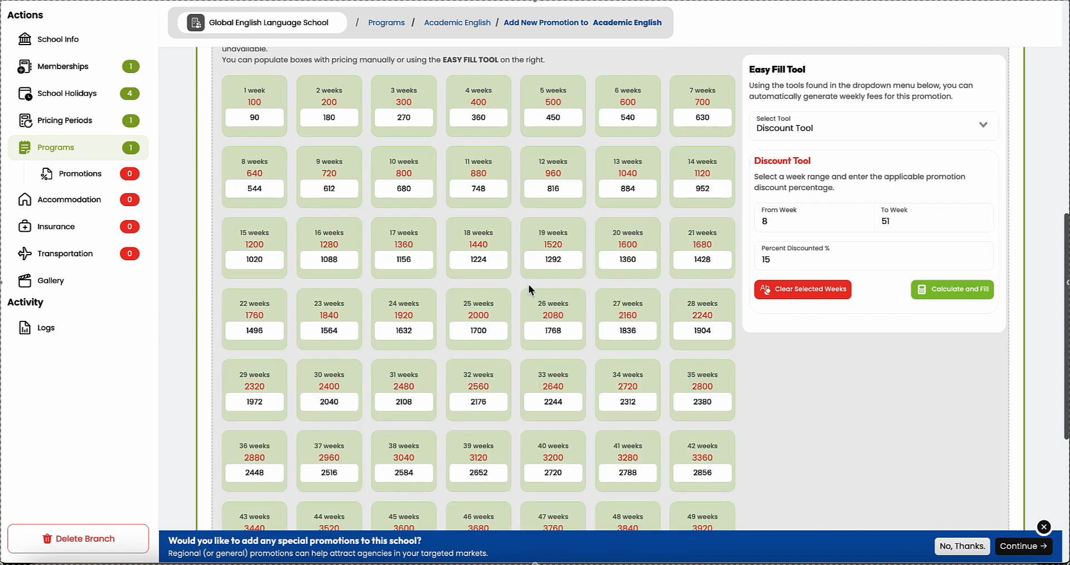
# Step: Make the promotion visible only to specific agencies and save it
pyautogui.scroll(-5, 528, 284)
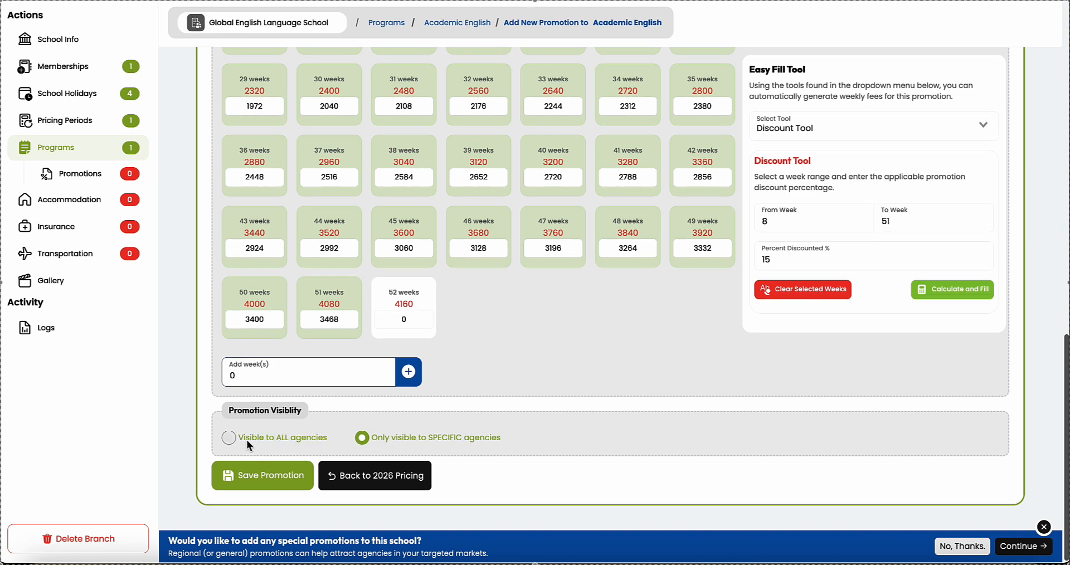
pyautogui.moveTo(246, 439); pyautogui.dragTo(267, 439)
pyautogui.click(229, 439)
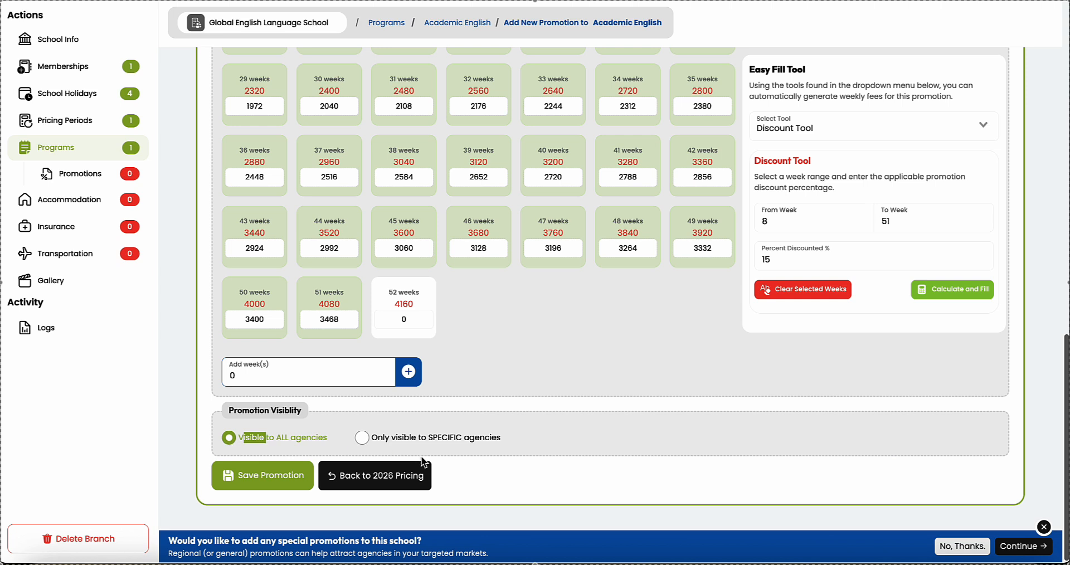
pyautogui.click(362, 437)
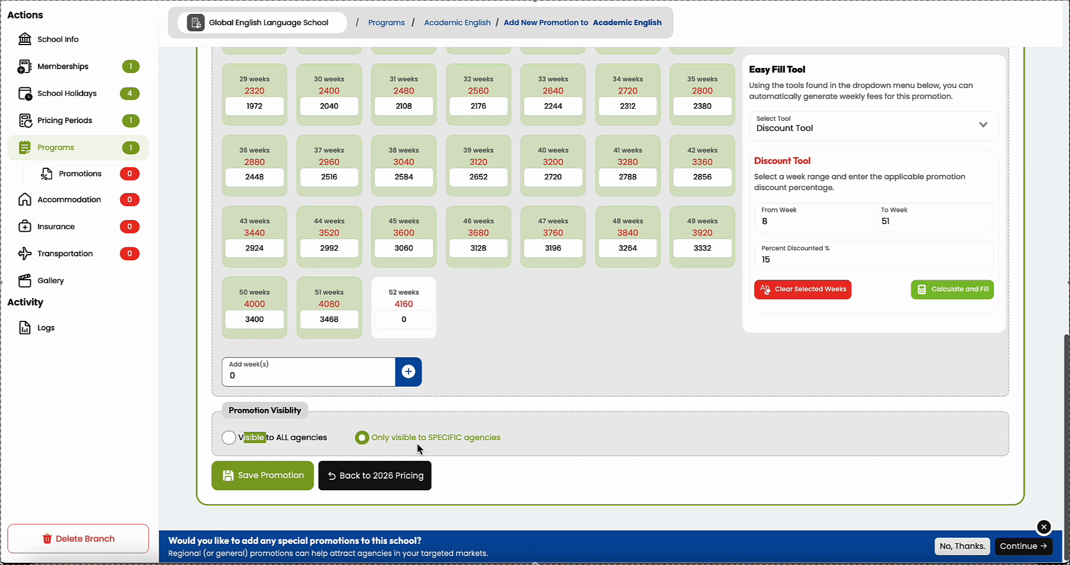
pyautogui.click(262, 475)
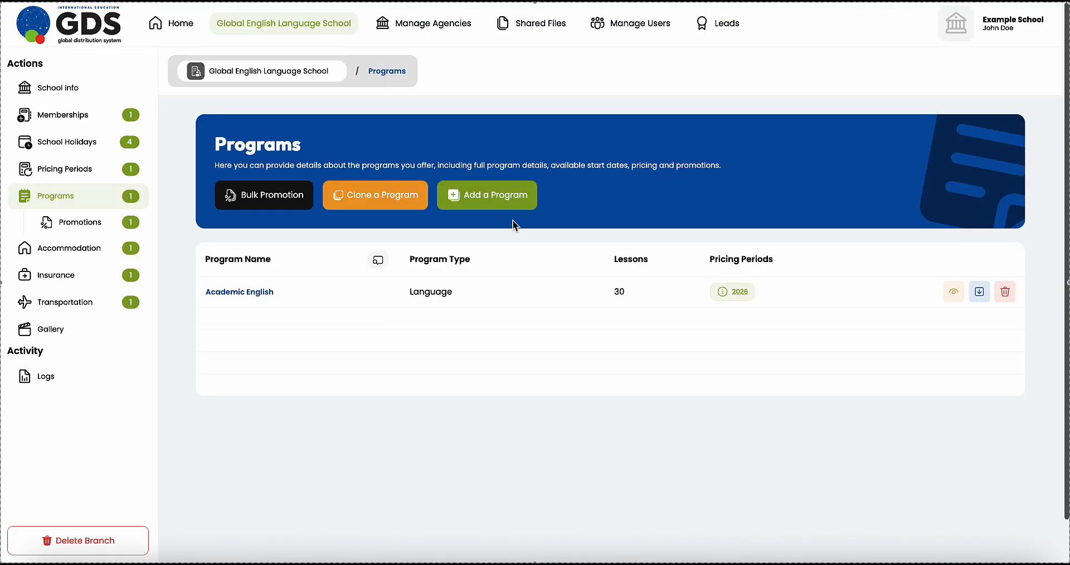
# Step: Clone Academic English with prices as 'General English', check its 2026 pricing, and save start dates
pyautogui.click(383, 210)
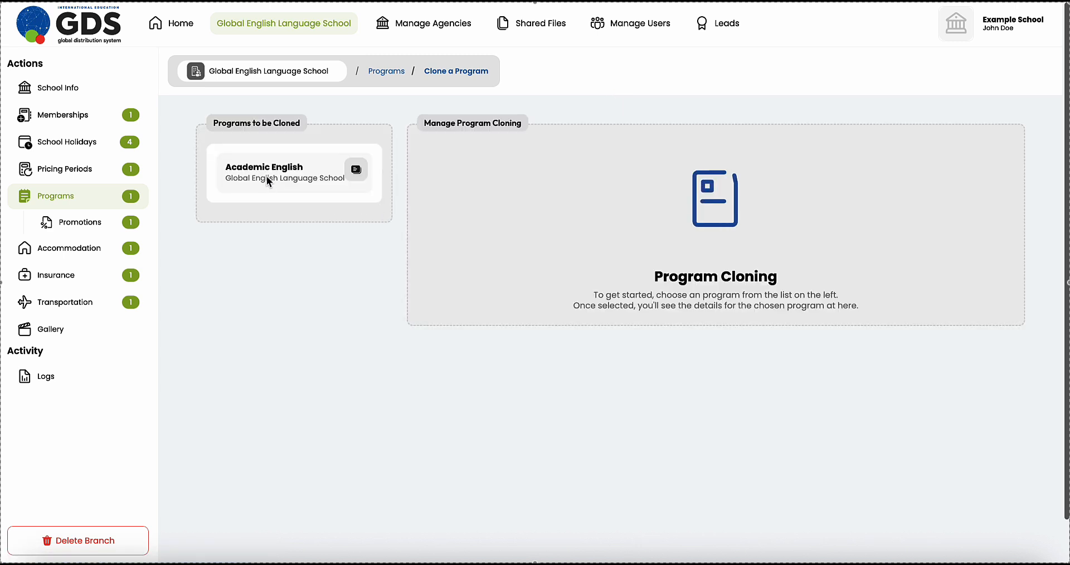
pyautogui.click(263, 175)
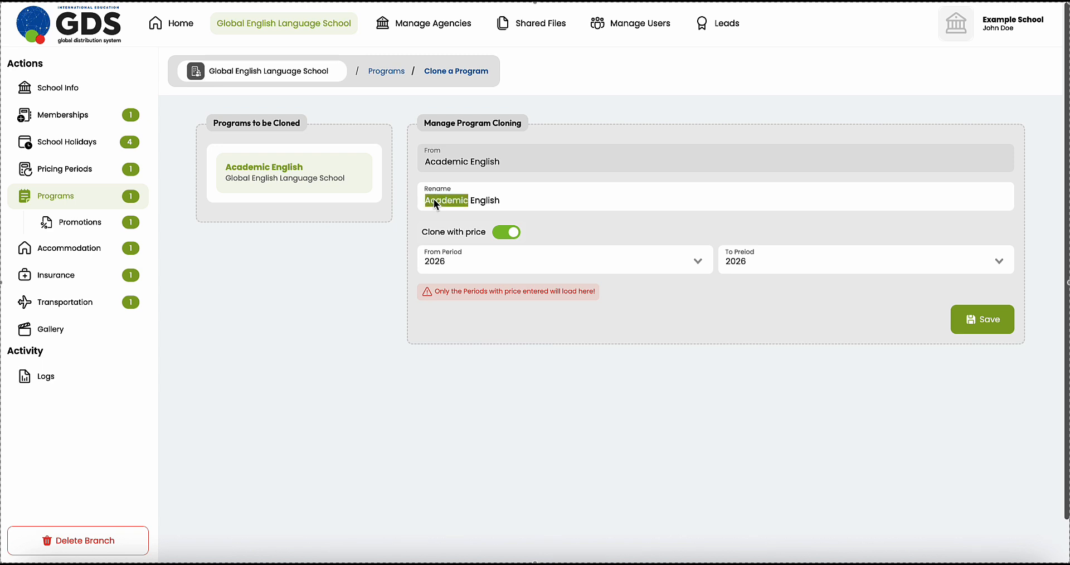
pyautogui.write('General')
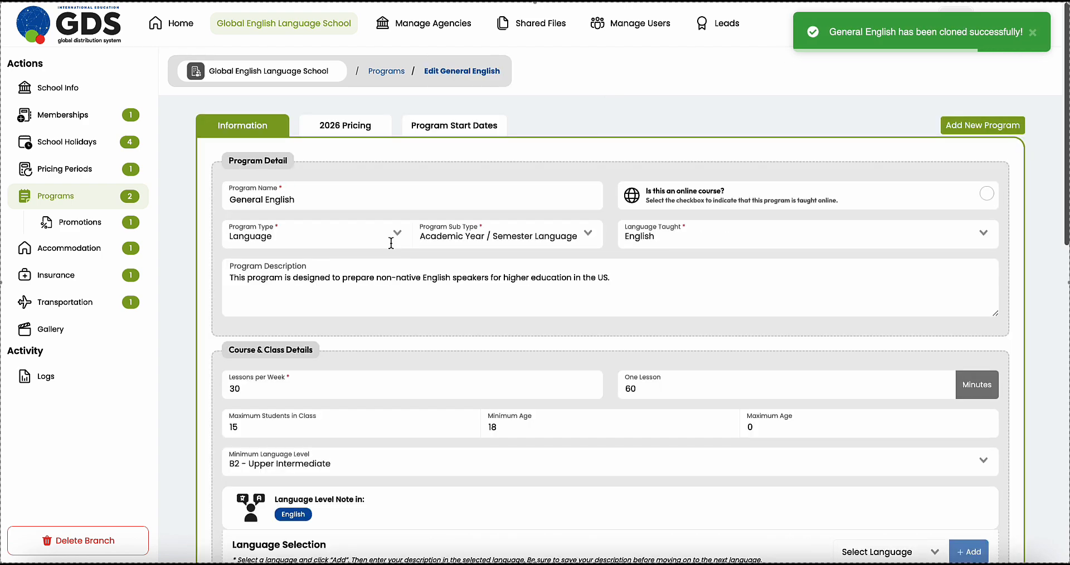
pyautogui.click(337, 132)
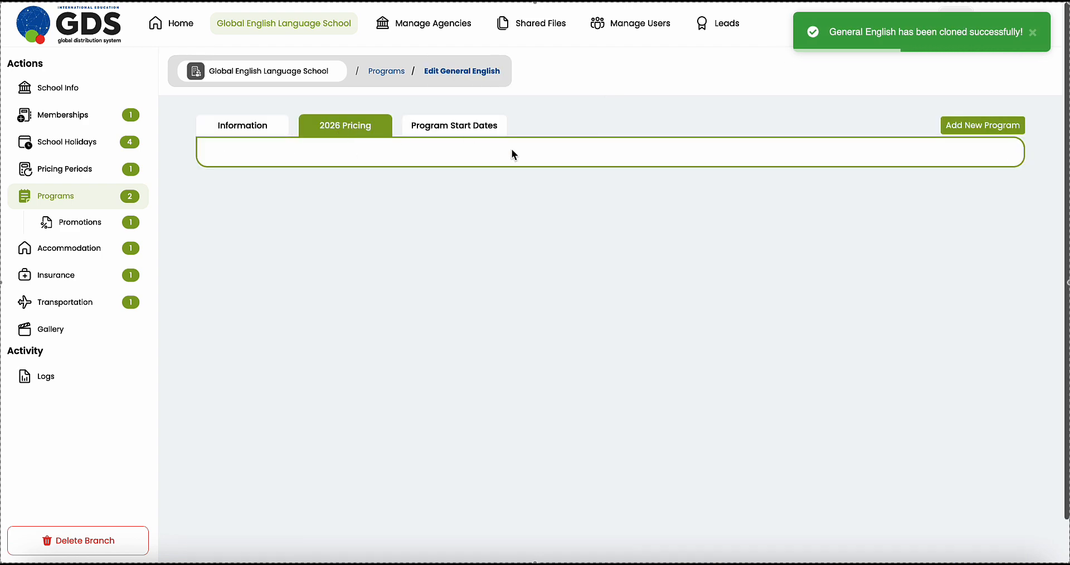
pyautogui.click(458, 125)
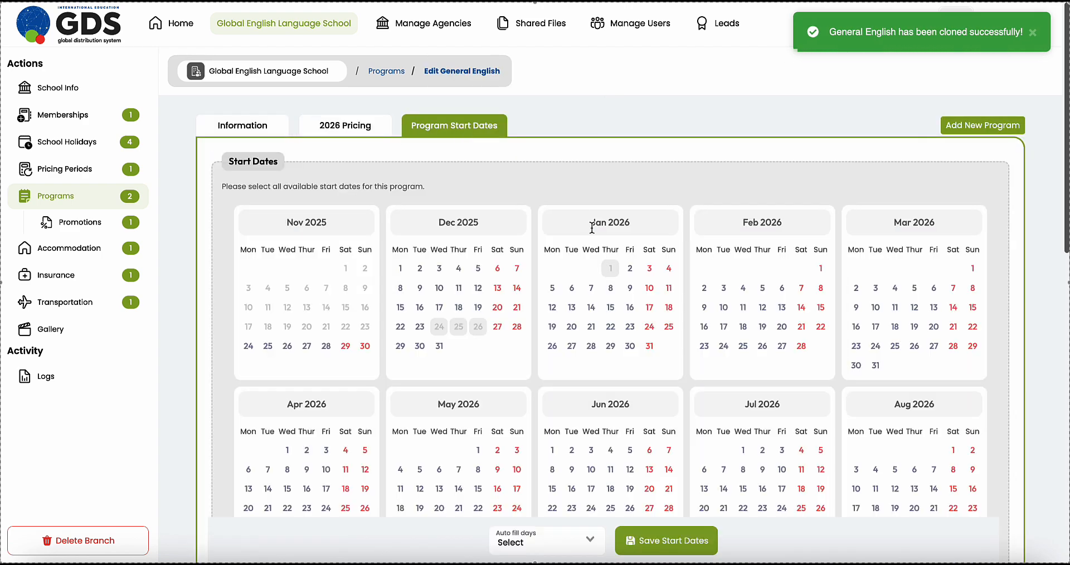
pyautogui.scroll(-8, 592, 229)
pyautogui.scroll(8, 592, 234)
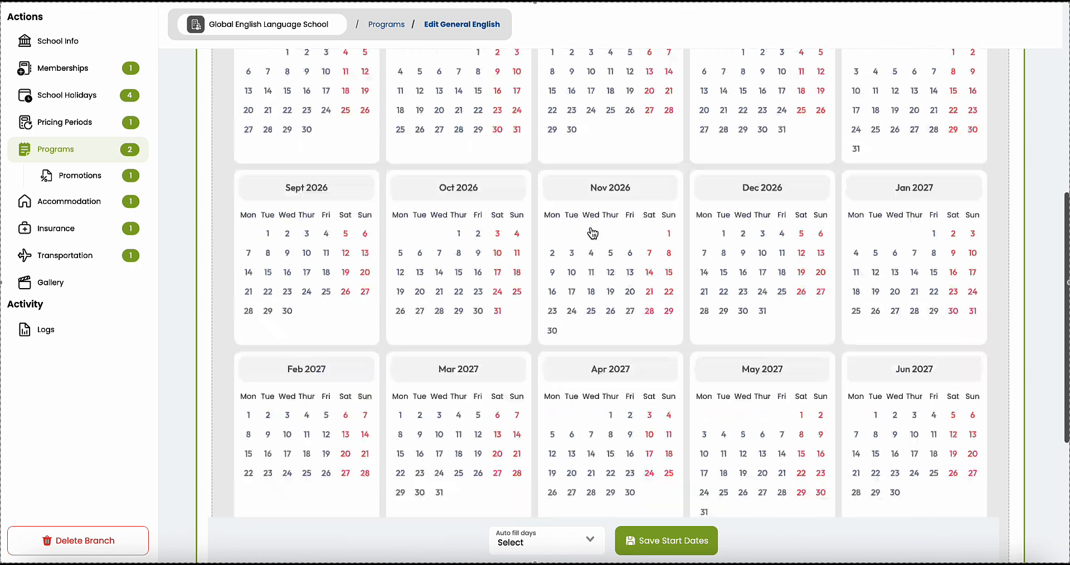
pyautogui.click(686, 543)
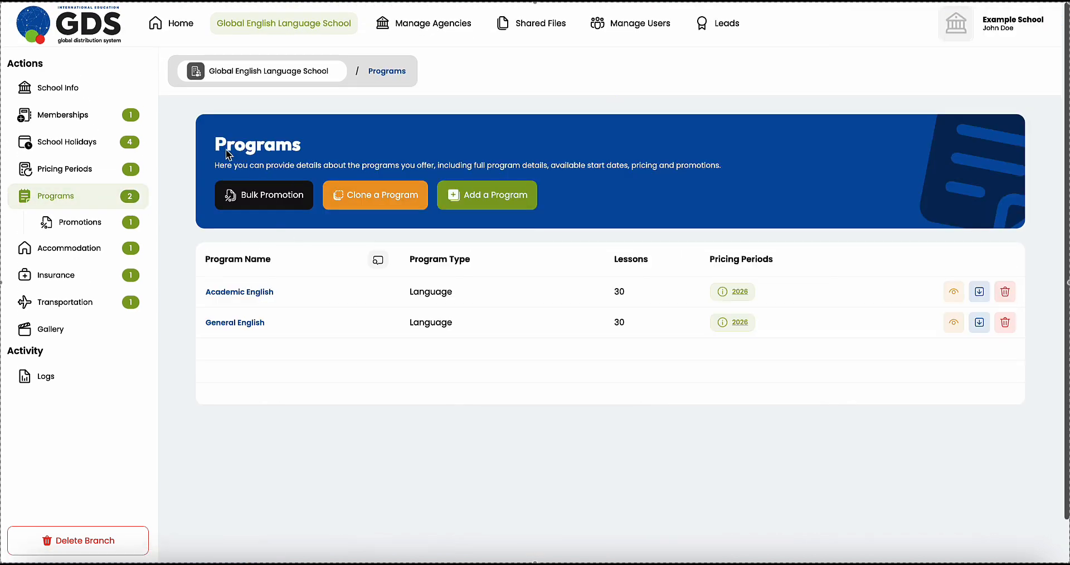
# Step: Open the Bulk Promotion page and look it over
pyautogui.moveTo(216, 151); pyautogui.dragTo(308, 149)
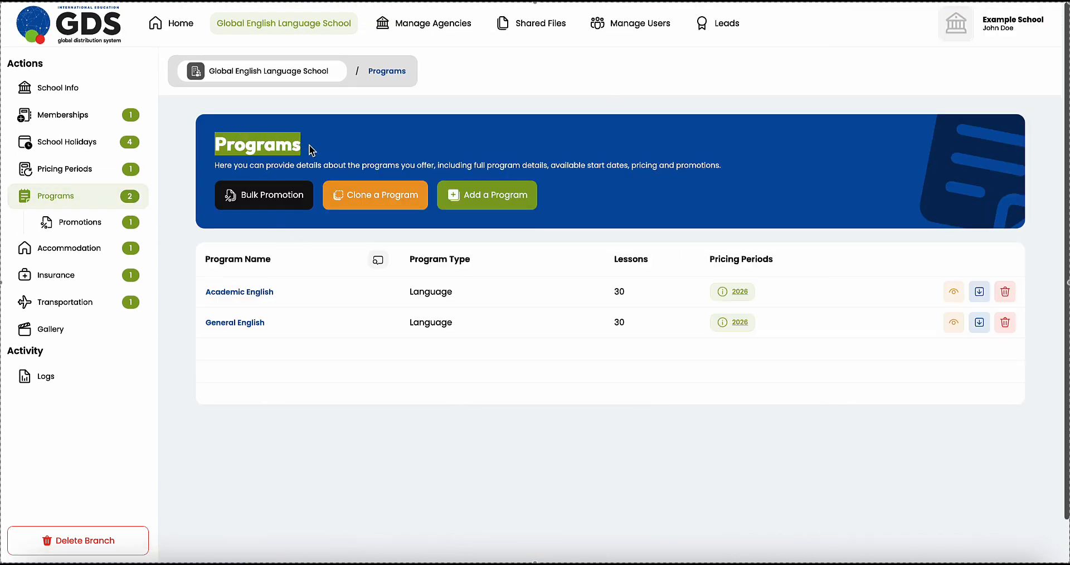
pyautogui.click(263, 201)
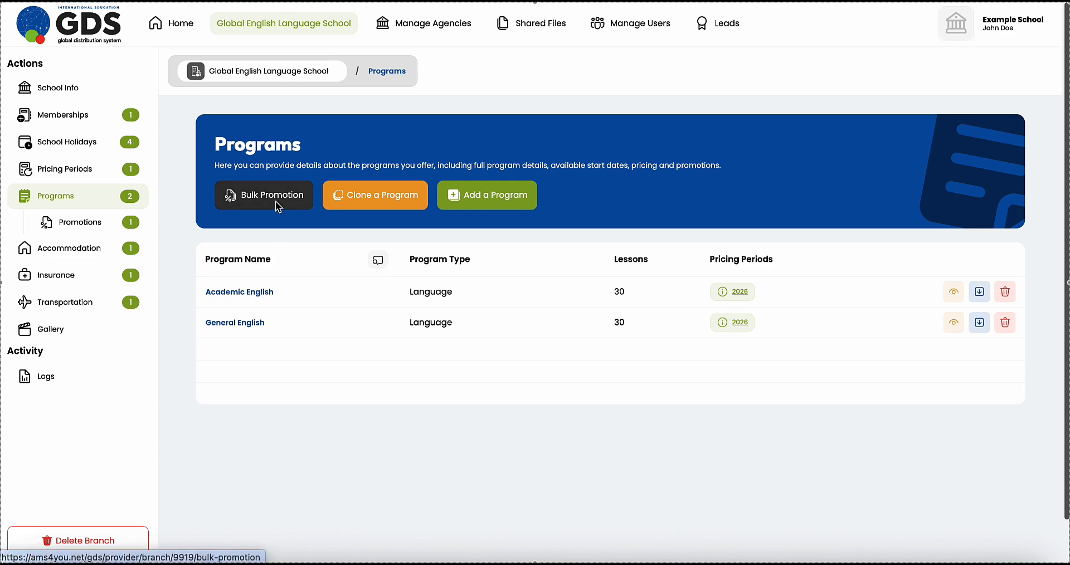
pyautogui.click(275, 201)
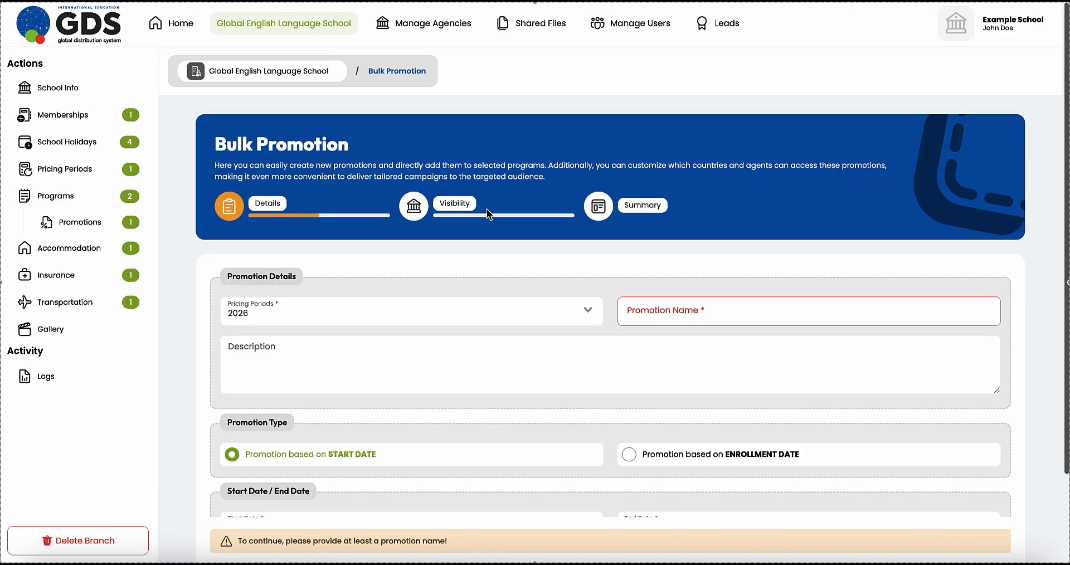
pyautogui.scroll(-2, 486, 213)
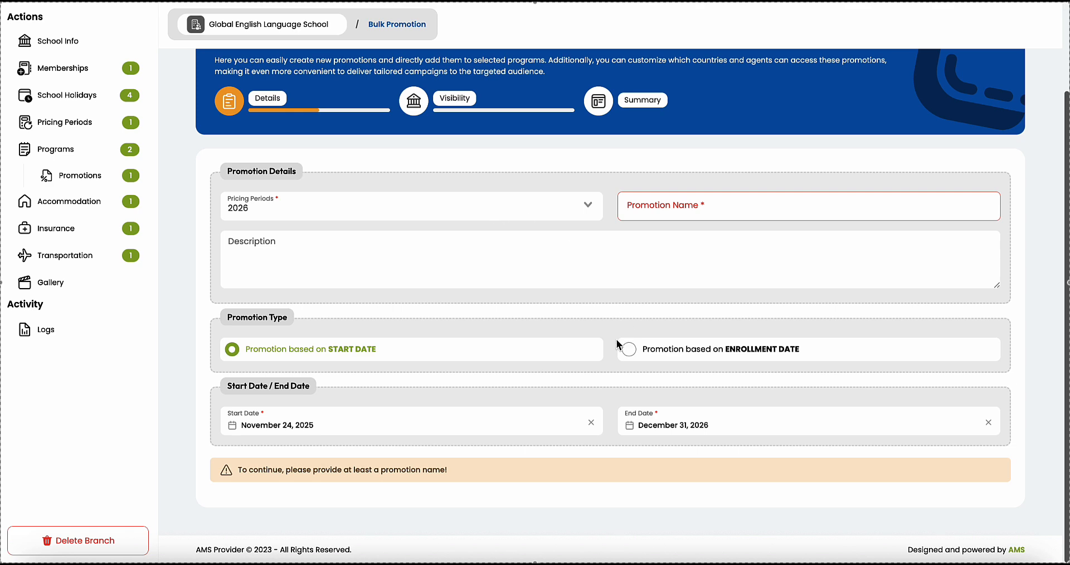
pyautogui.scroll(2, 668, 328)
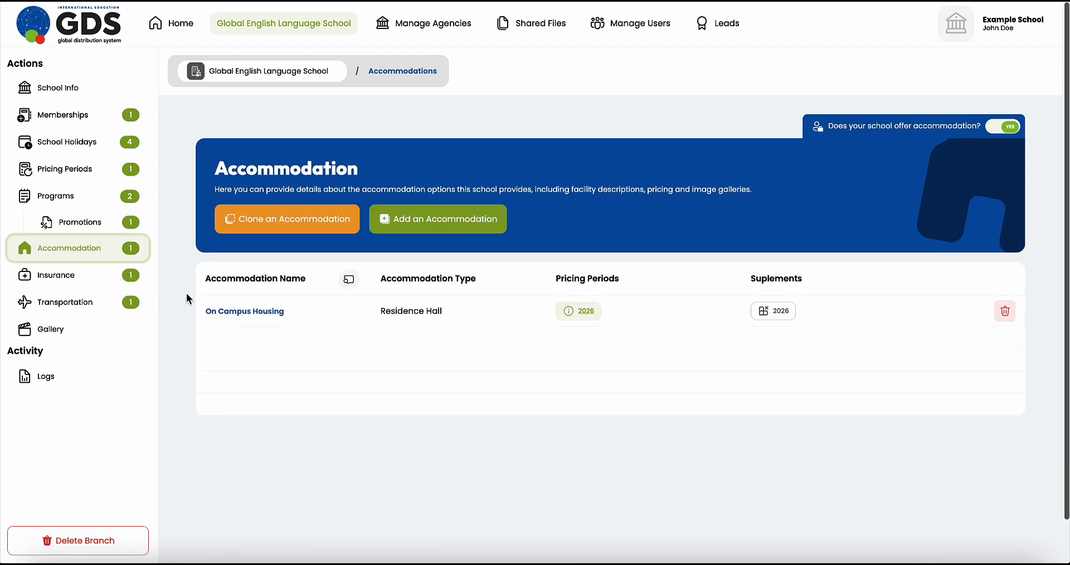
pyautogui.click(48, 279)
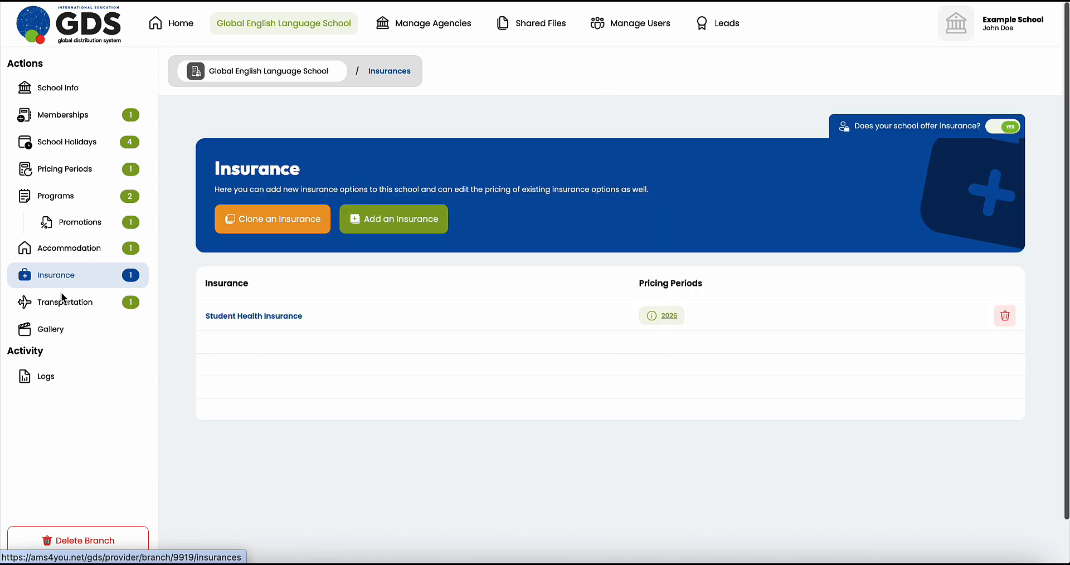
pyautogui.click(59, 303)
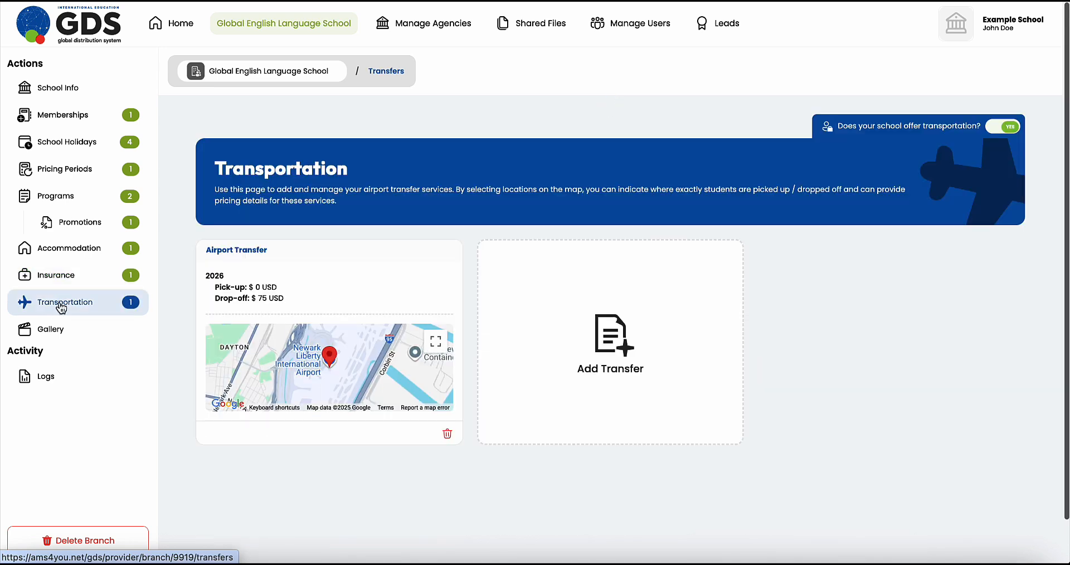
pyautogui.click(1005, 128)
pyautogui.click(1003, 129)
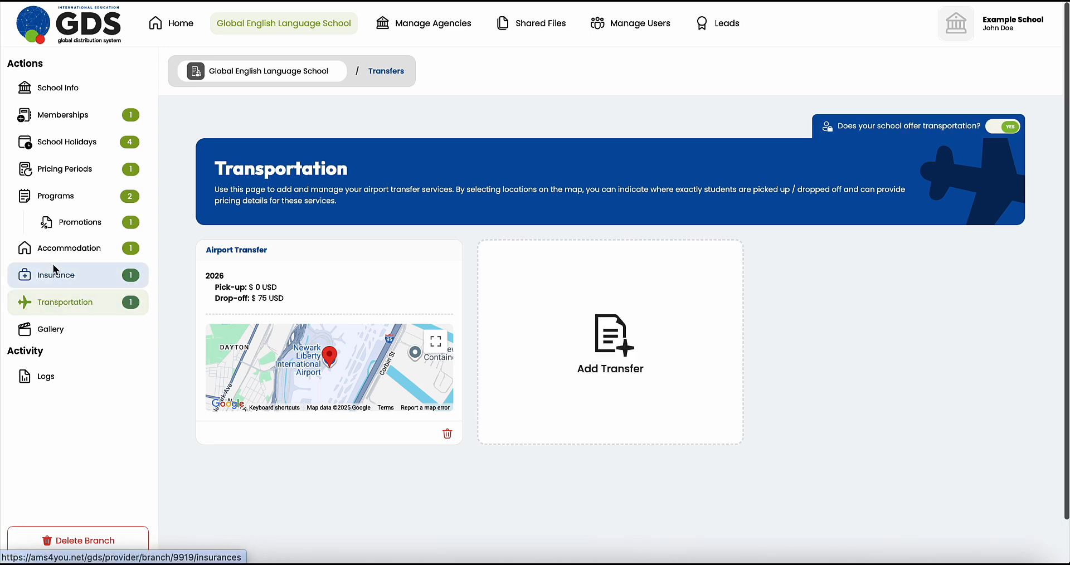
pyautogui.click(23, 277)
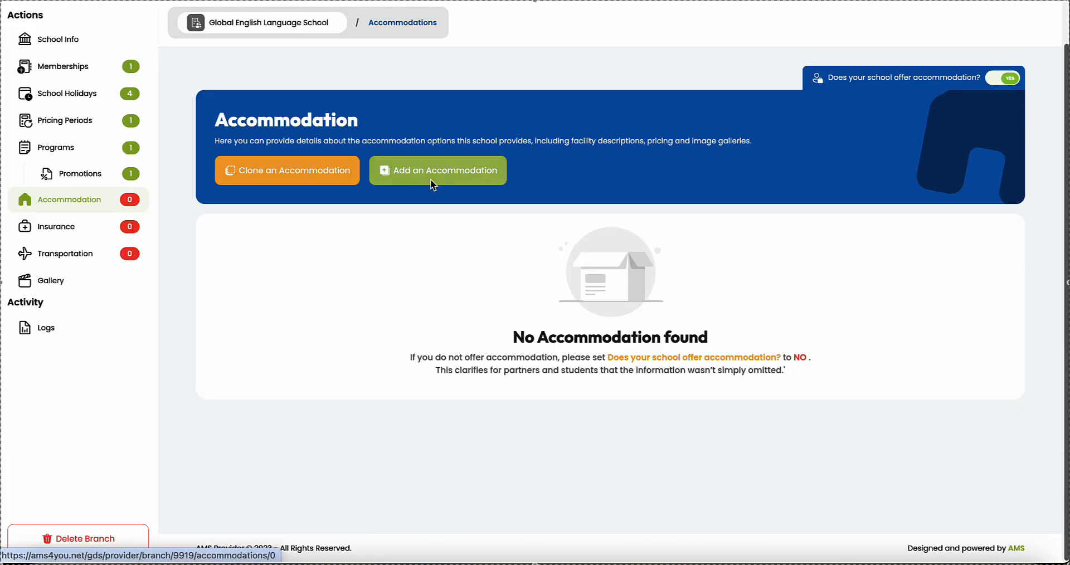
# Step: Create and save the On Campus Housing accommodation, reviewing its finding fee
pyautogui.click(433, 184)
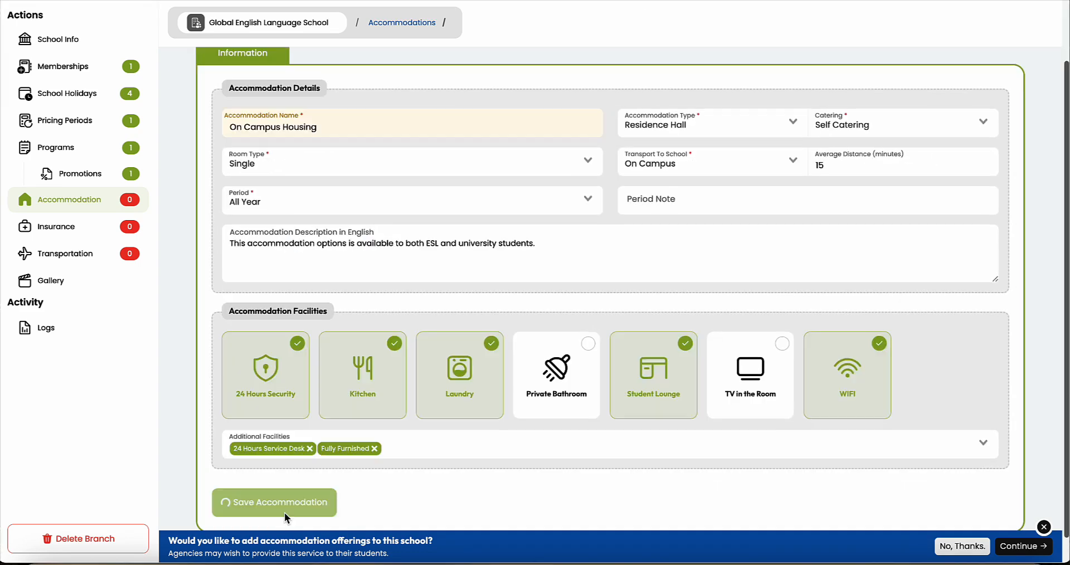
pyautogui.click(284, 510)
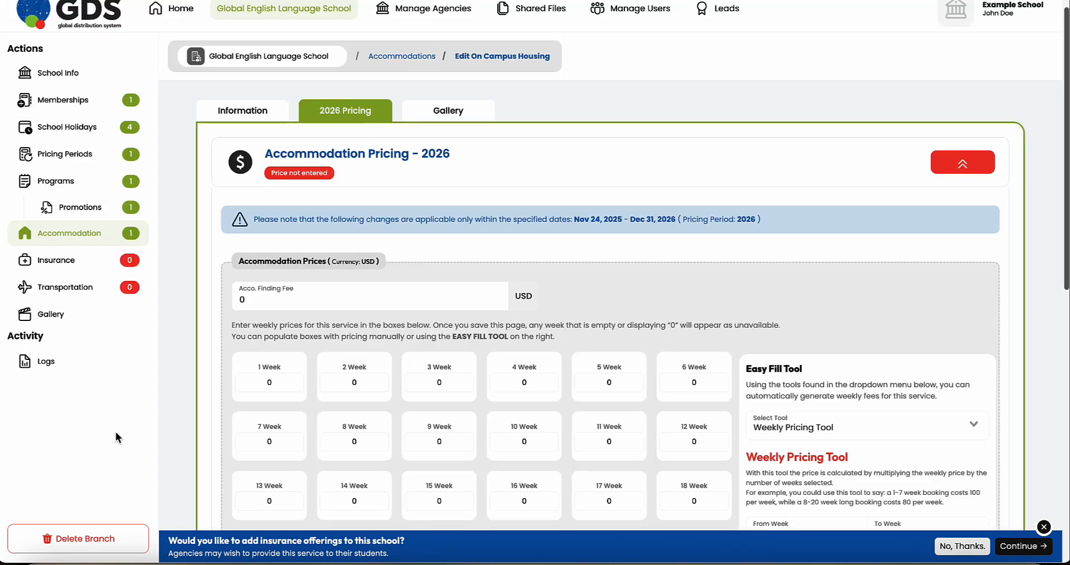
pyautogui.scroll(1, 116, 422)
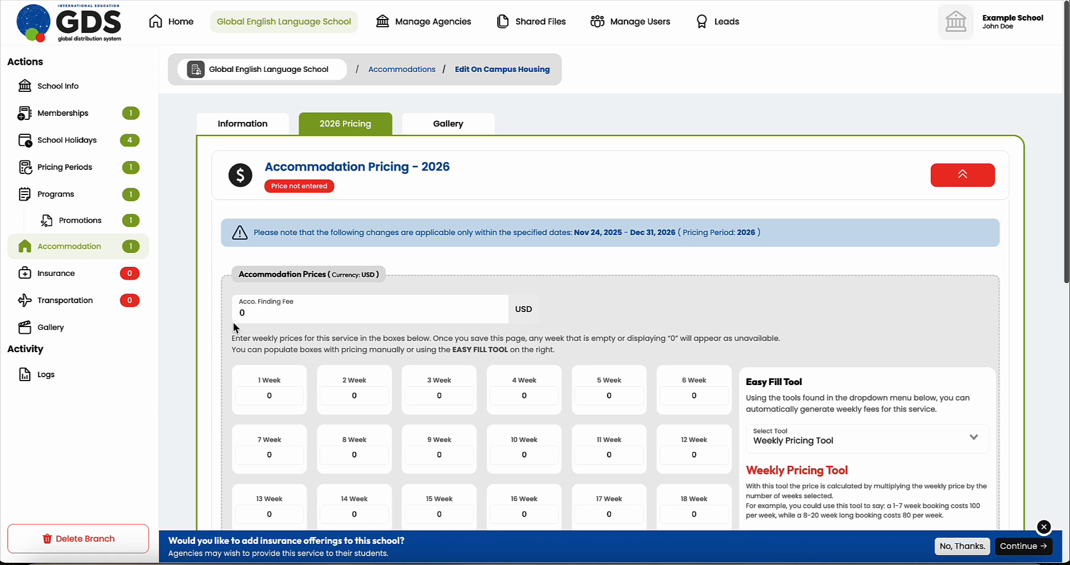
pyautogui.doubleClick(255, 314)
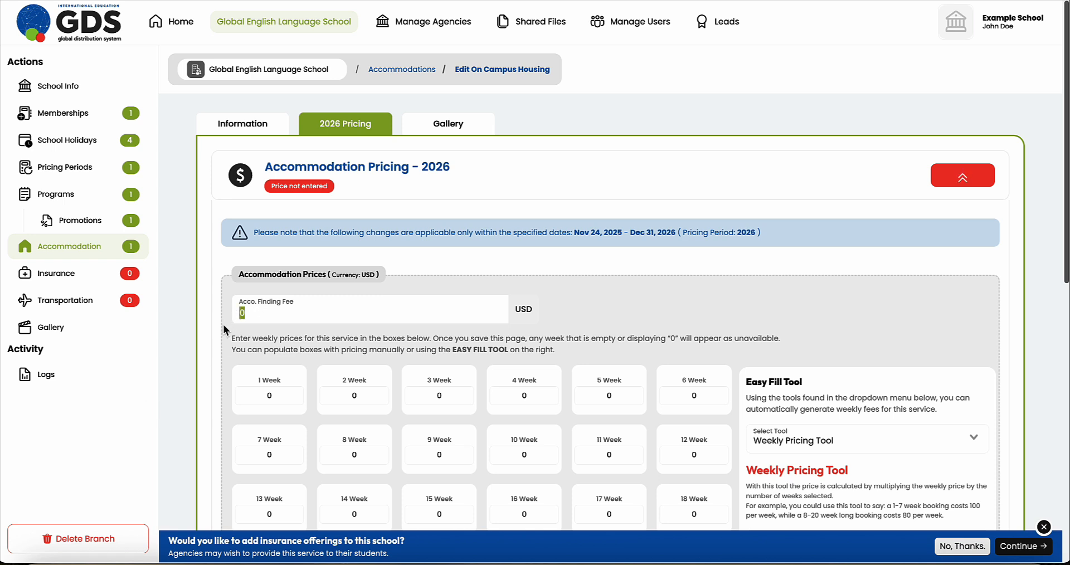
pyautogui.click(213, 367)
# Step: Set 2026 prices to 300 per week for weeks 1–52 and save the price list
pyautogui.scroll(-3, 212, 367)
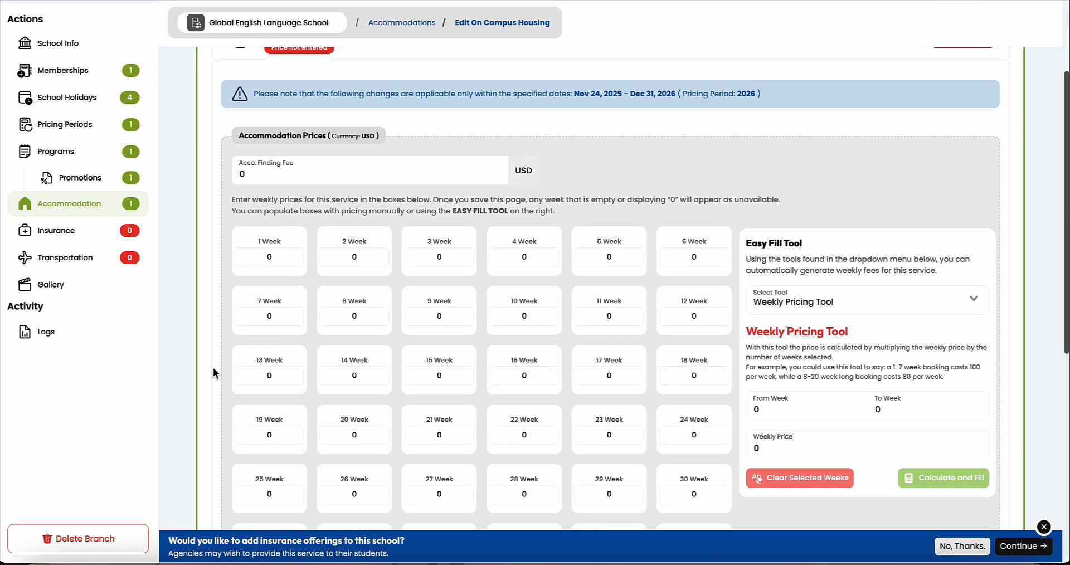
pyautogui.scroll(-1, 213, 366)
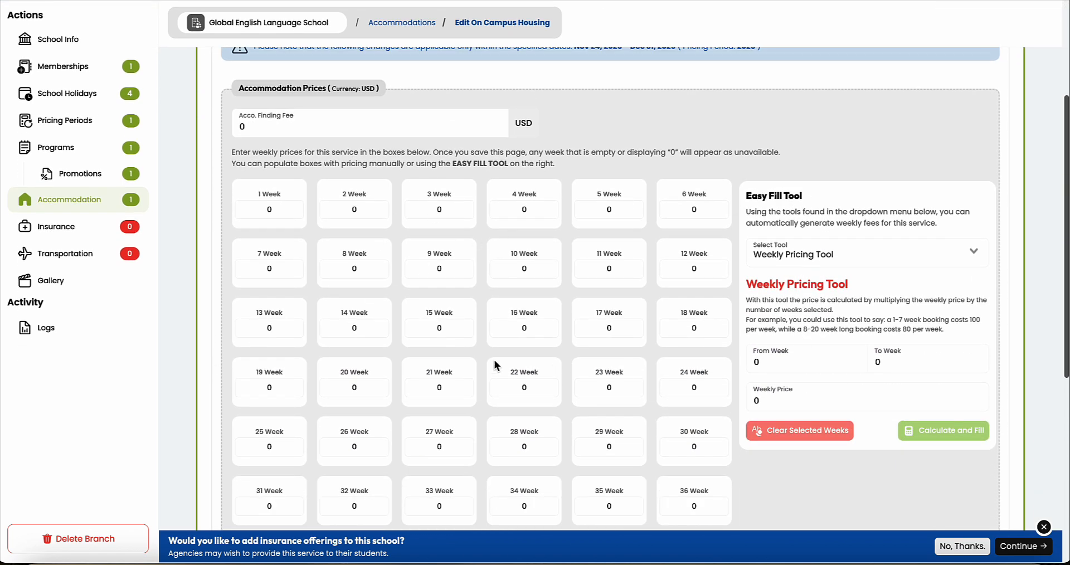
pyautogui.scroll(-1, 494, 365)
pyautogui.scroll(-1, 494, 359)
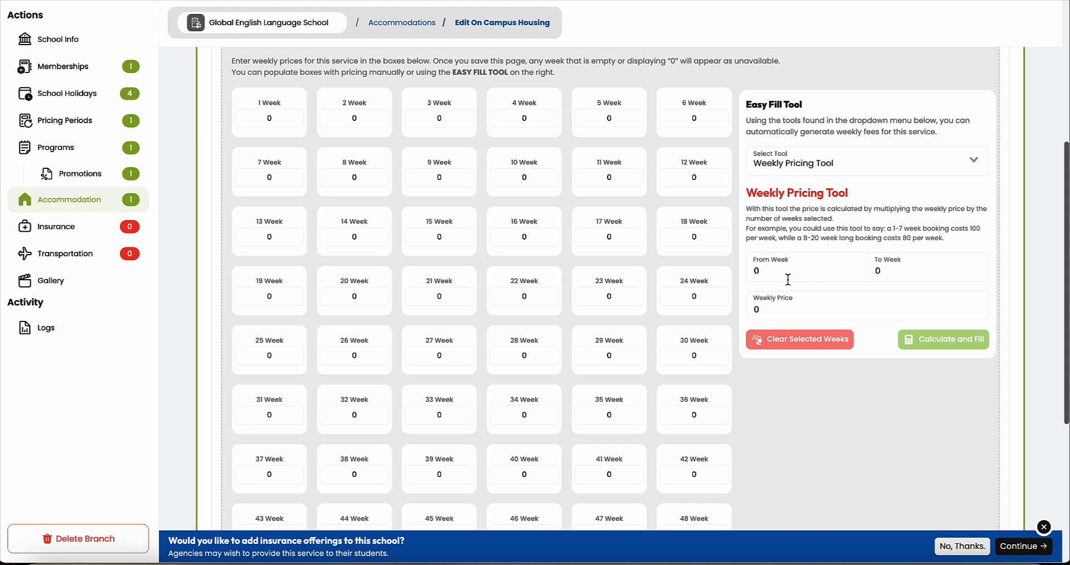
pyautogui.moveTo(797, 273); pyautogui.dragTo(709, 275)
pyautogui.write('1')
pyautogui.moveTo(904, 274); pyautogui.dragTo(798, 274)
pyautogui.write('52')
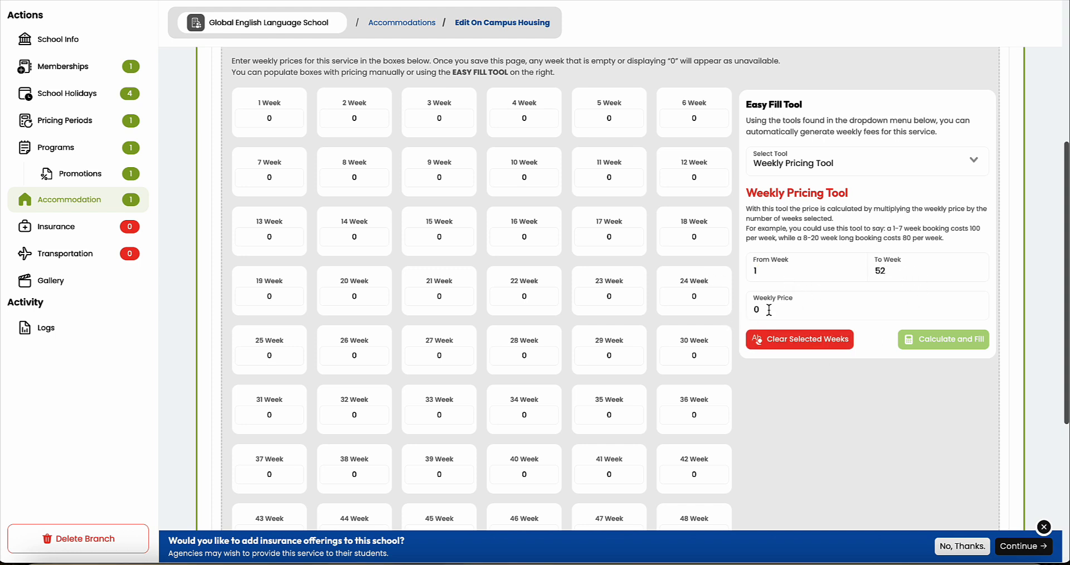
pyautogui.moveTo(769, 310); pyautogui.dragTo(696, 315)
pyautogui.write('300')
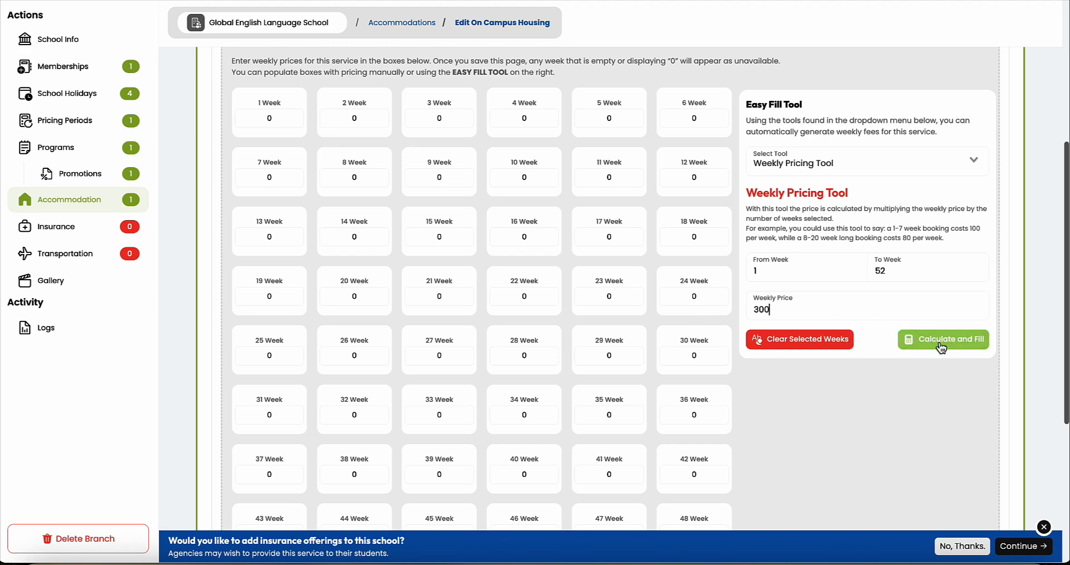
pyautogui.click(941, 341)
pyautogui.scroll(-5, 711, 357)
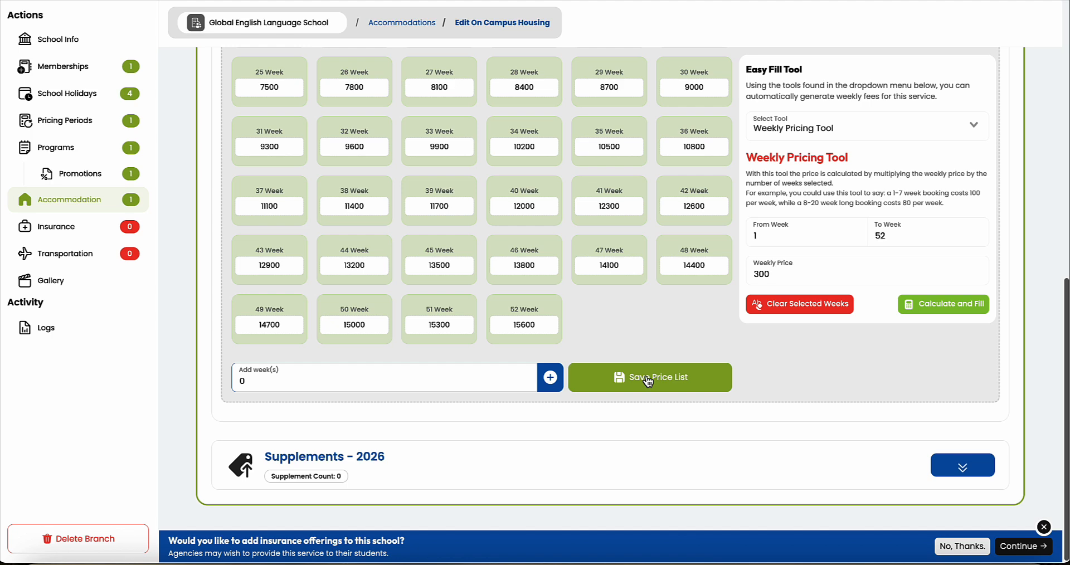
pyautogui.click(646, 379)
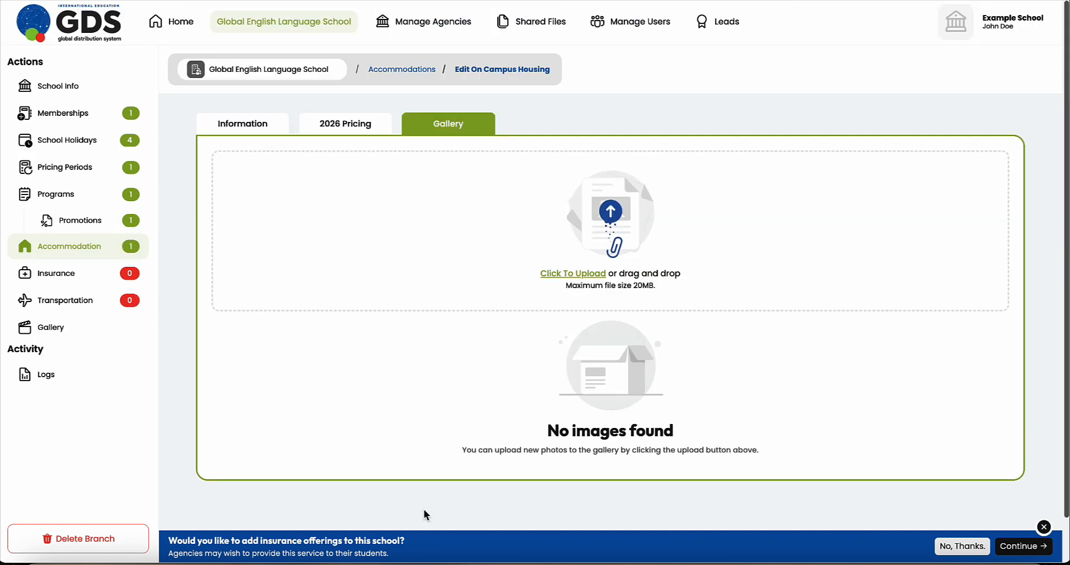
# Step: Upload dorm building.jpeg and dorm room.jpeg to the On Campus Housing gallery
pyautogui.click(569, 272)
pyautogui.click(412, 167)
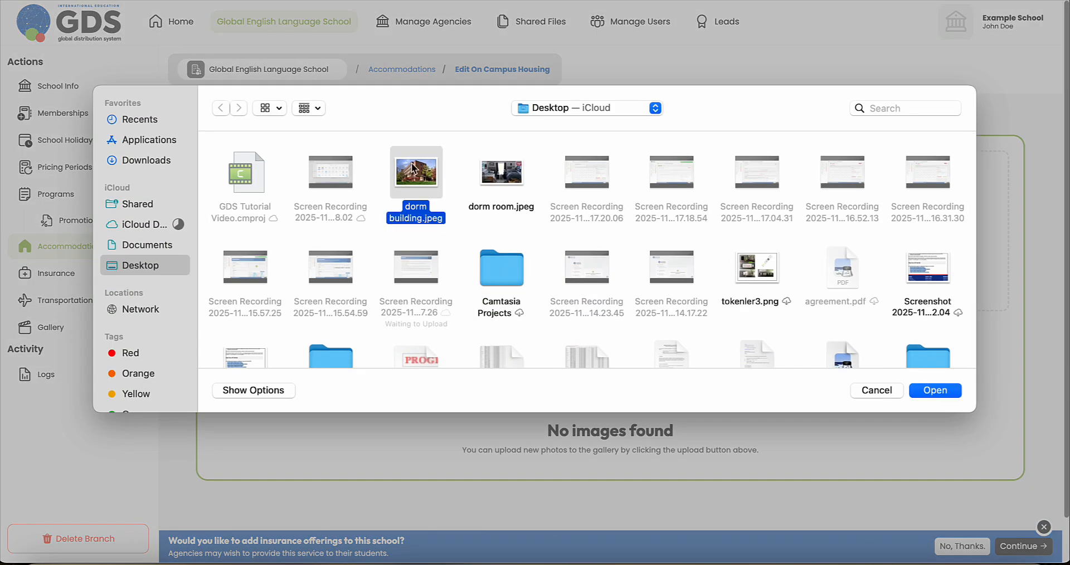
pyautogui.keyDown('super'); pyautogui.click(483, 174); pyautogui.keyUp('super')
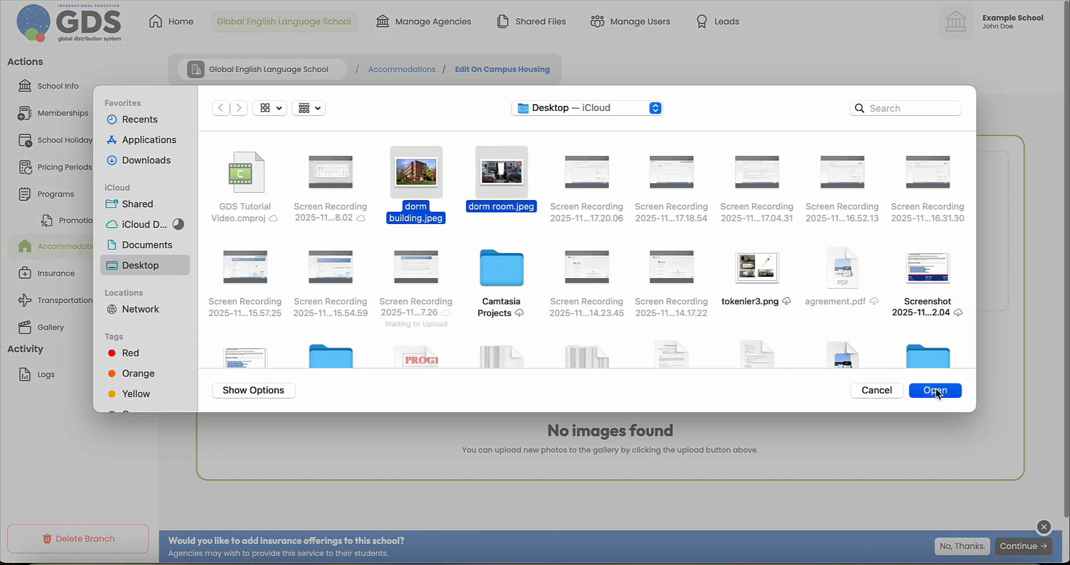
pyautogui.click(935, 391)
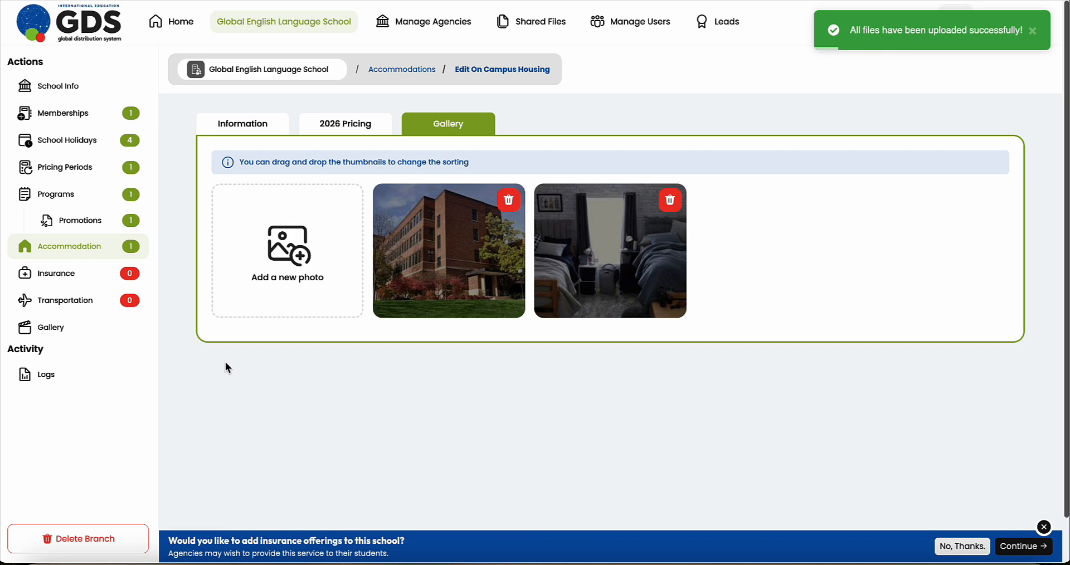
pyautogui.click(46, 276)
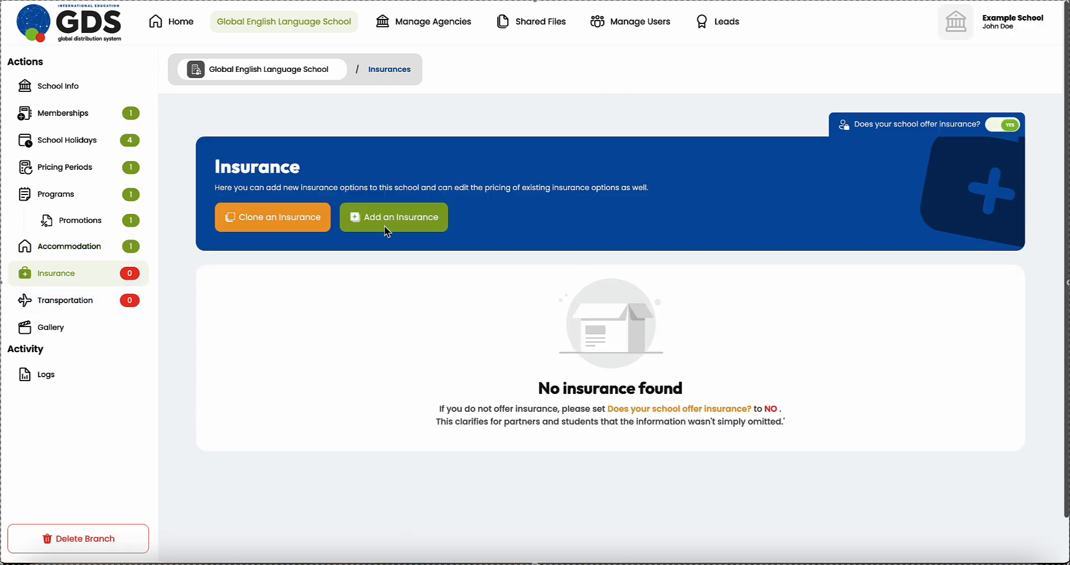
# Step: Add Student Health Insurance with a pasted description and save it
pyautogui.click(392, 225)
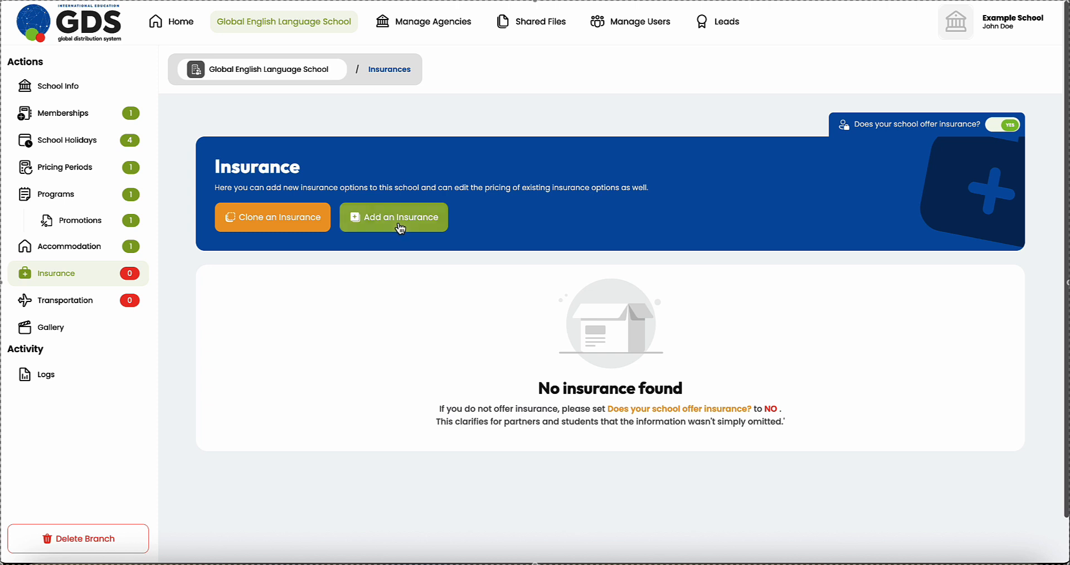
pyautogui.click(312, 192)
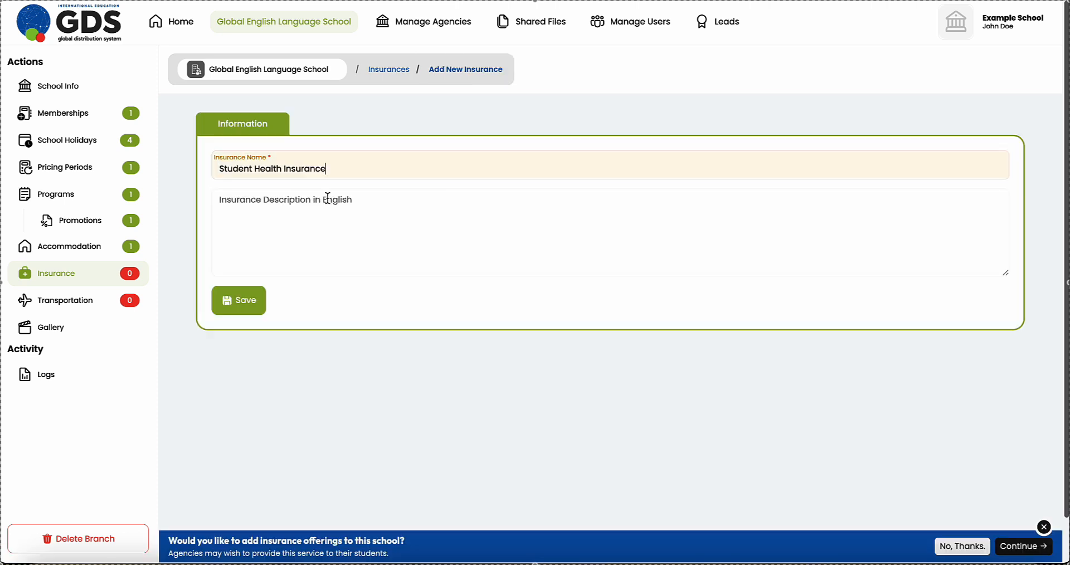
pyautogui.click(258, 211)
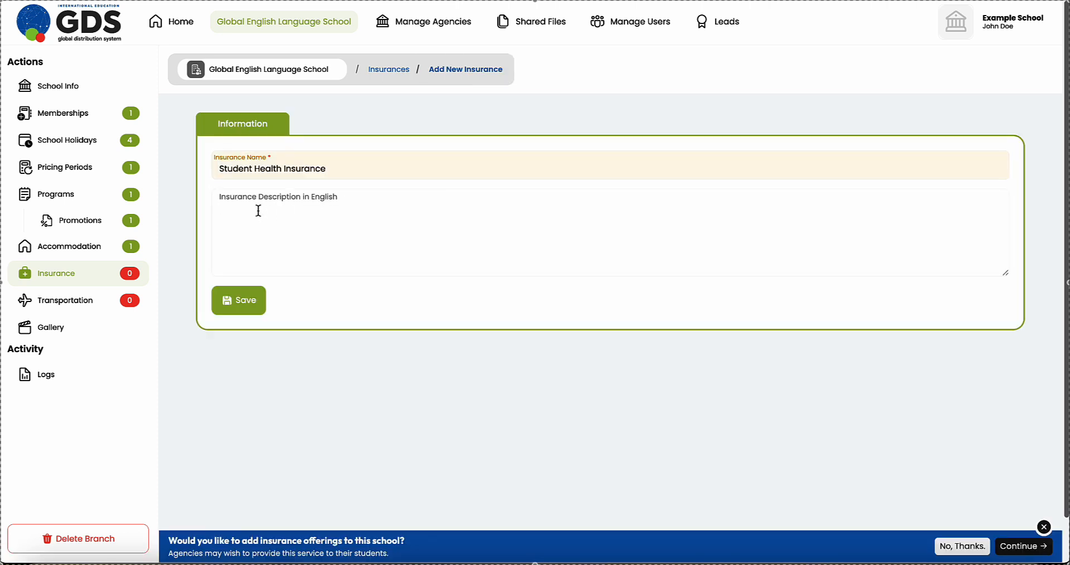
pyautogui.write('This option is available to all students regardless of program duration.')
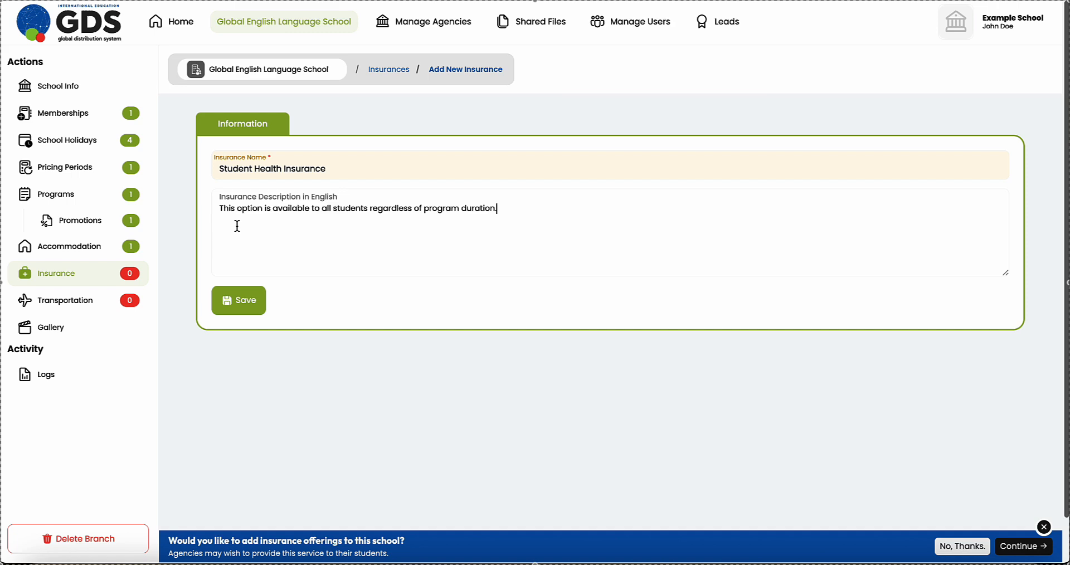
pyautogui.click(241, 300)
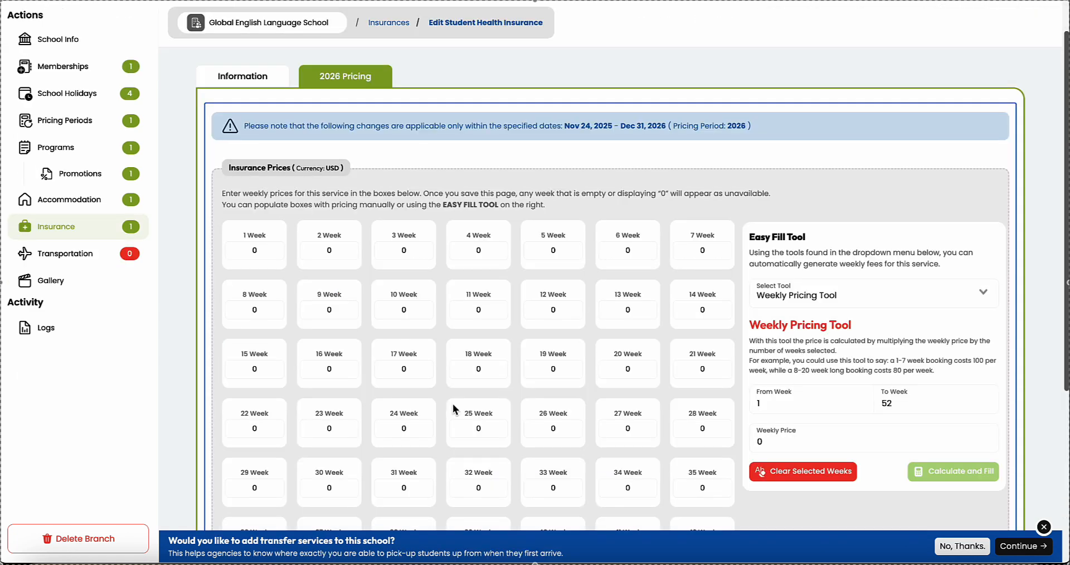
# Step: Set the 2026 insurance price to 100 per week for all 52 weeks and save
pyautogui.moveTo(747, 325); pyautogui.dragTo(860, 328)
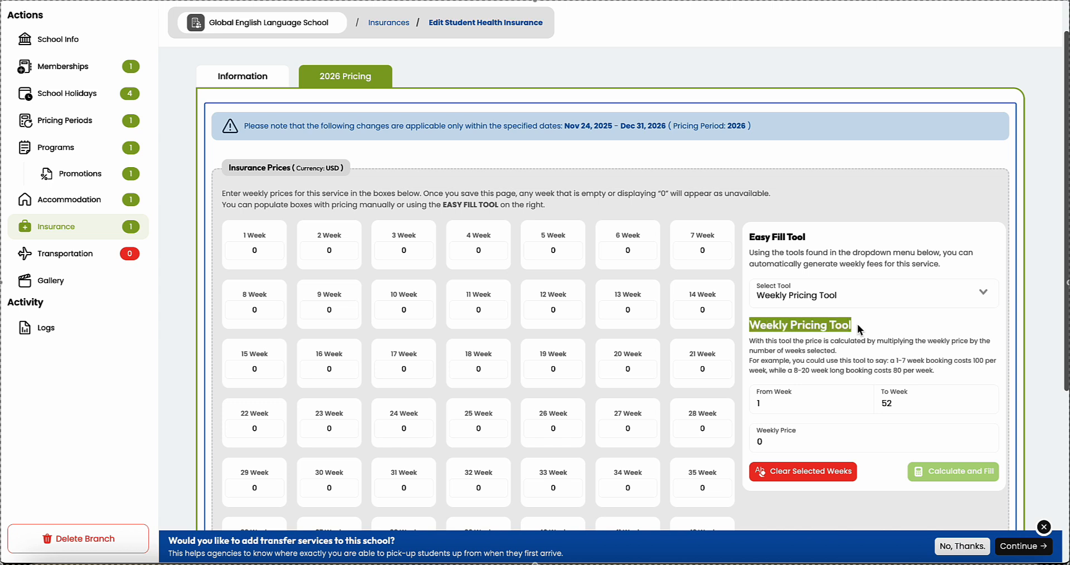
pyautogui.click(784, 445)
pyautogui.write('100')
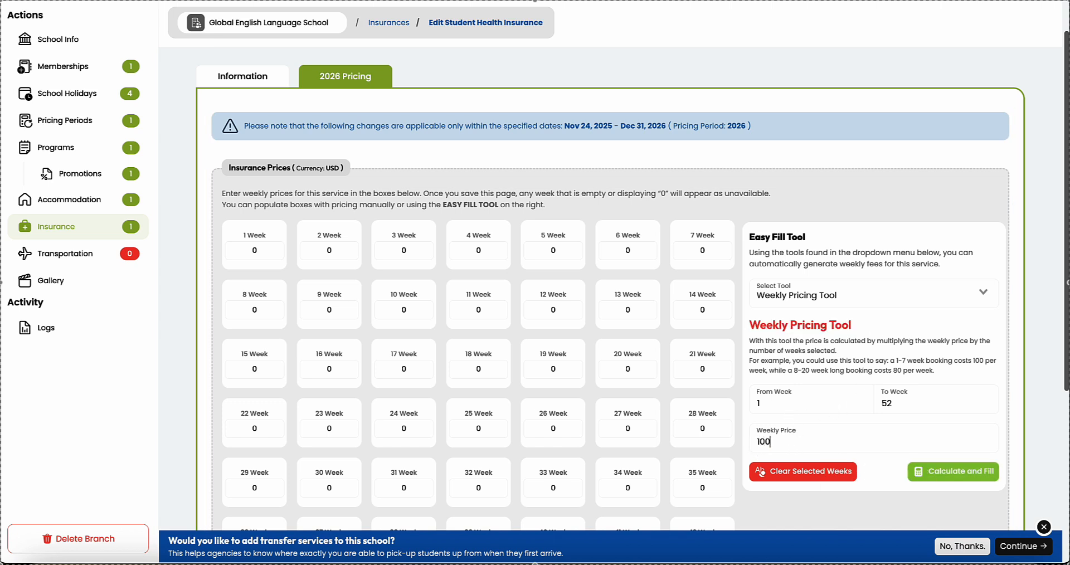
pyautogui.click(954, 466)
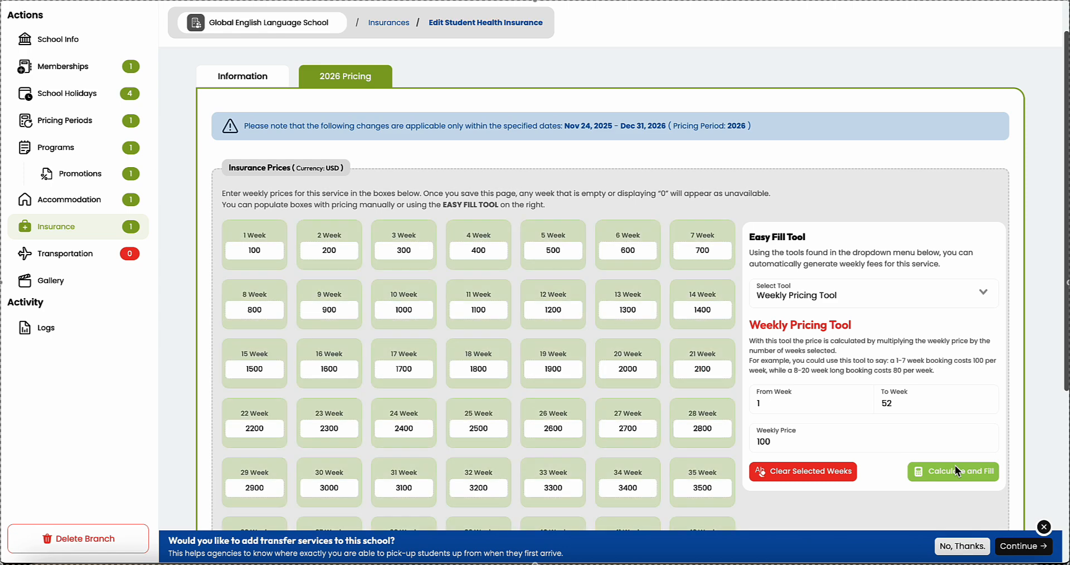
pyautogui.scroll(-3, 672, 413)
pyautogui.scroll(-1, 673, 418)
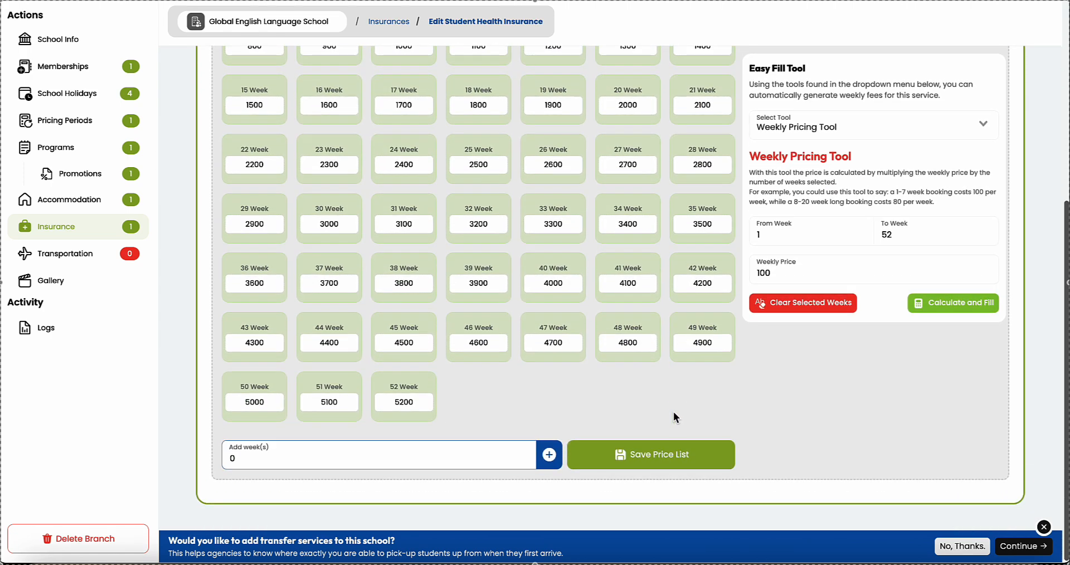
pyautogui.click(654, 464)
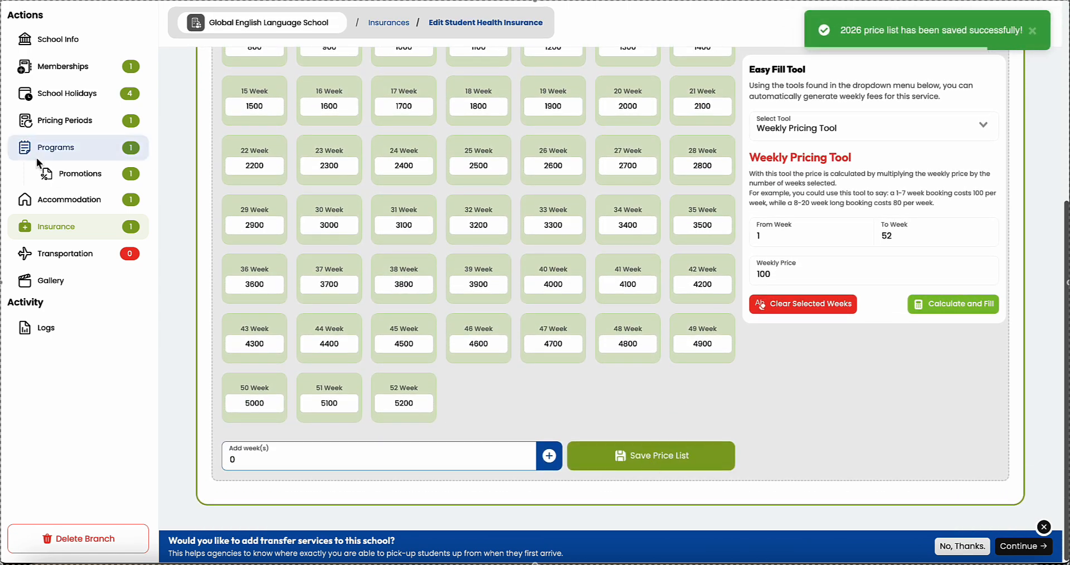
# Step: Add an Airport Transfer location at Newark Liberty Airport and show it on the map
pyautogui.click(65, 253)
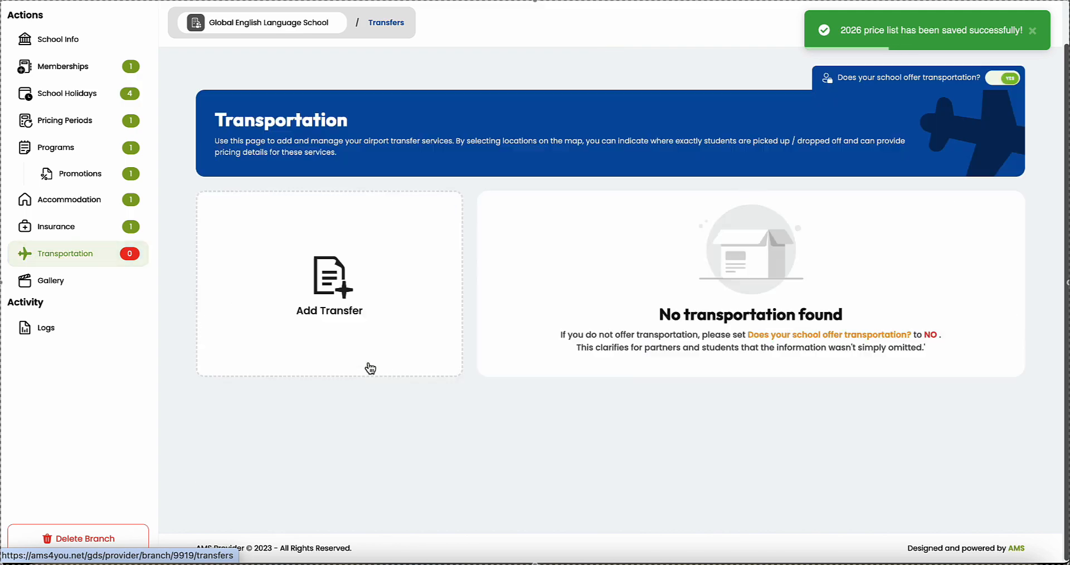
pyautogui.click(336, 325)
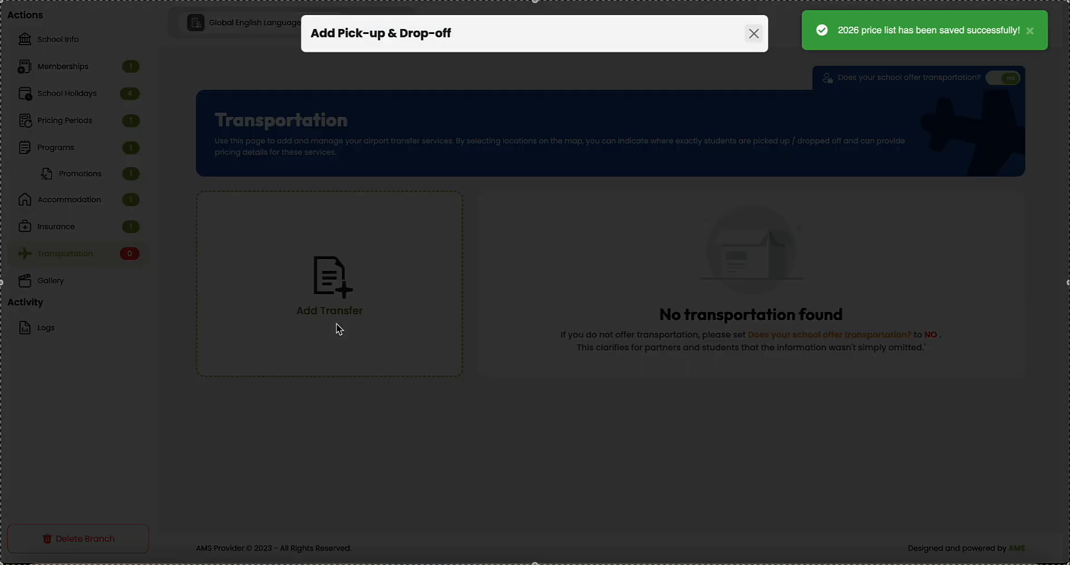
pyautogui.click(423, 73)
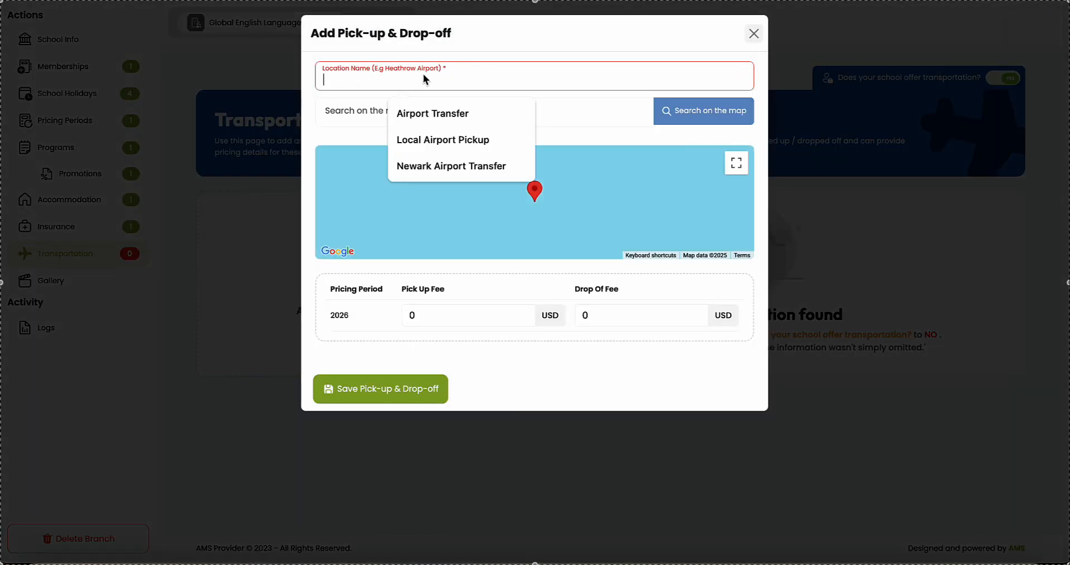
pyautogui.click(433, 113)
pyautogui.click(404, 117)
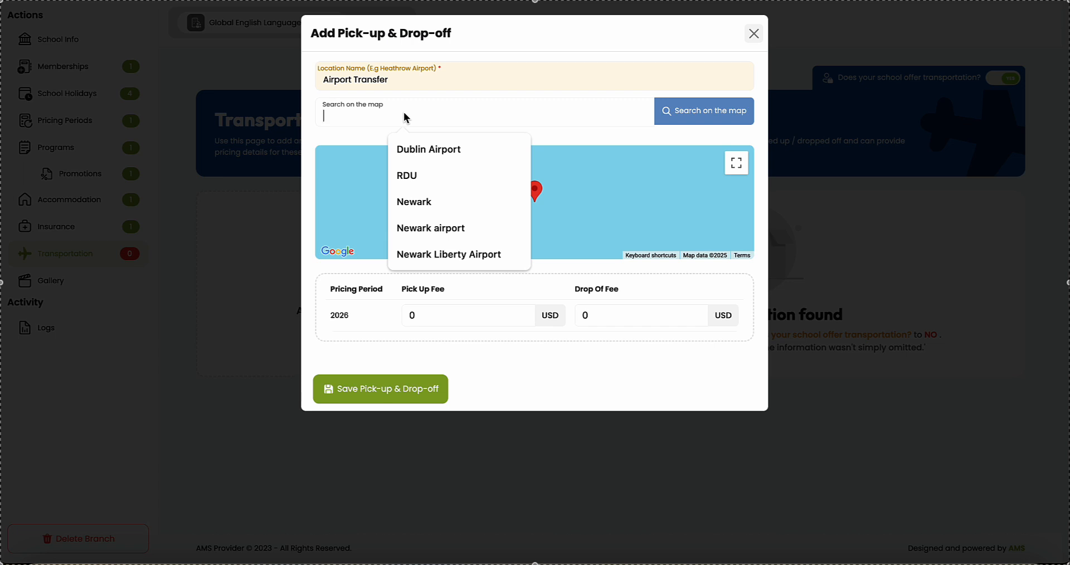
pyautogui.click(426, 255)
pyautogui.click(701, 121)
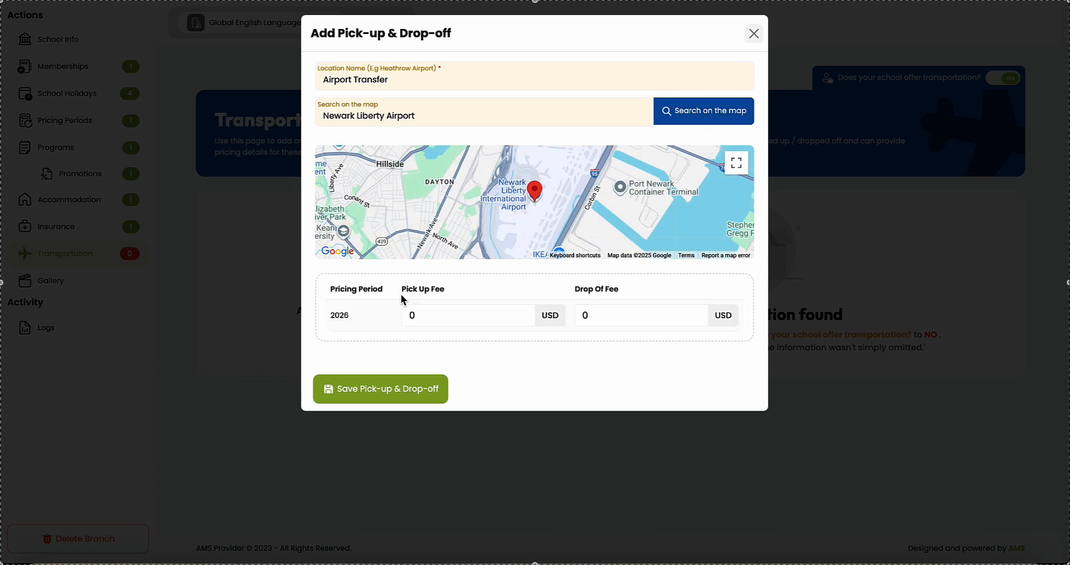
# Step: Set the drop-off fee to 75, keeping pick-up at 0, and save the transfer
pyautogui.moveTo(400, 290); pyautogui.dragTo(458, 299)
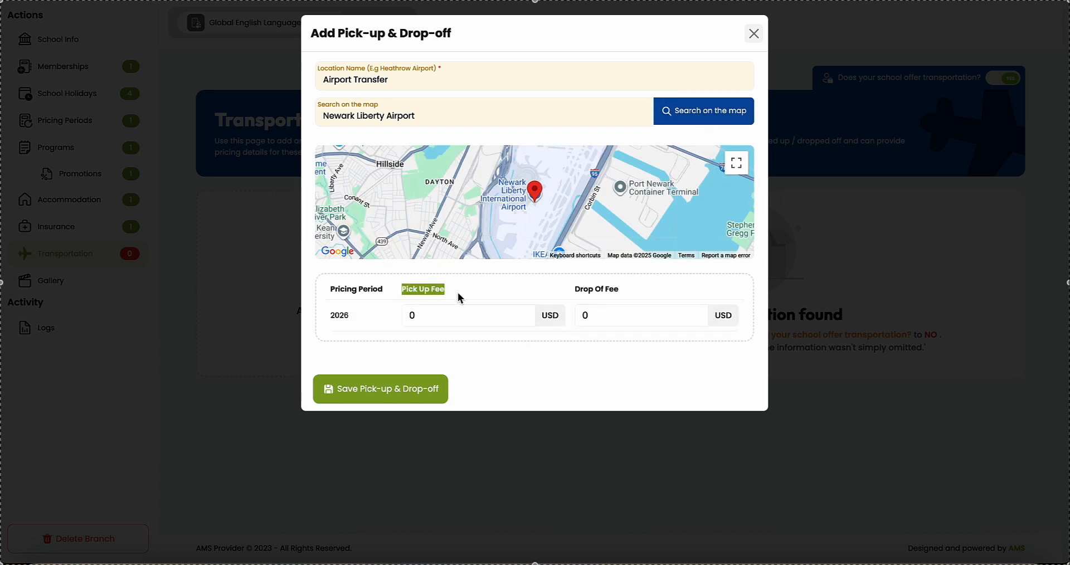
pyautogui.click(574, 301)
pyautogui.click(598, 324)
pyautogui.press('BackSpace')
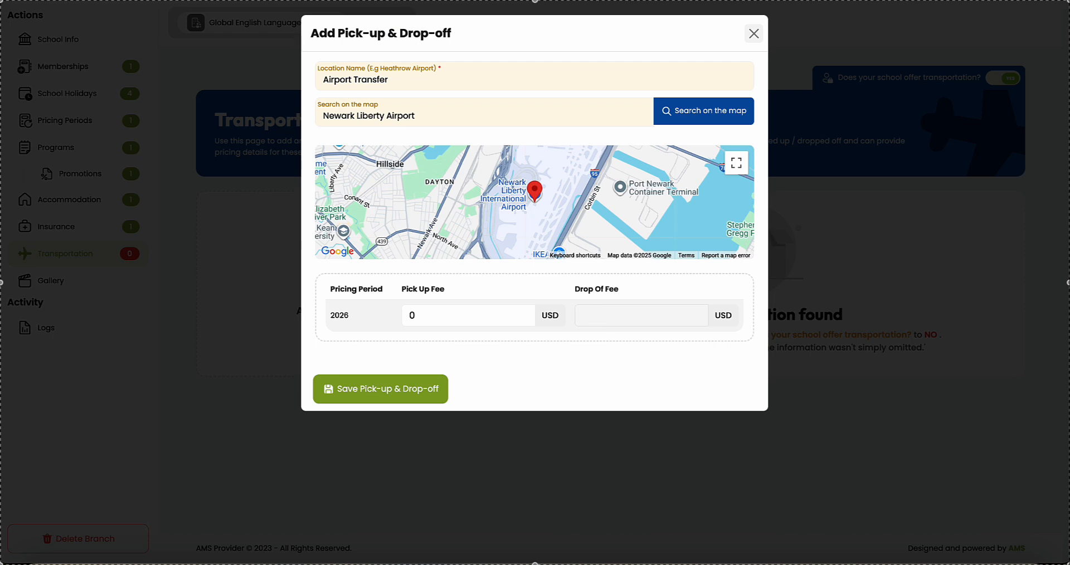
pyautogui.write('75')
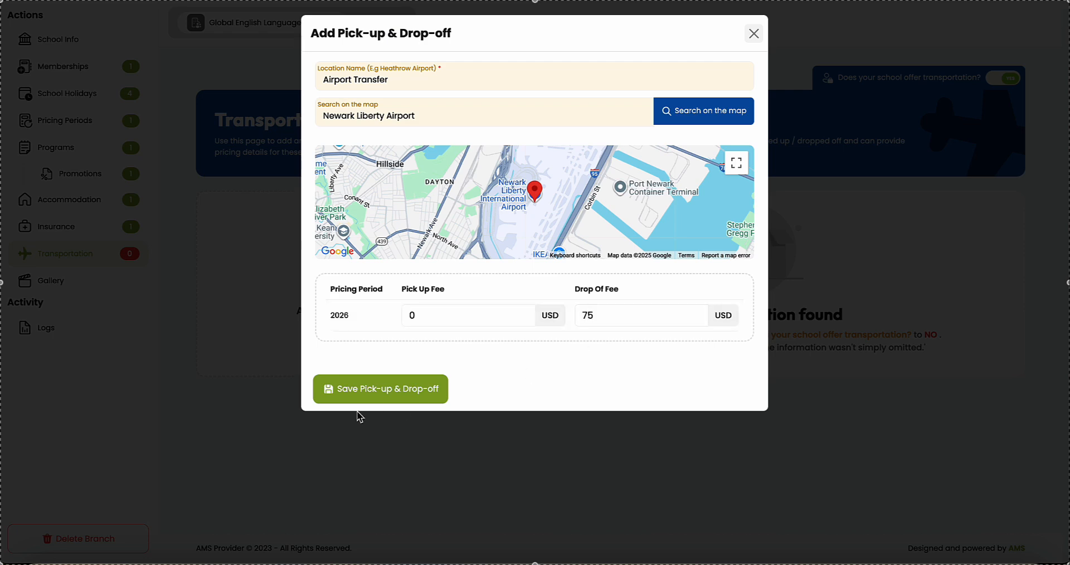
pyautogui.click(359, 397)
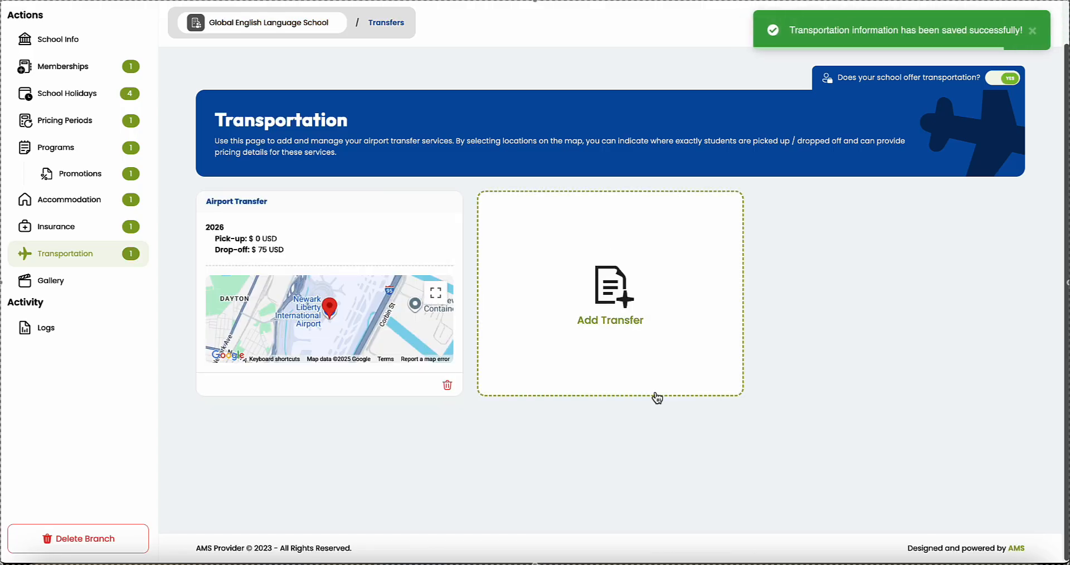
# Step: Fill the branch gallery with three school building and classroom photos, then return home
pyautogui.click(49, 287)
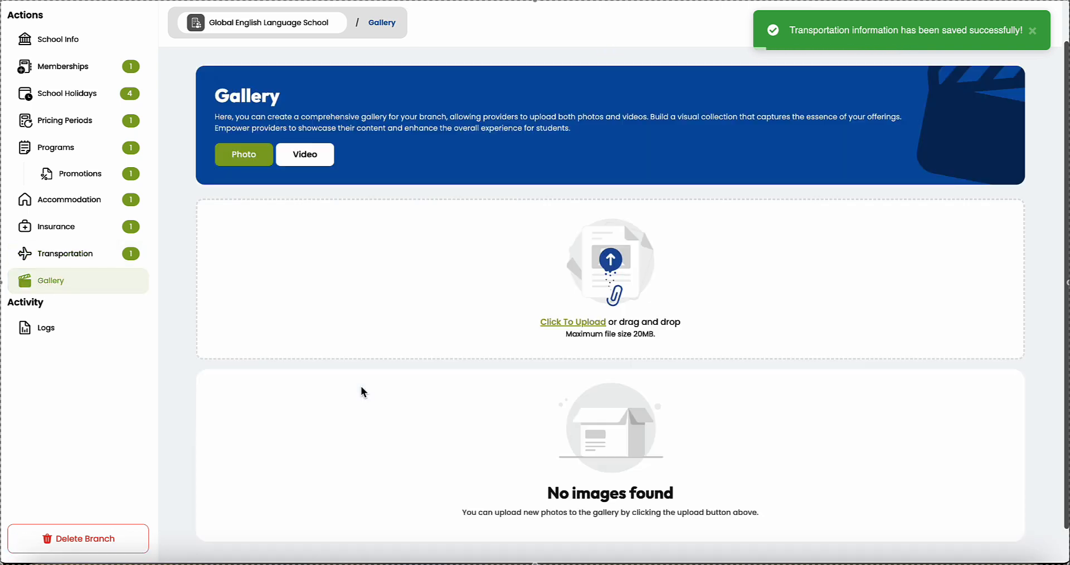
pyautogui.scroll(-1, 479, 309)
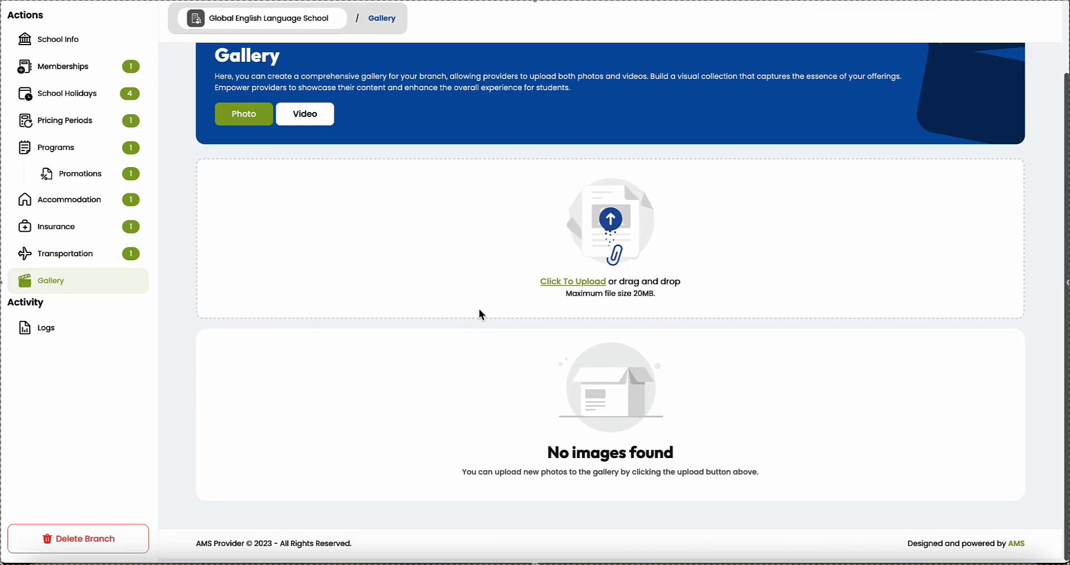
pyautogui.scroll(3, 479, 310)
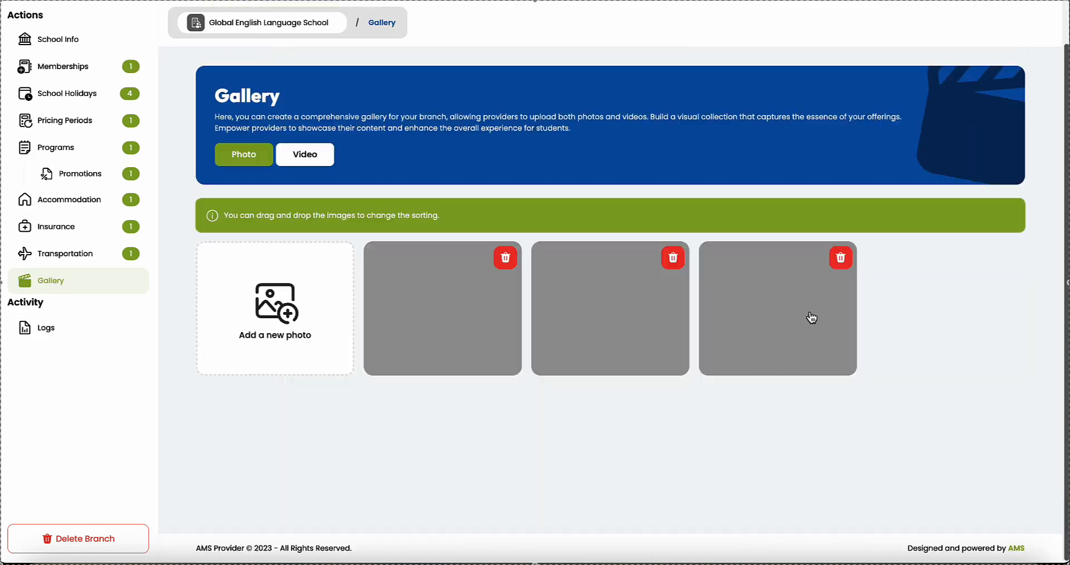
pyautogui.scroll(2, 610, 490)
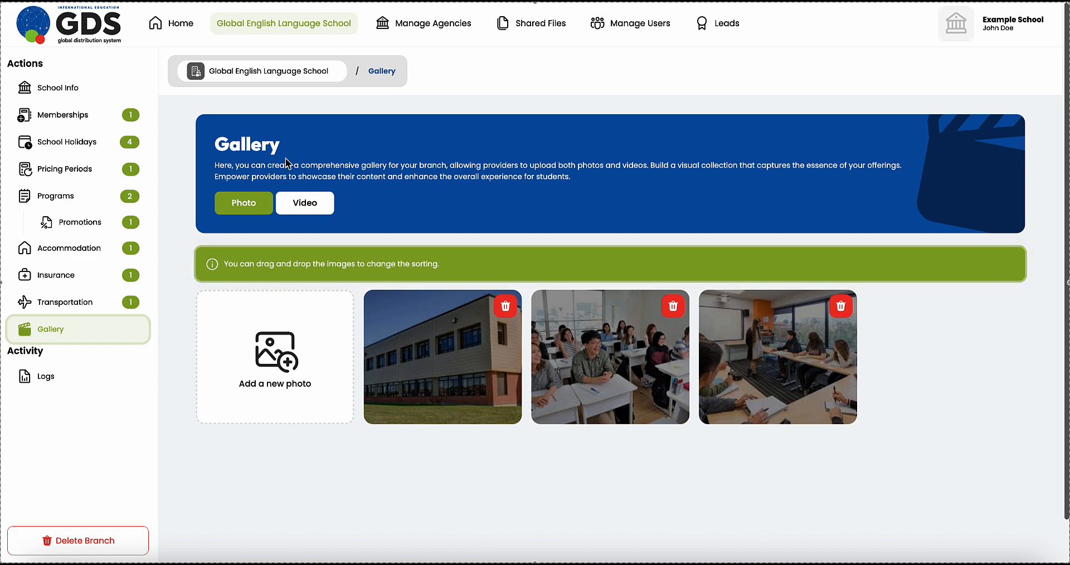
pyautogui.click(172, 33)
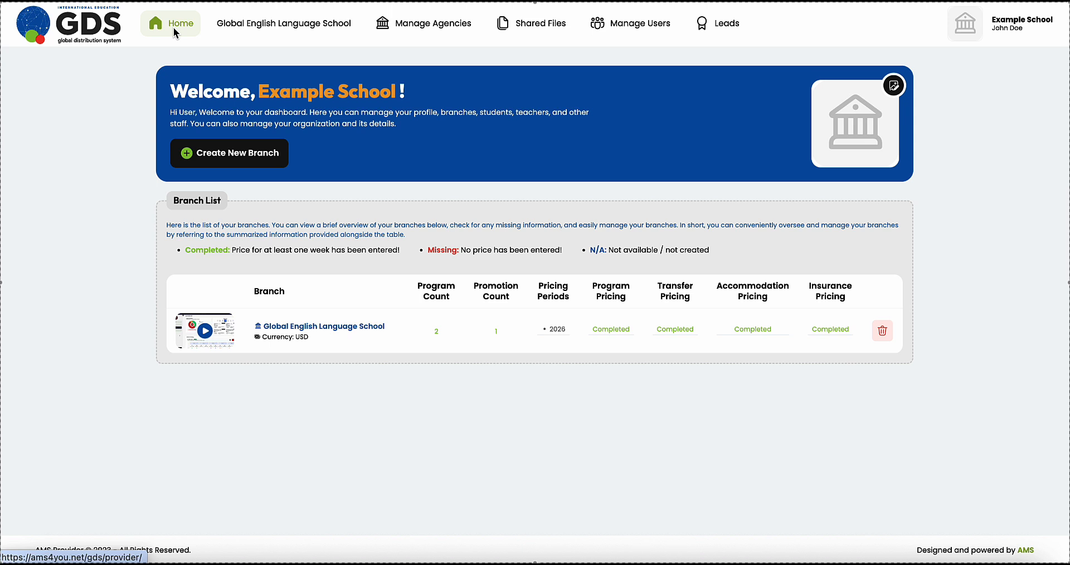
# Step: Upload the sphere logo for Example School and save its English description about the 1988 founding
pyautogui.click(893, 87)
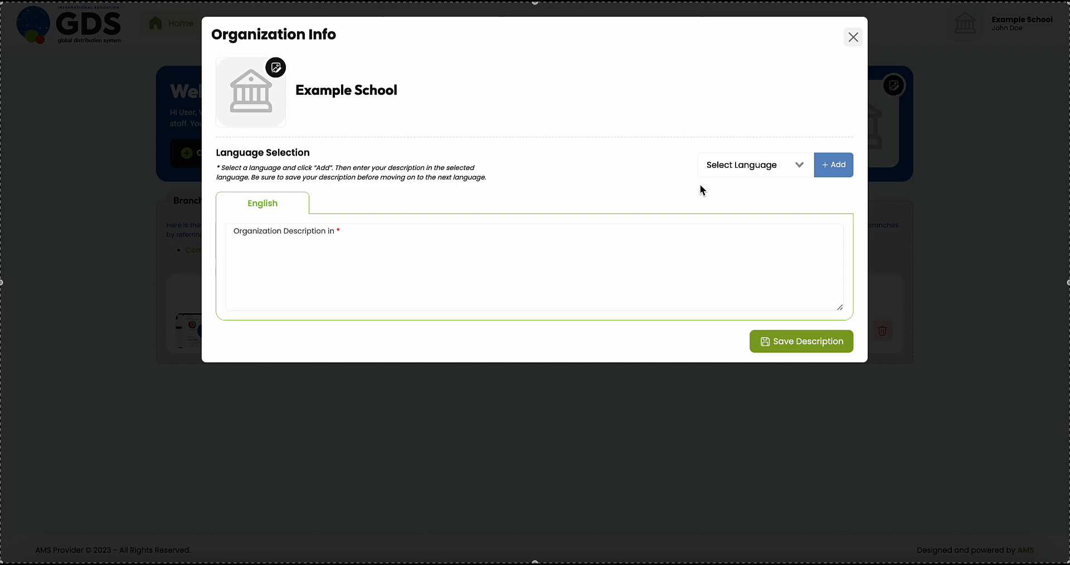
pyautogui.click(276, 66)
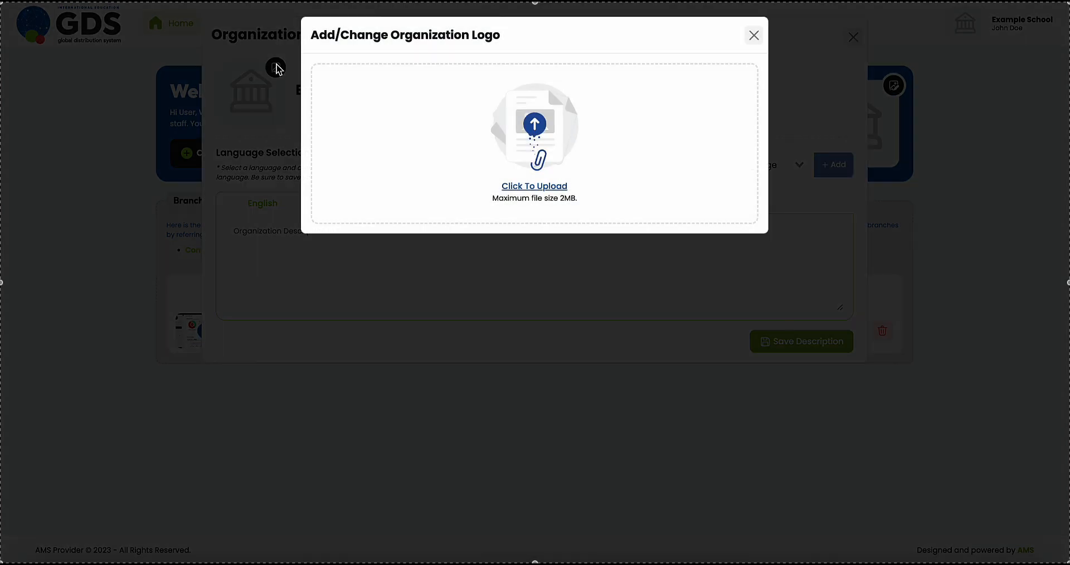
pyautogui.click(535, 187)
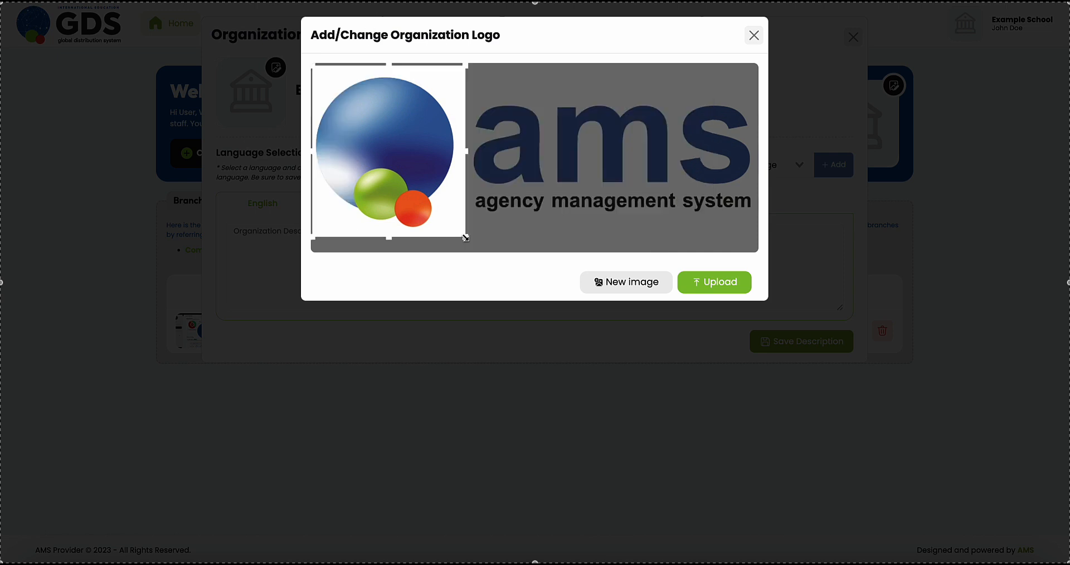
pyautogui.click(747, 282)
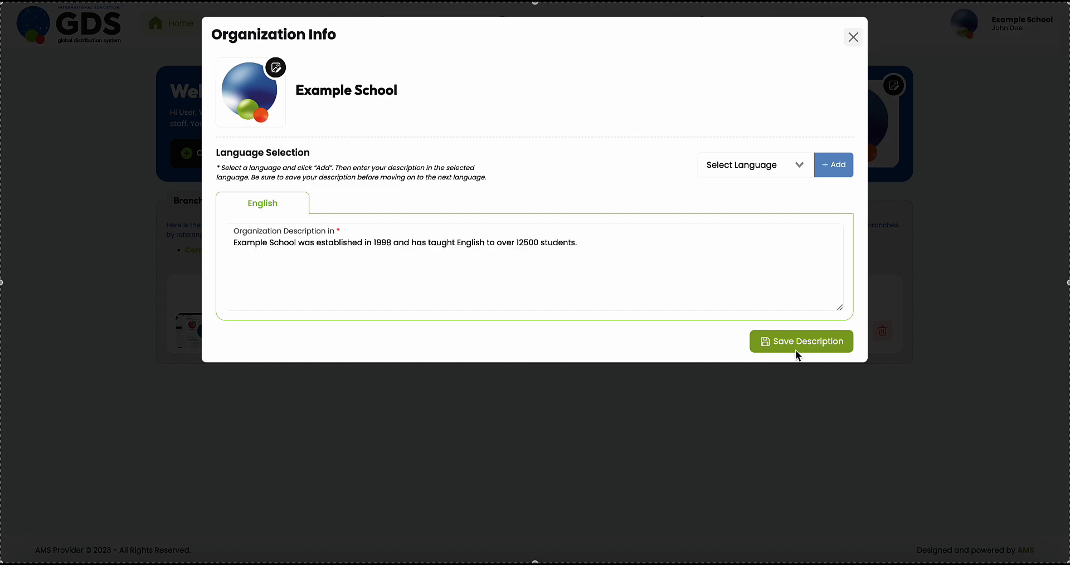
pyautogui.click(803, 345)
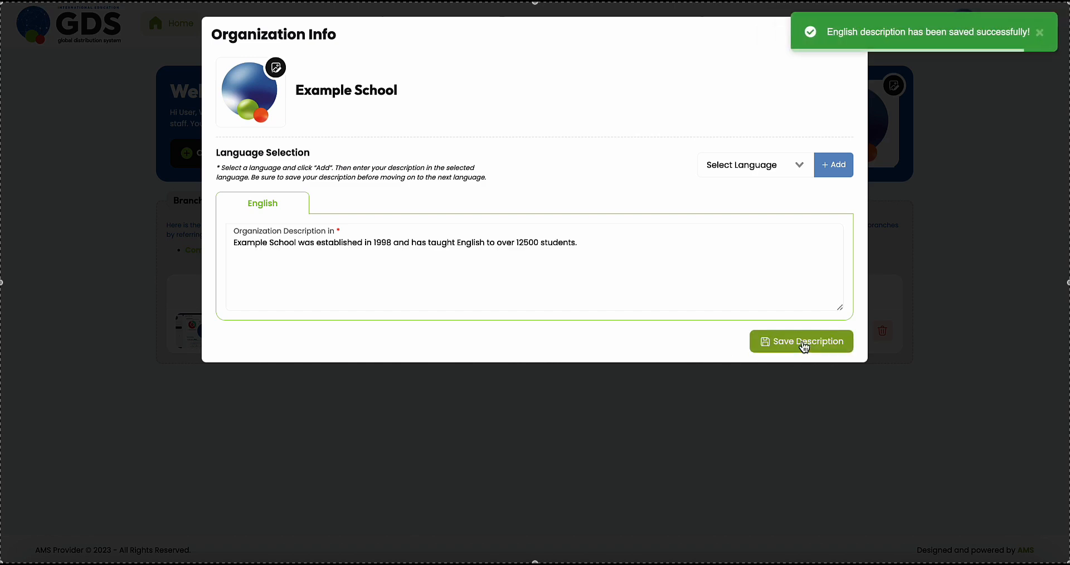
pyautogui.click(853, 34)
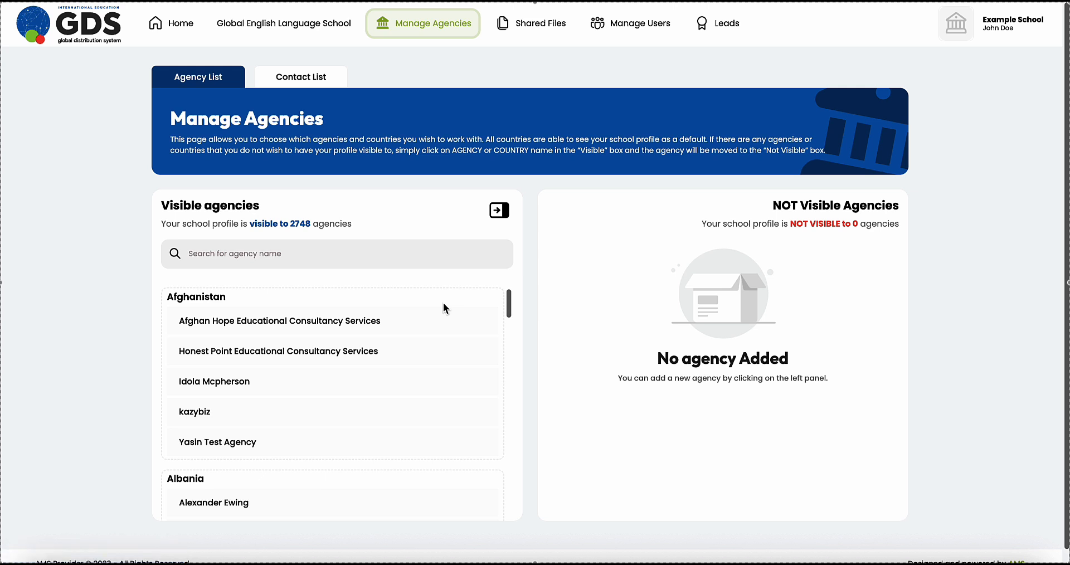
# Step: Hide the school profile from all Afghanistan agencies by moving them to Not Visible
pyautogui.moveTo(261, 206); pyautogui.dragTo(156, 205)
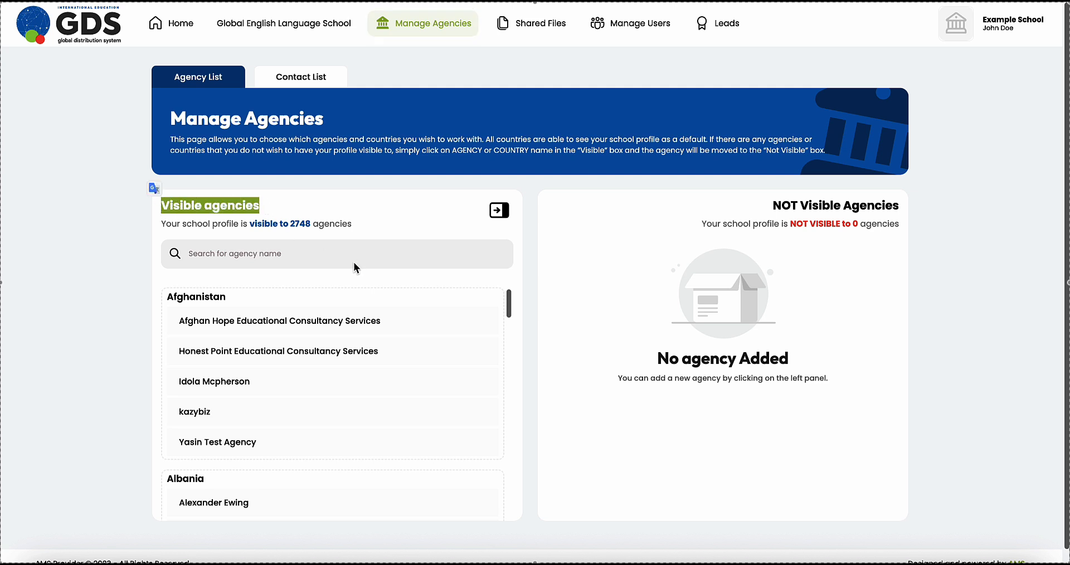
pyautogui.moveTo(764, 205); pyautogui.dragTo(915, 206)
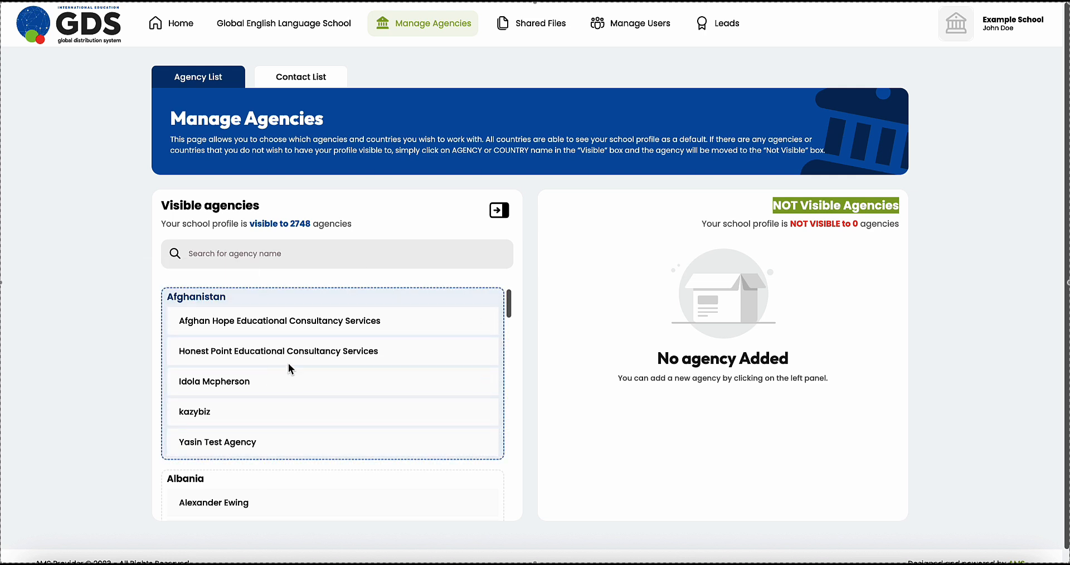
pyautogui.click(211, 297)
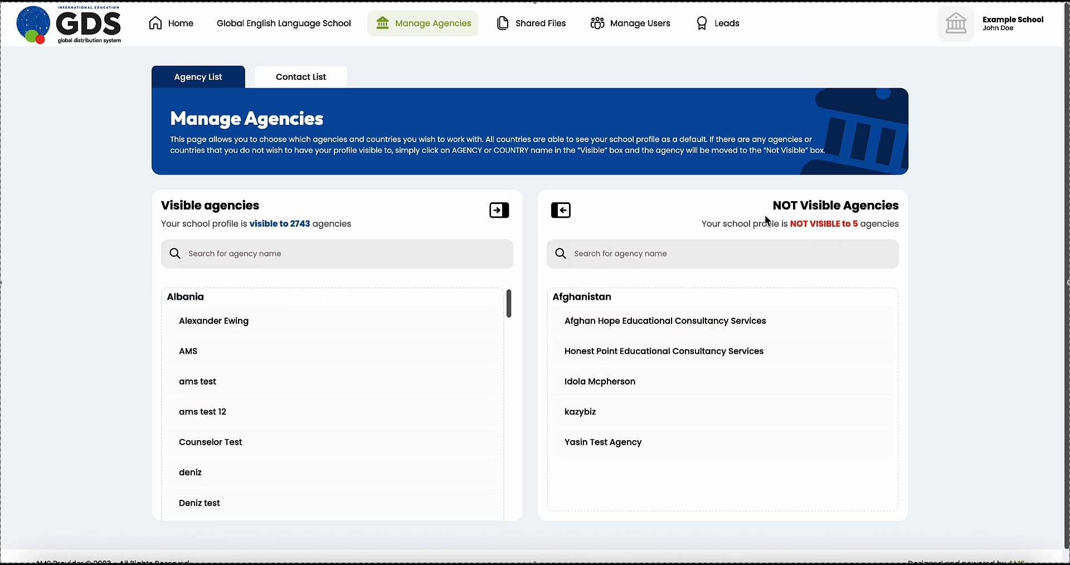
pyautogui.moveTo(769, 207); pyautogui.dragTo(921, 211)
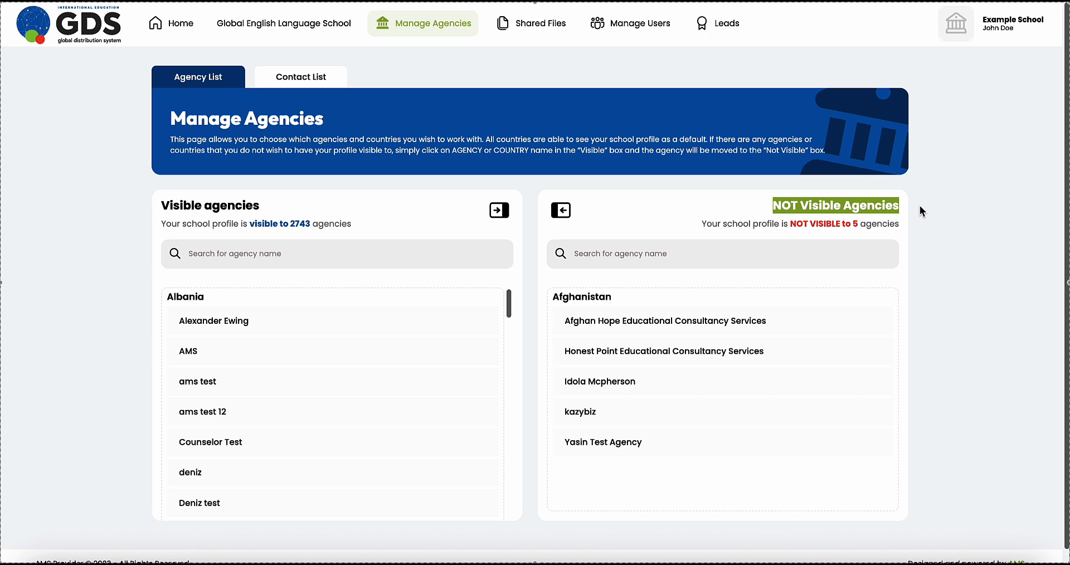
# Step: Search the agencies for 'test' to hide ams test, then go to Manage Users
pyautogui.click(279, 256)
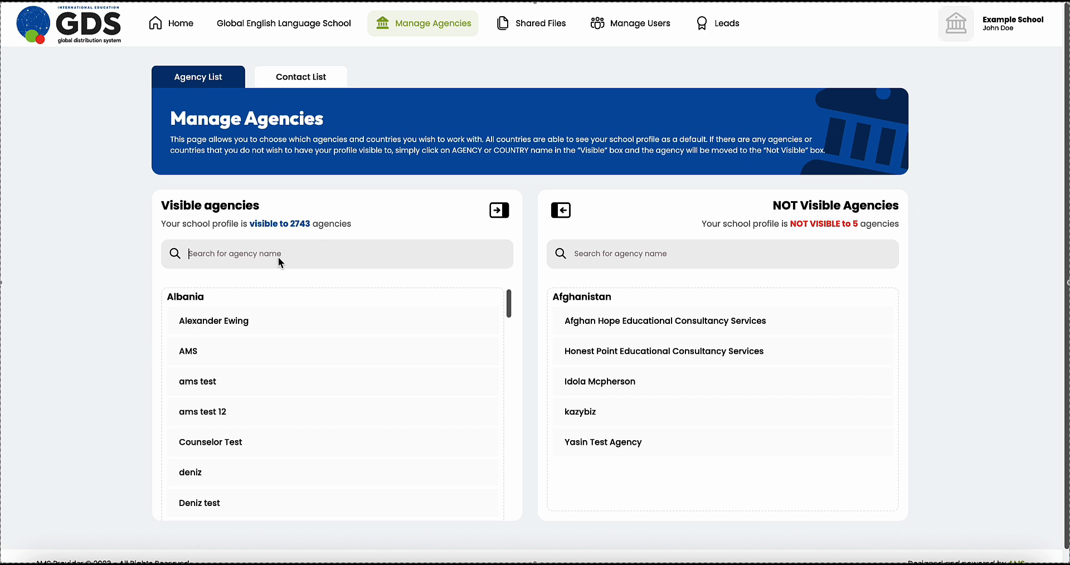
pyautogui.write('test')
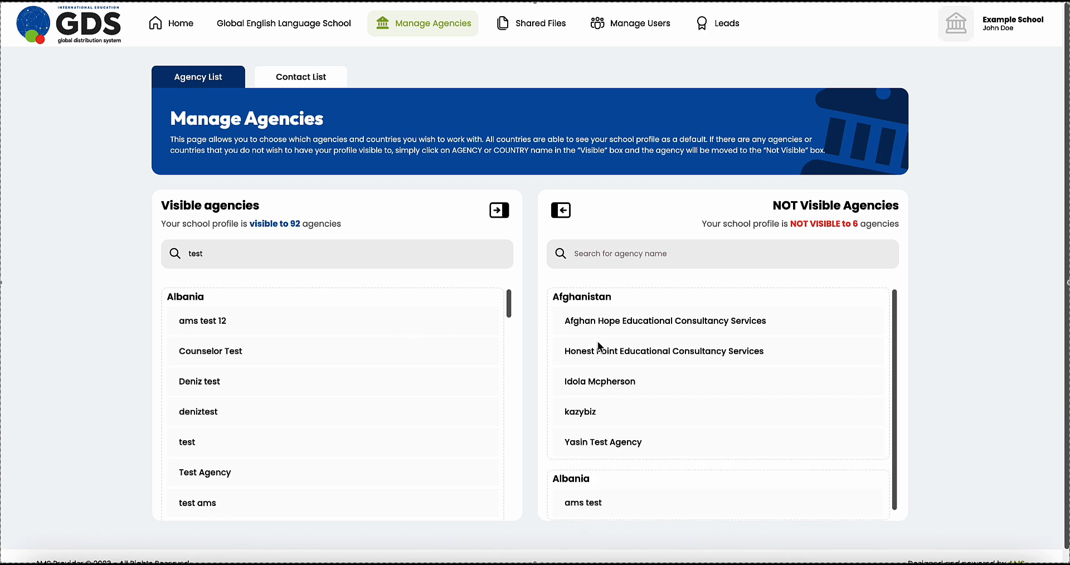
pyautogui.scroll(-1, 598, 341)
pyautogui.scroll(1, 597, 341)
pyautogui.click(630, 24)
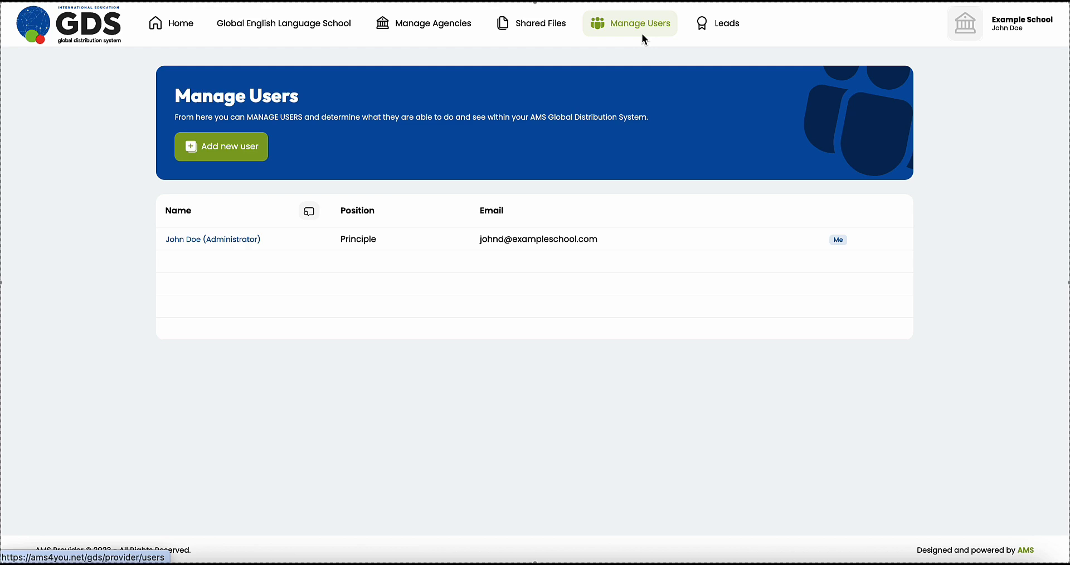
# Step: Begin a new user named '2nd User' and turn off full Admin access
pyautogui.click(229, 160)
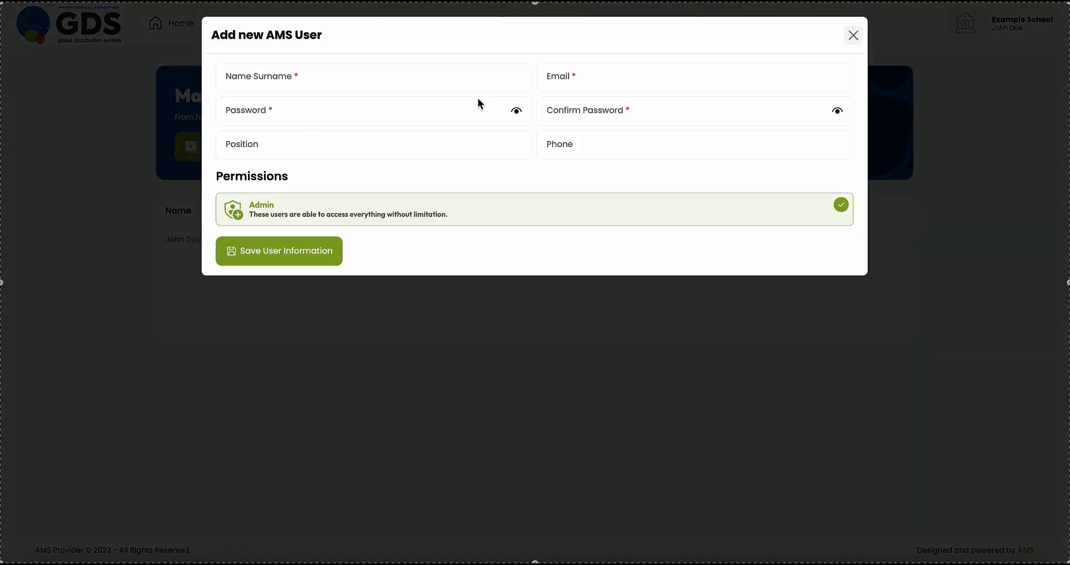
pyautogui.click(278, 81)
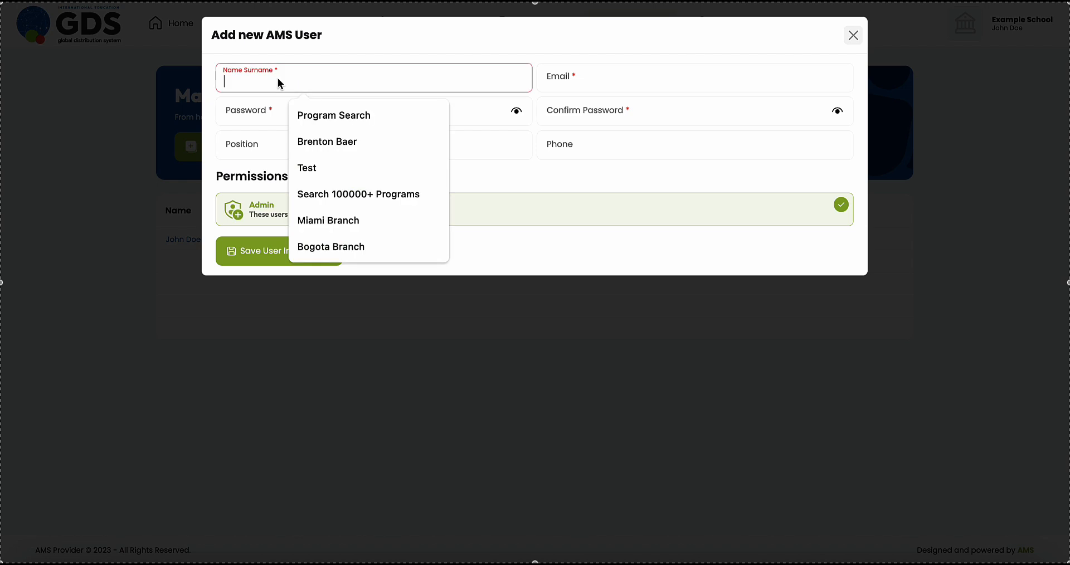
pyautogui.write('2nd Use')
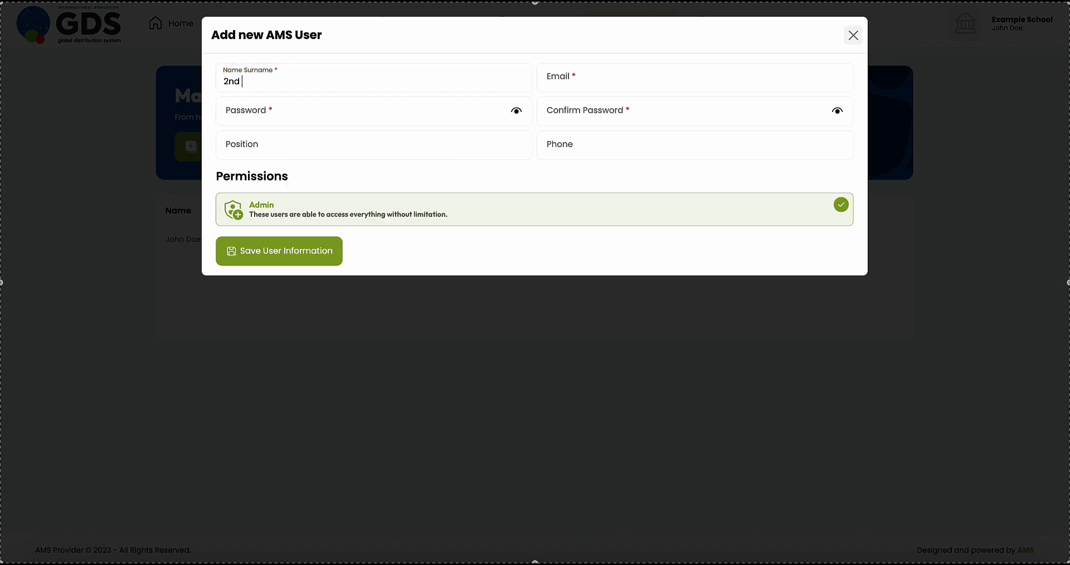
pyautogui.write('r')
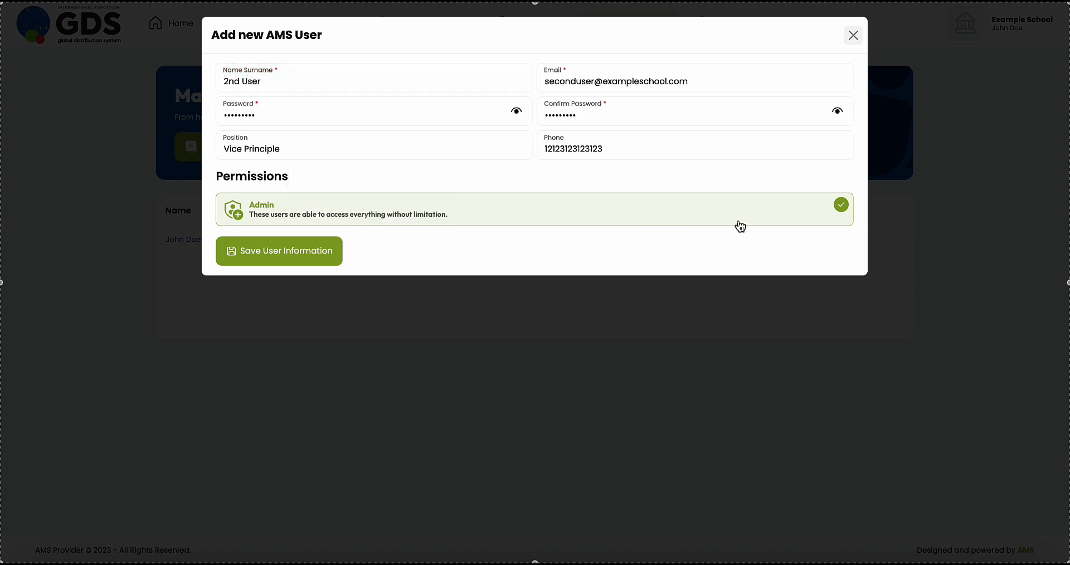
pyautogui.click(841, 206)
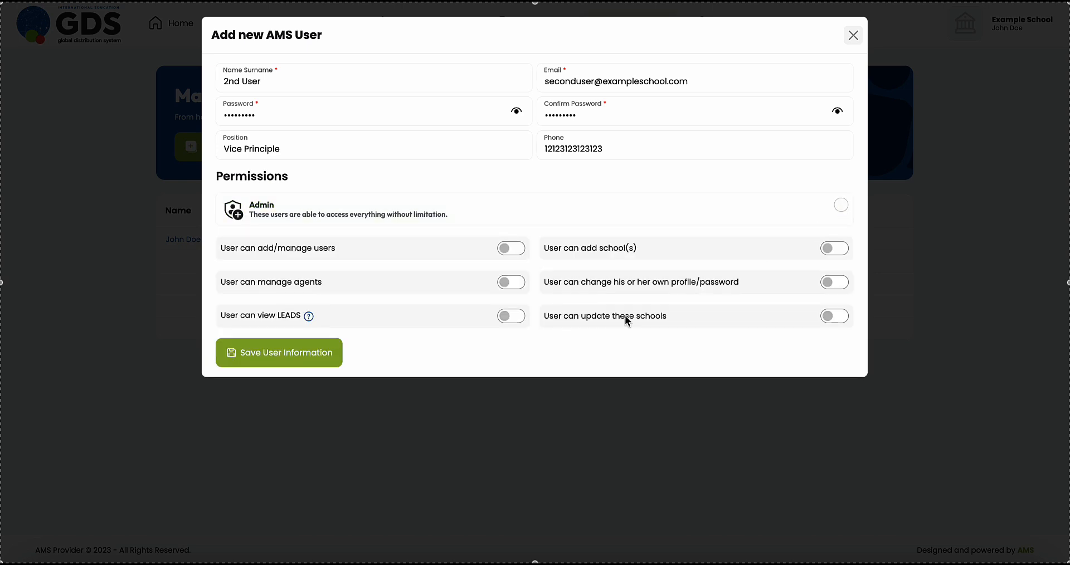